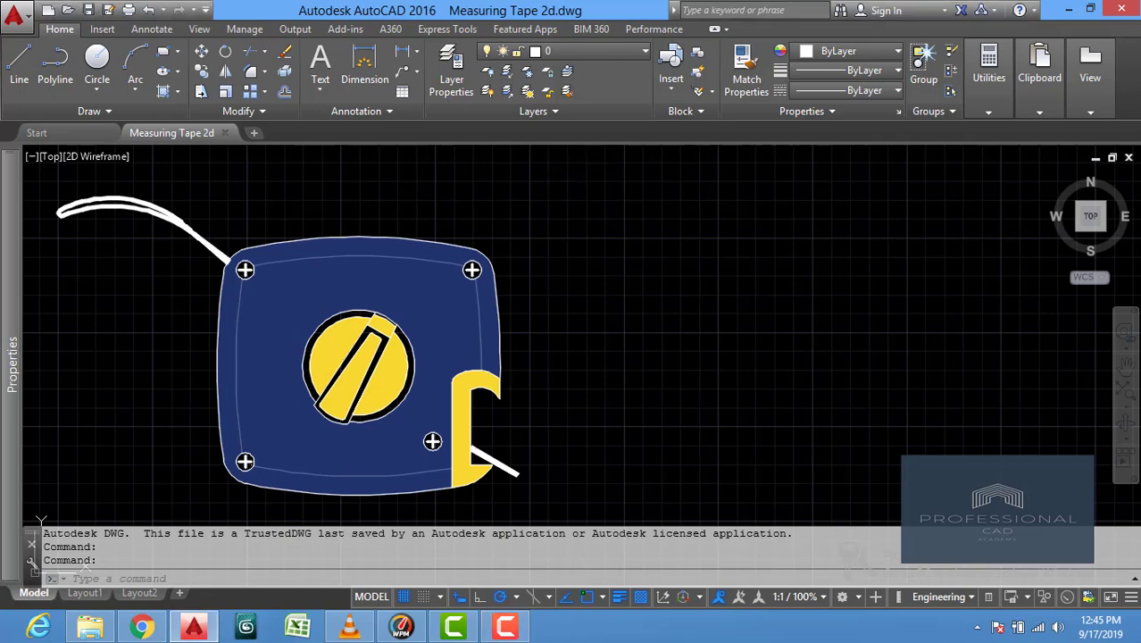
Erase the entire existing measuring tape drawing to leave the model space empty.
{"action": "left_click", "coordinate": [575, 172]}
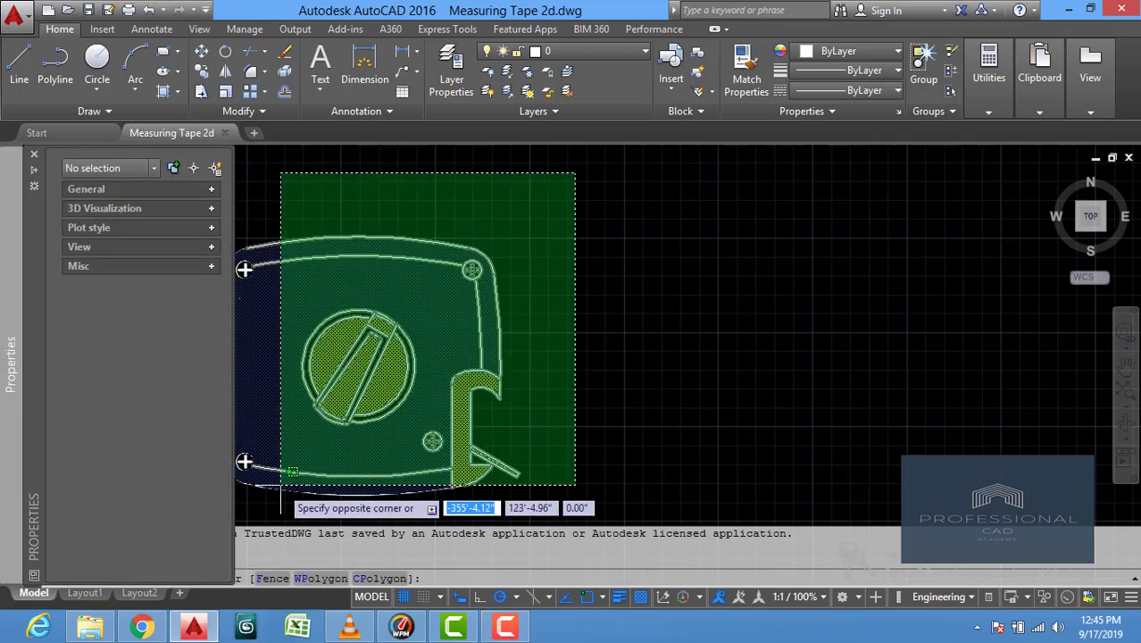
{"action": "left_click", "coordinate": [153, 489]}
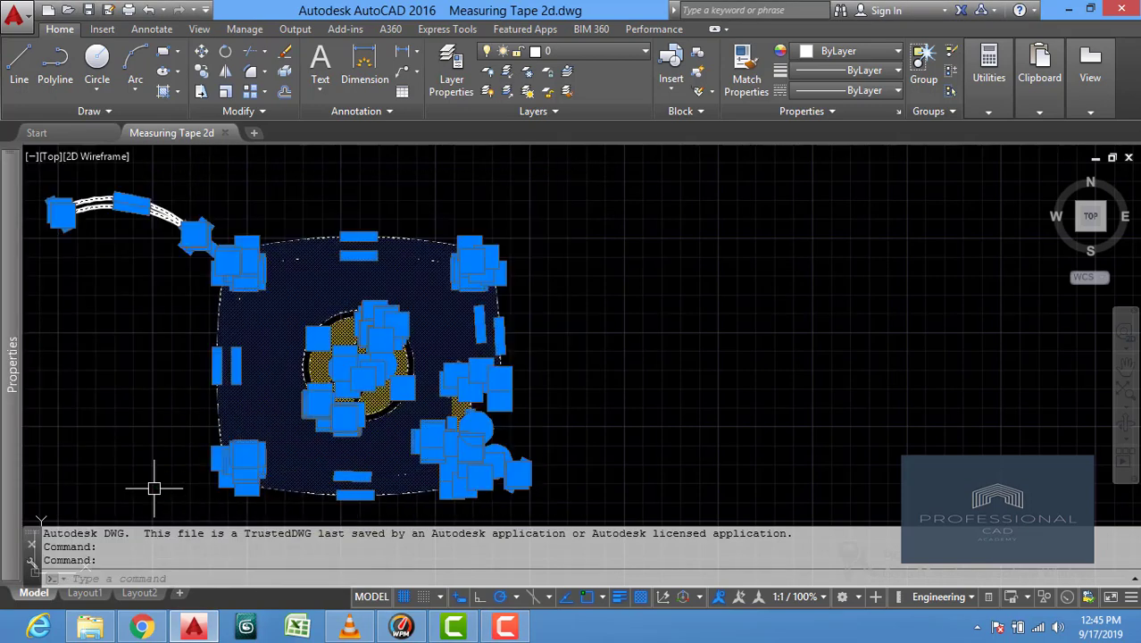
{"action": "left_click", "coordinate": [574, 151]}
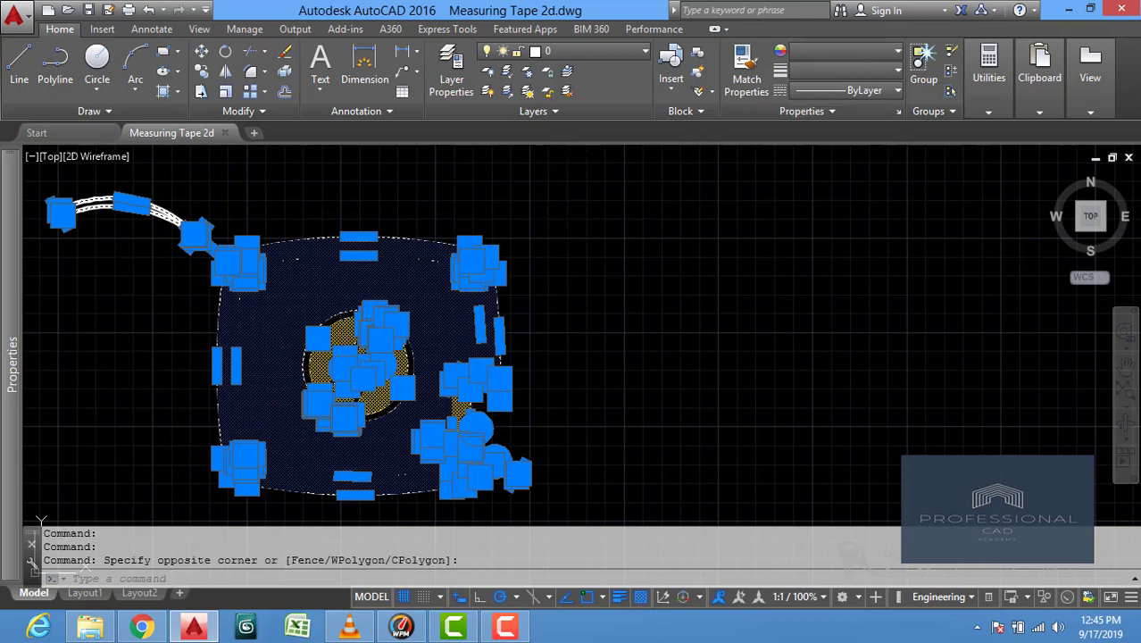
{"action": "right_click", "coordinate": [612, 231]}
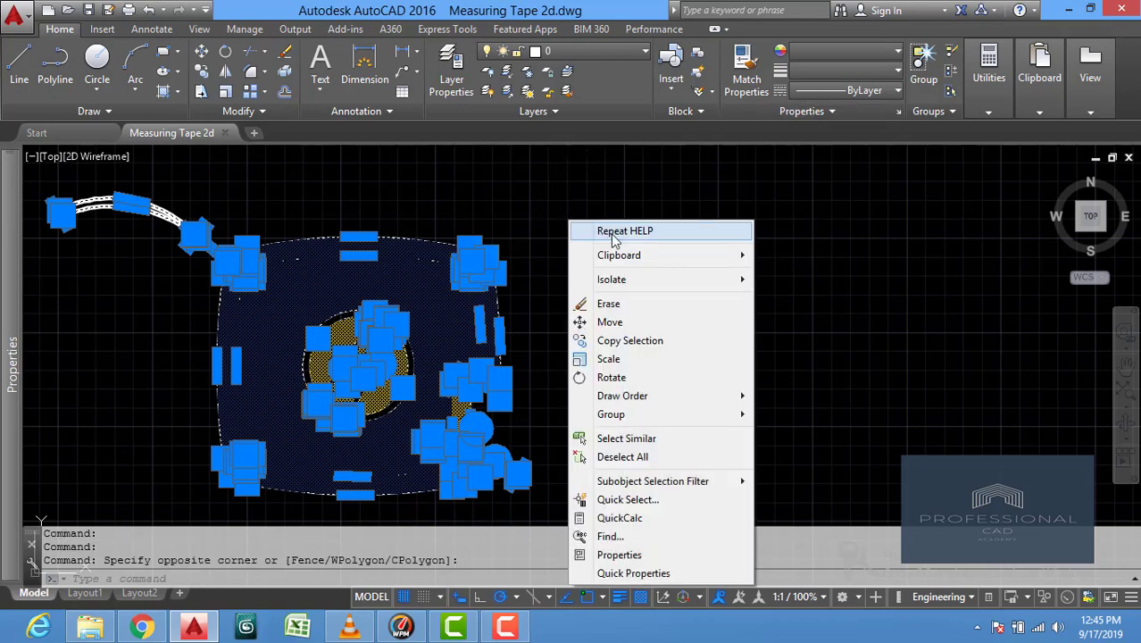
{"action": "left_click", "coordinate": [622, 302]}
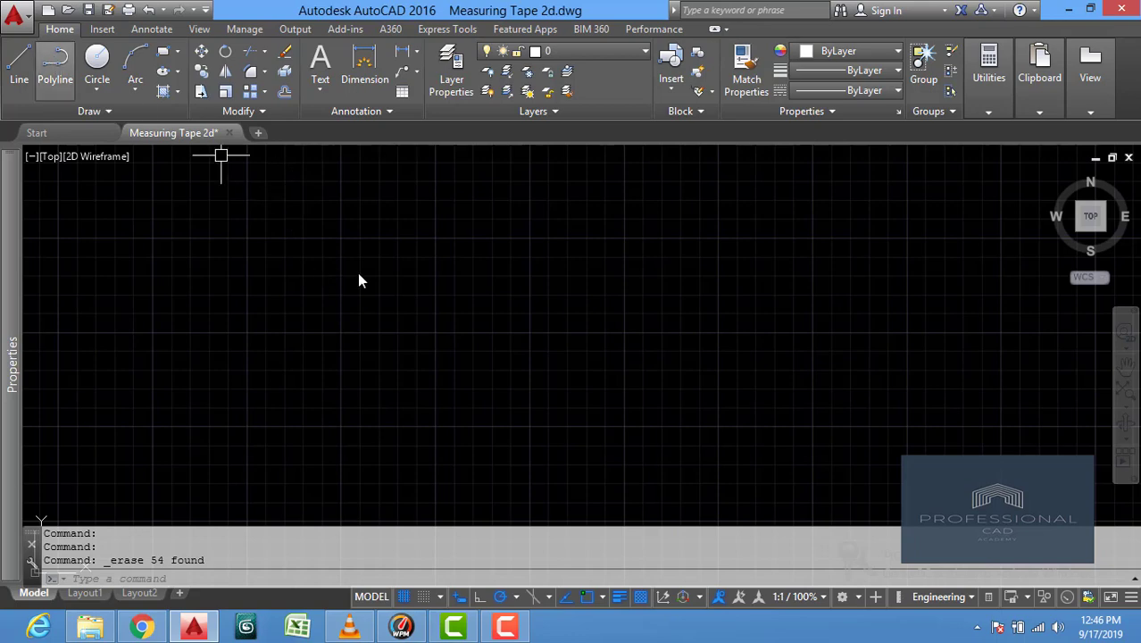
Draw a vertical polyline as the centre line in the empty drawing area.
{"action": "left_click", "coordinate": [54, 67]}
{"action": "left_click", "coordinate": [322, 176]}
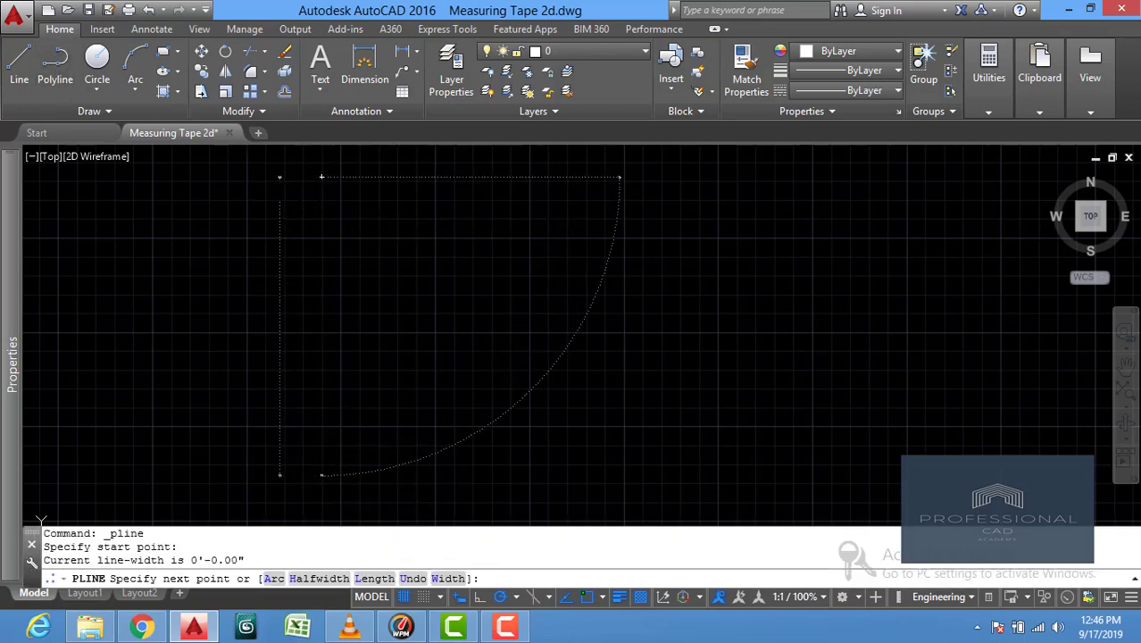
{"action": "left_click", "coordinate": [322, 473]}
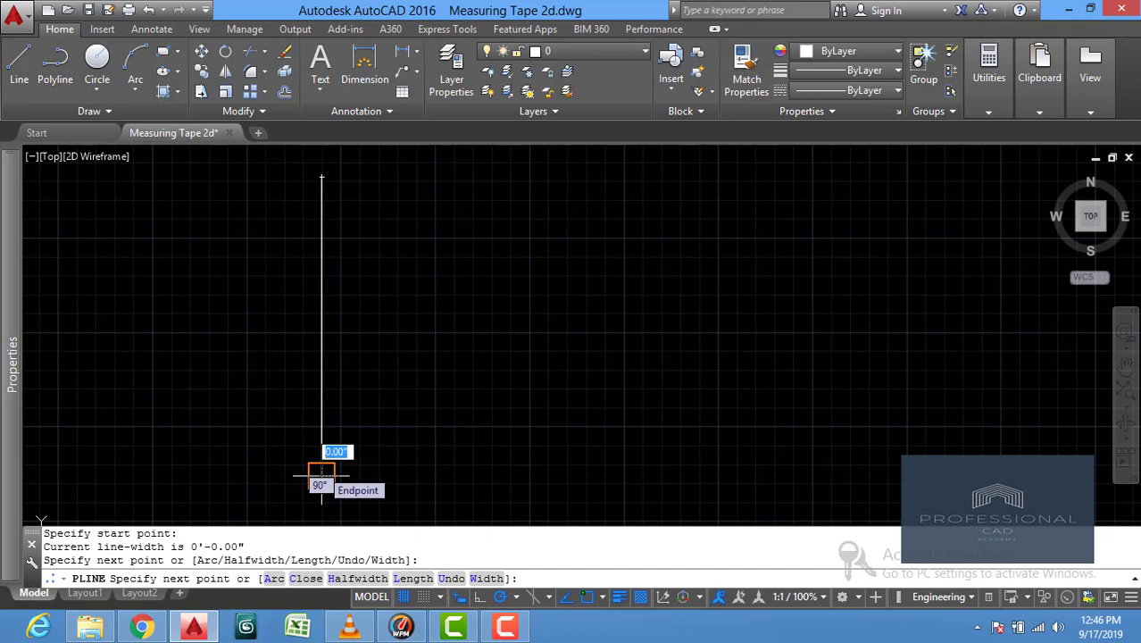
{"action": "key", "text": "Return"}
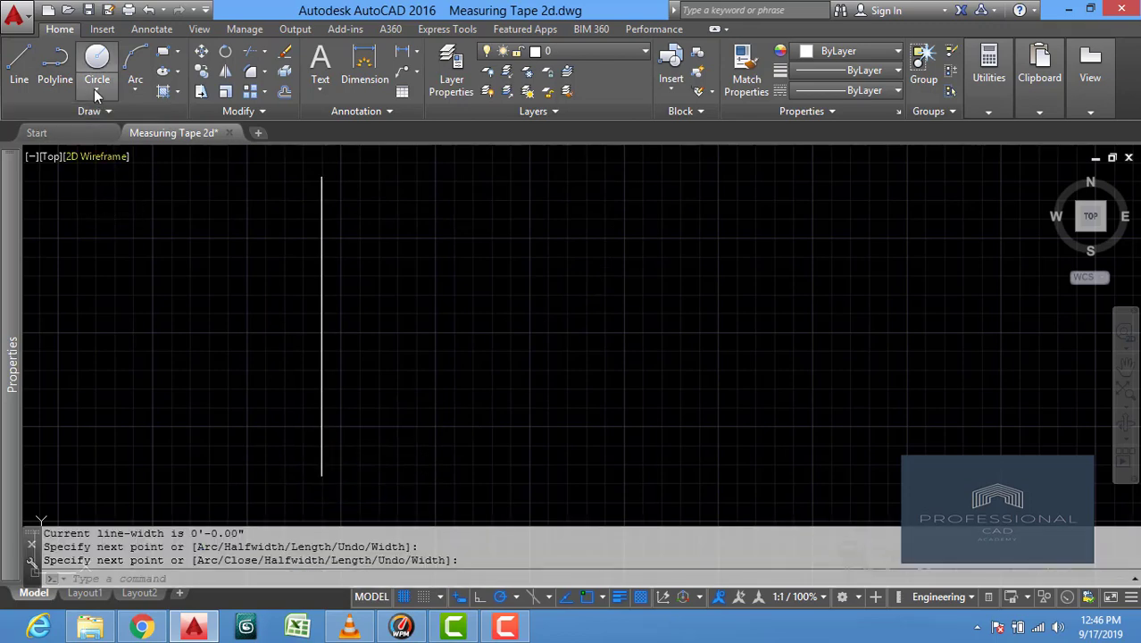
Draw a horizontal polyline crossing the vertical centre line near its middle, extending past it on both sides.
{"action": "left_click", "coordinate": [63, 85]}
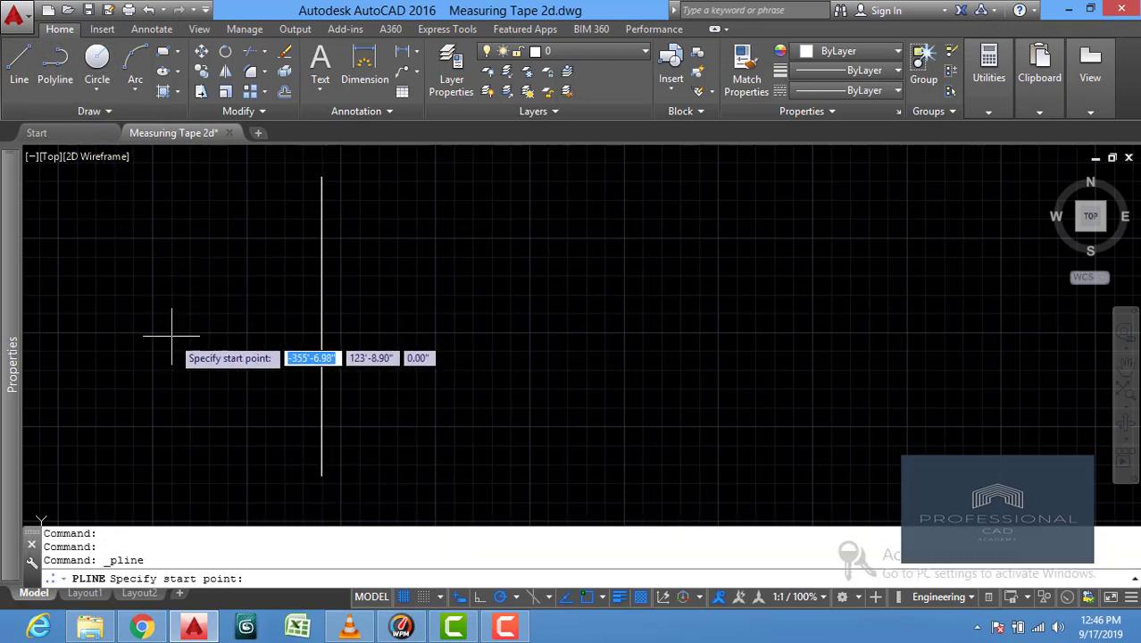
{"action": "left_click", "coordinate": [127, 331]}
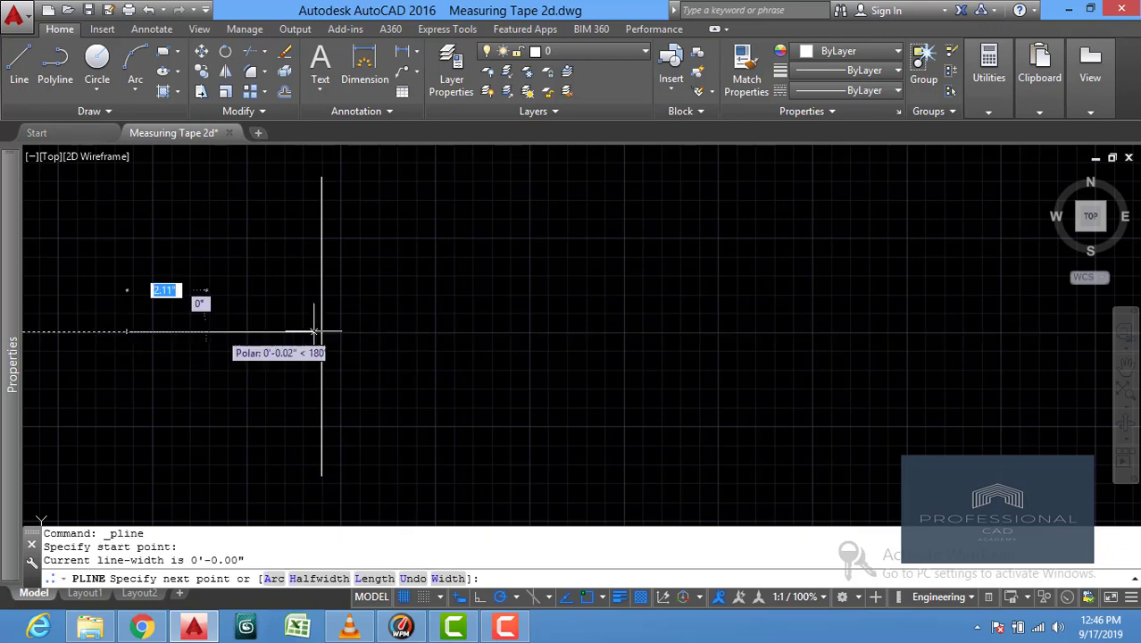
{"action": "left_click", "coordinate": [579, 331]}
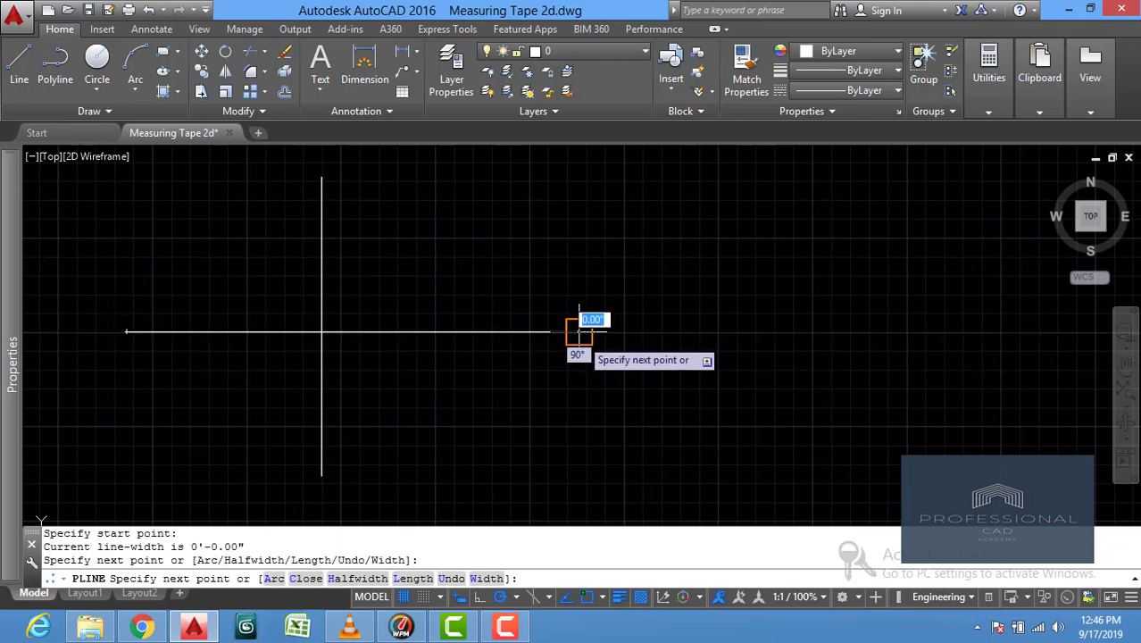
{"action": "right_click", "coordinate": [578, 337]}
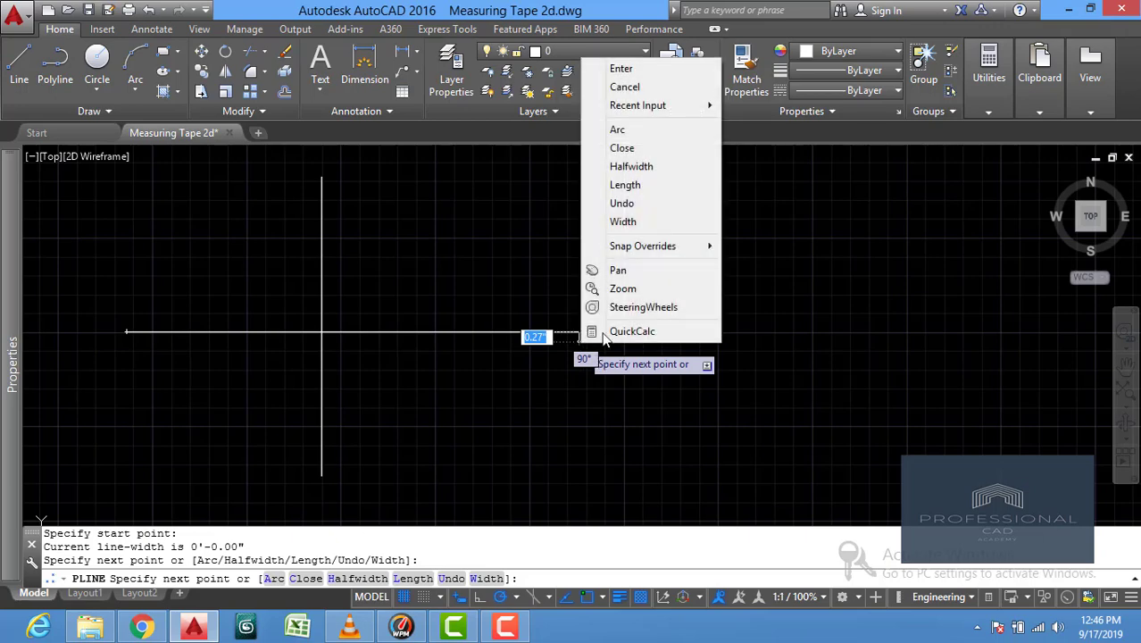
{"action": "left_click", "coordinate": [624, 68]}
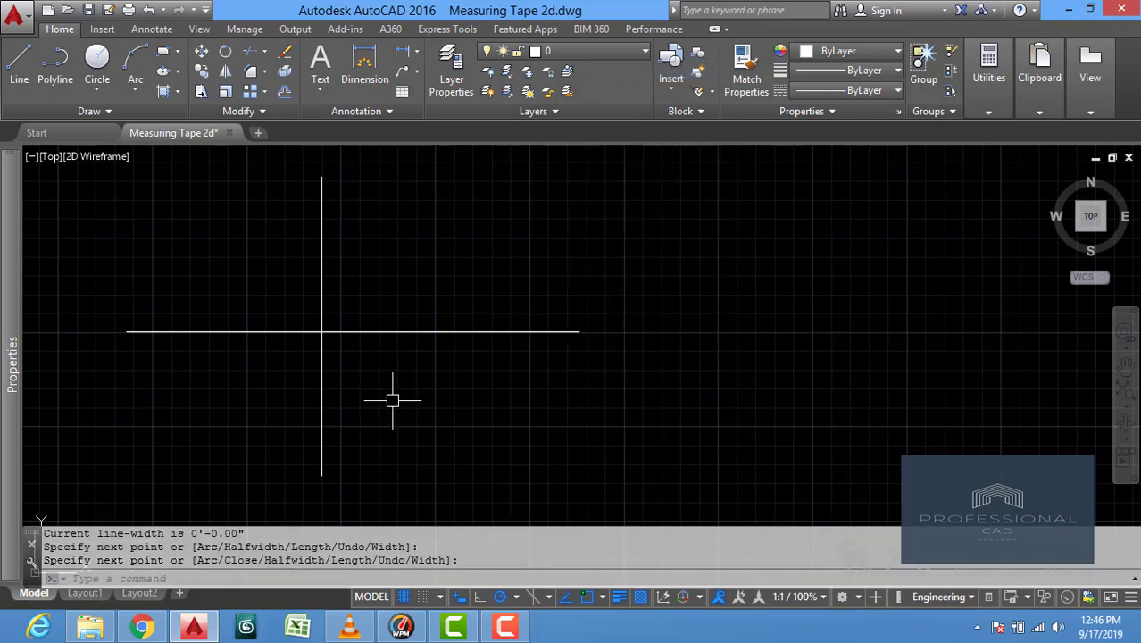
Offset the vertical centre line by 3" to both sides.
{"action": "left_click", "coordinate": [285, 91]}
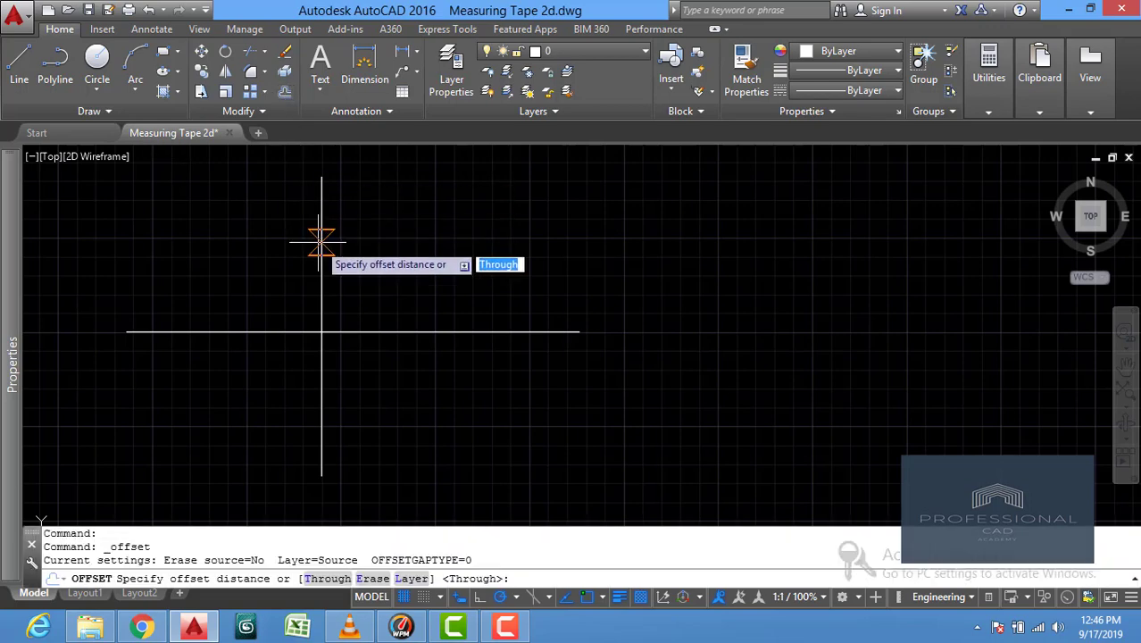
{"action": "type", "text": "3"}
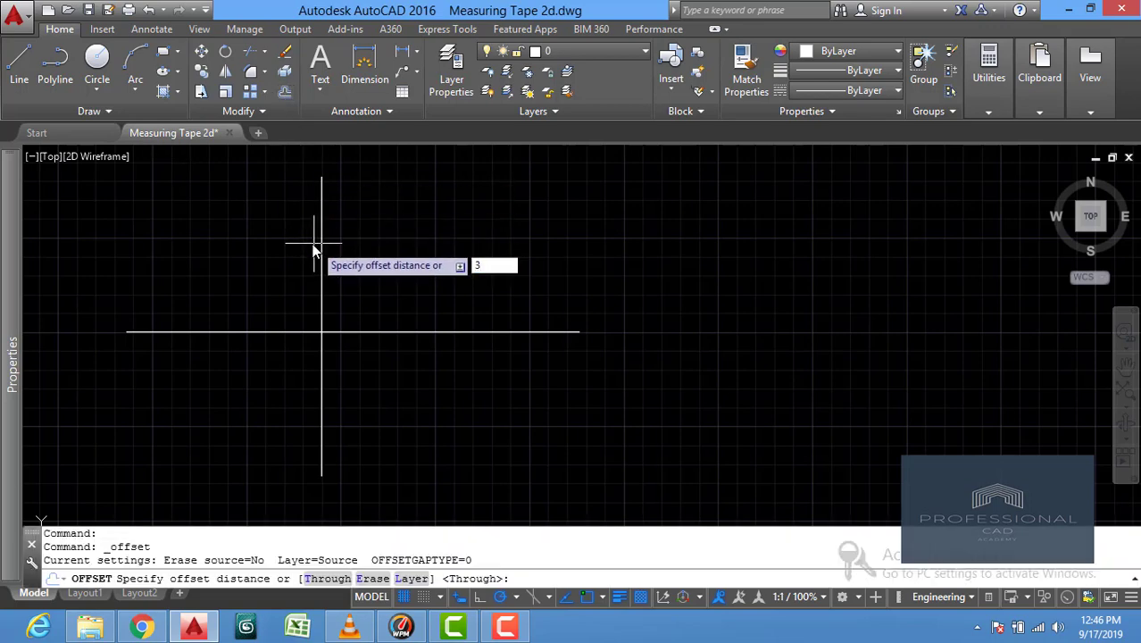
{"action": "key", "text": "Return"}
{"action": "left_click", "coordinate": [321, 247]}
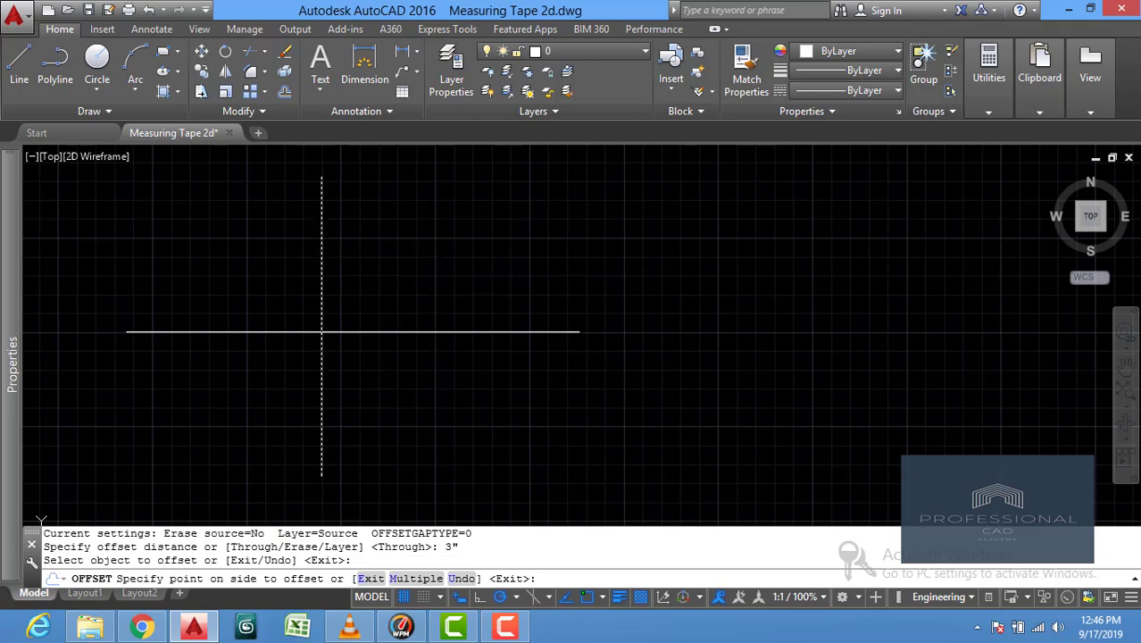
{"action": "left_click", "coordinate": [355, 243]}
{"action": "left_click", "coordinate": [323, 237]}
{"action": "left_click", "coordinate": [287, 299]}
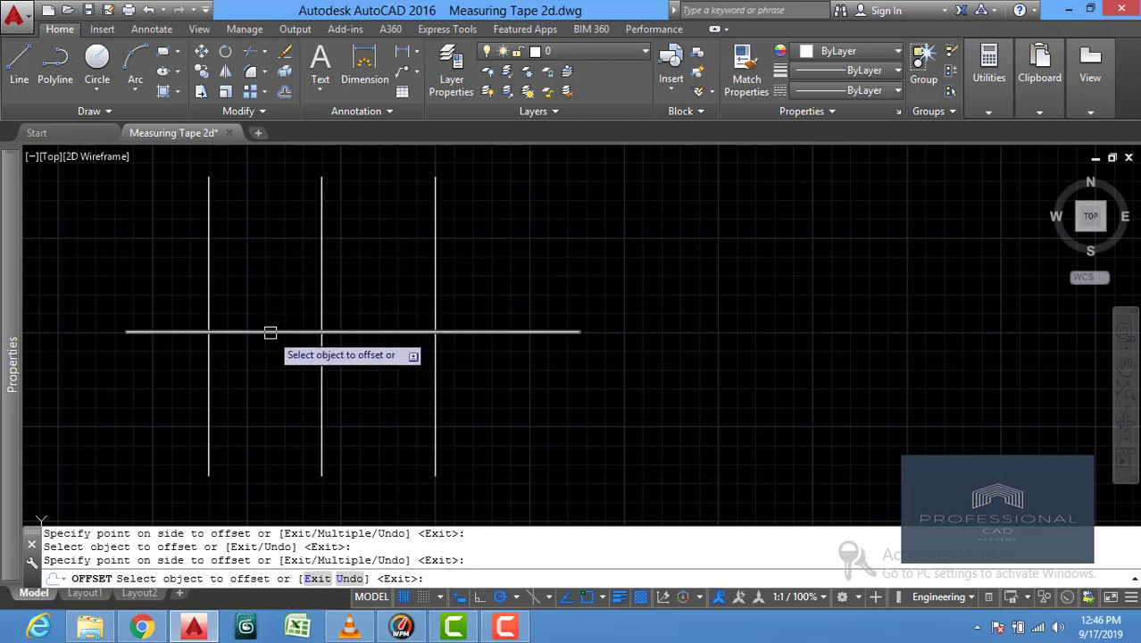
Offset the horizontal centre line by 3" above and below, using the same distance.
{"action": "left_click", "coordinate": [270, 331]}
{"action": "left_click", "coordinate": [265, 270]}
{"action": "left_click", "coordinate": [265, 331]}
{"action": "left_click", "coordinate": [260, 383]}
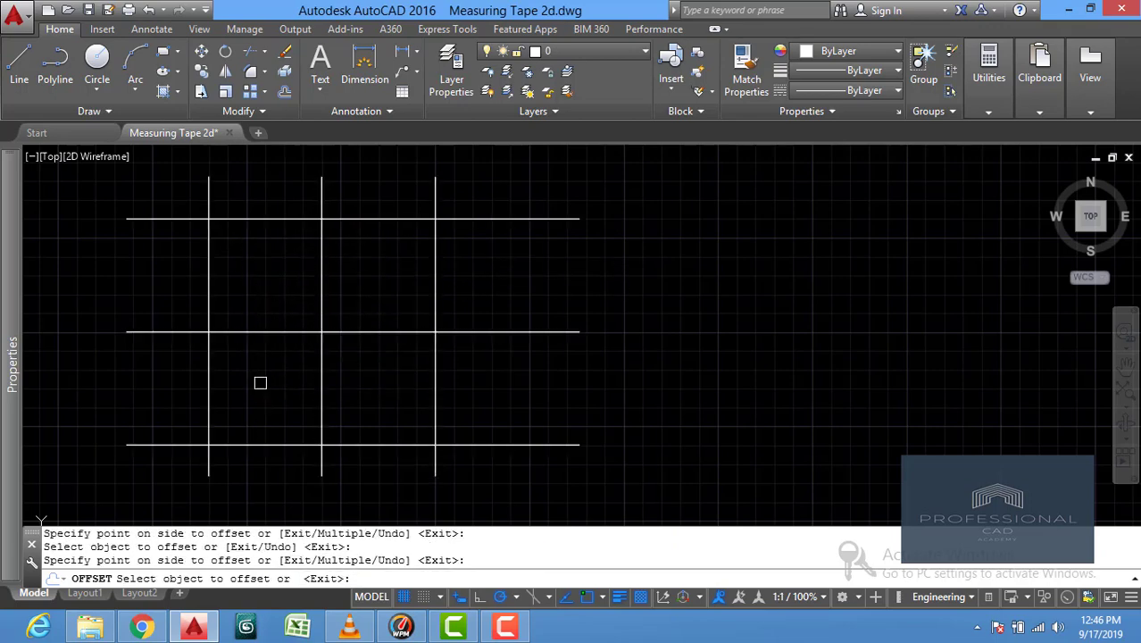
{"action": "key", "text": "Escape"}
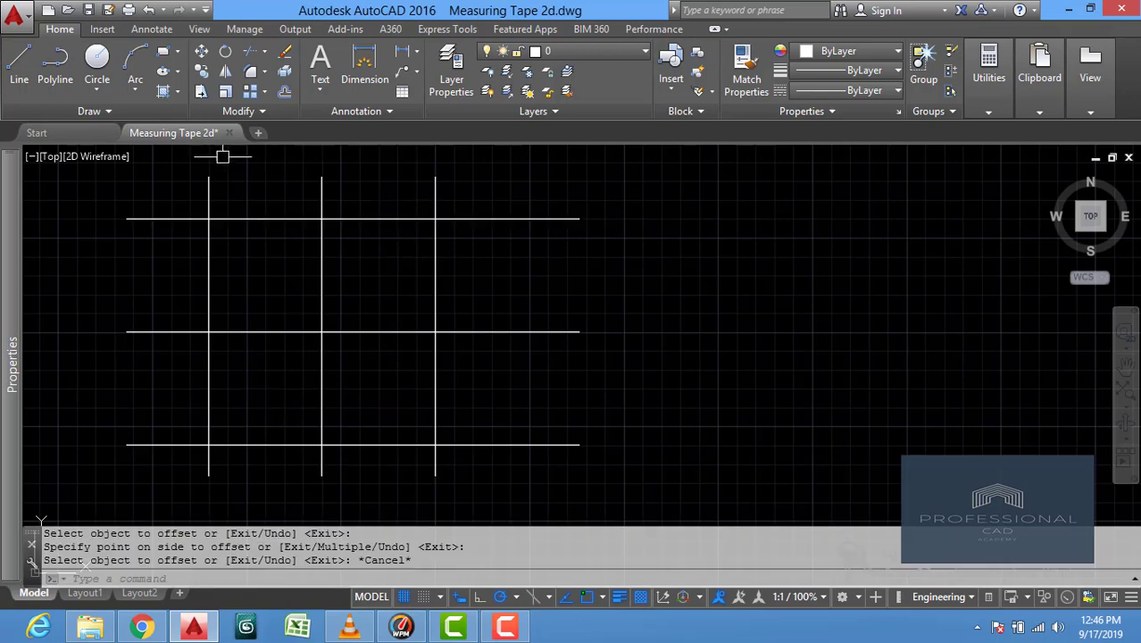
Trim the line ends that extend beyond the top and left edges of the square.
{"action": "left_click", "coordinate": [256, 73]}
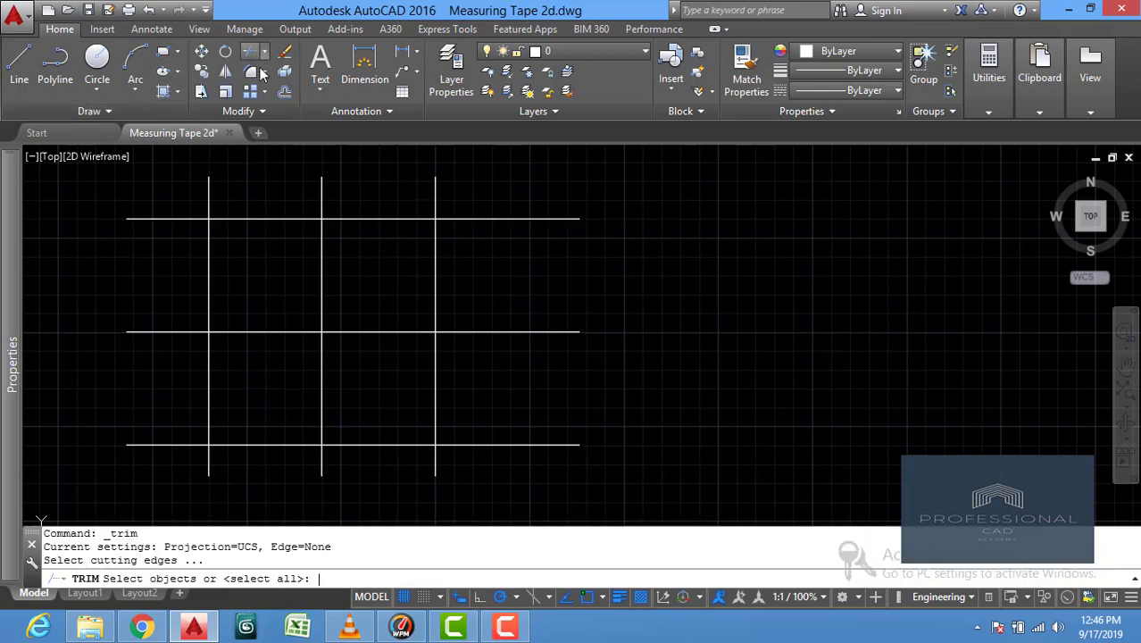
{"action": "key", "text": "Return"}
{"action": "left_click", "coordinate": [481, 176]}
{"action": "left_click", "coordinate": [179, 187]}
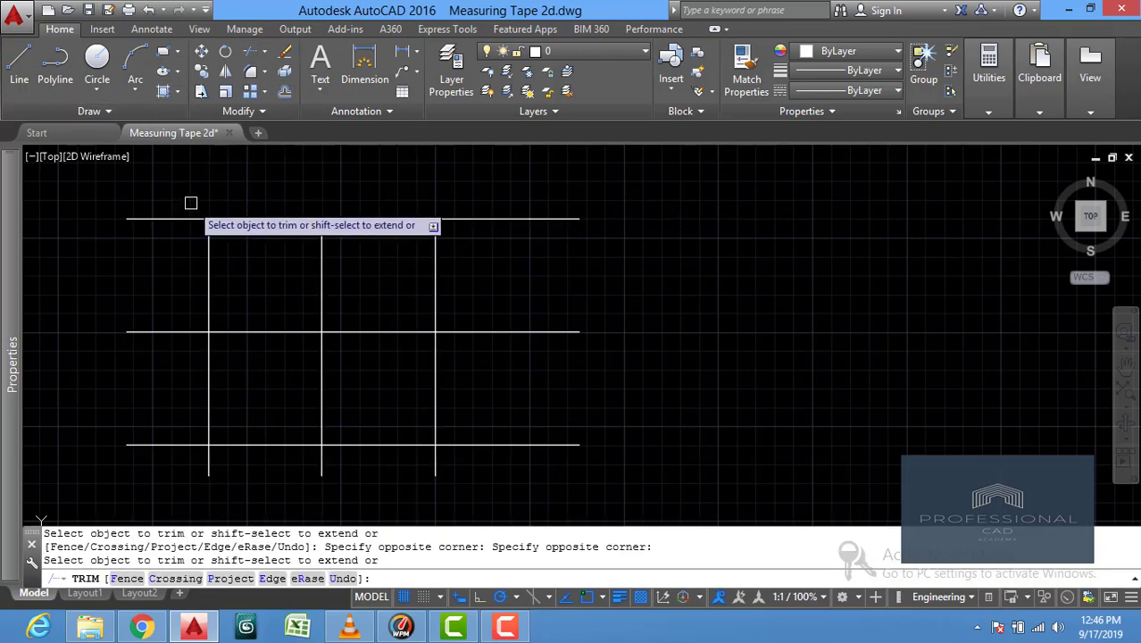
{"action": "left_click", "coordinate": [190, 203]}
{"action": "left_click", "coordinate": [143, 473]}
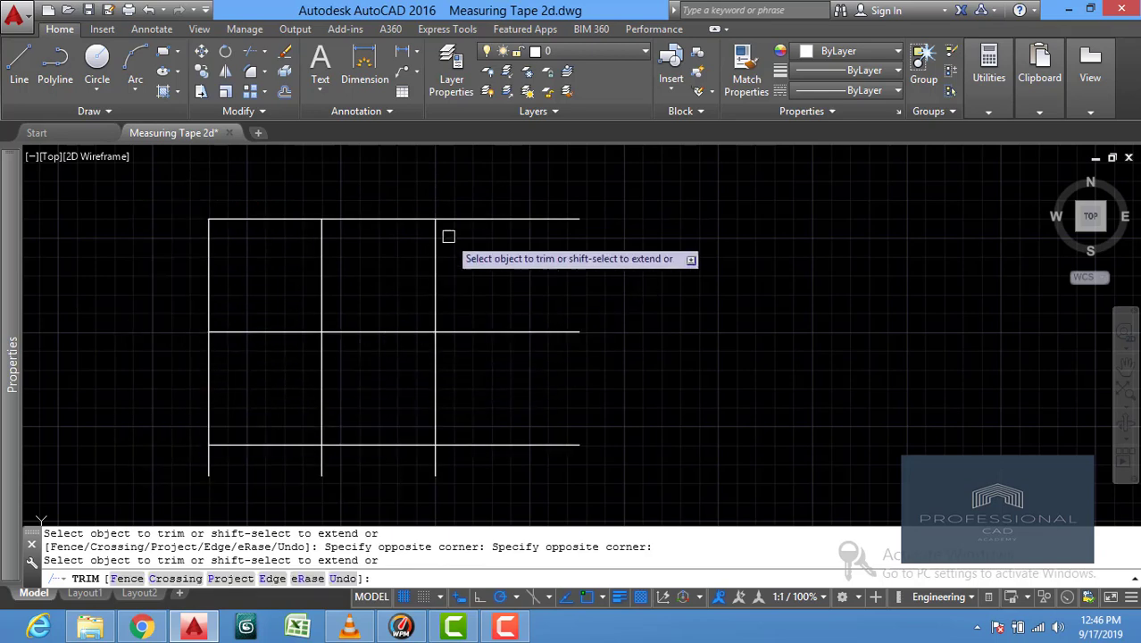
Trim the line ends beyond the right and bottom edges, leaving a 6" x 6" square with its centre lines.
{"action": "left_click", "coordinate": [495, 200]}
{"action": "left_click", "coordinate": [494, 476]}
{"action": "left_click", "coordinate": [471, 456]}
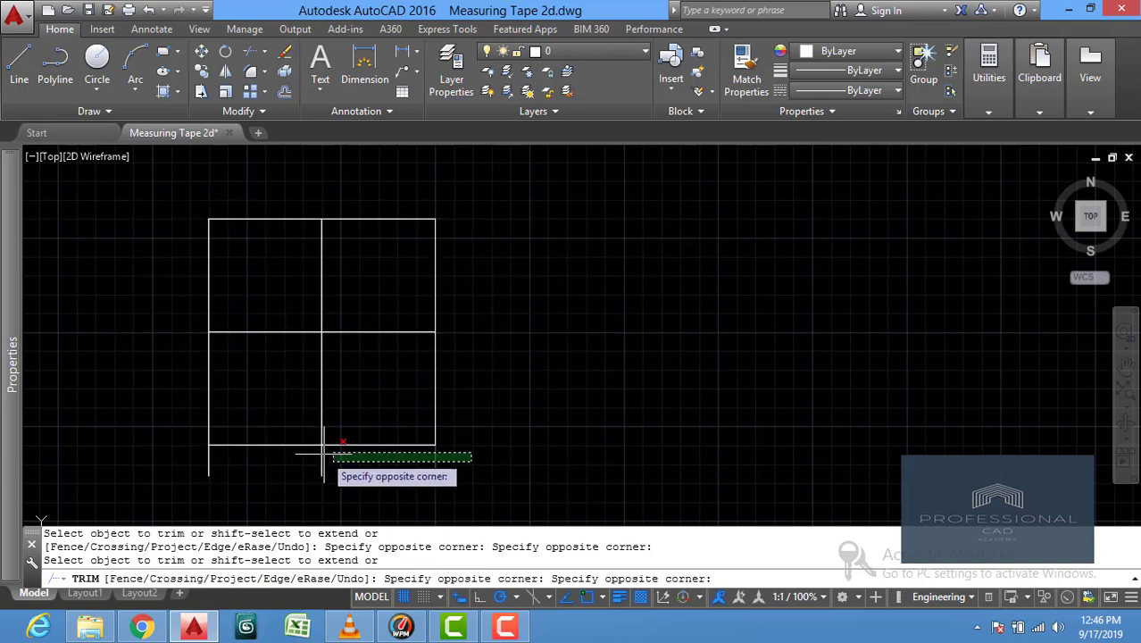
{"action": "left_click", "coordinate": [183, 466]}
{"action": "right_click", "coordinate": [173, 460]}
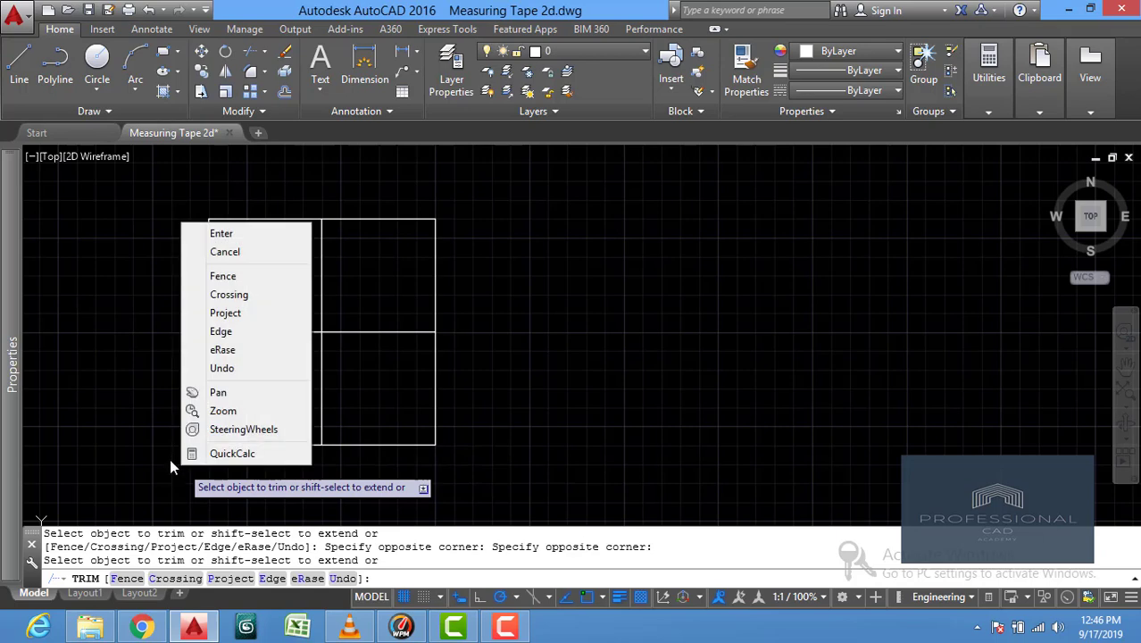
{"action": "left_click", "coordinate": [220, 233]}
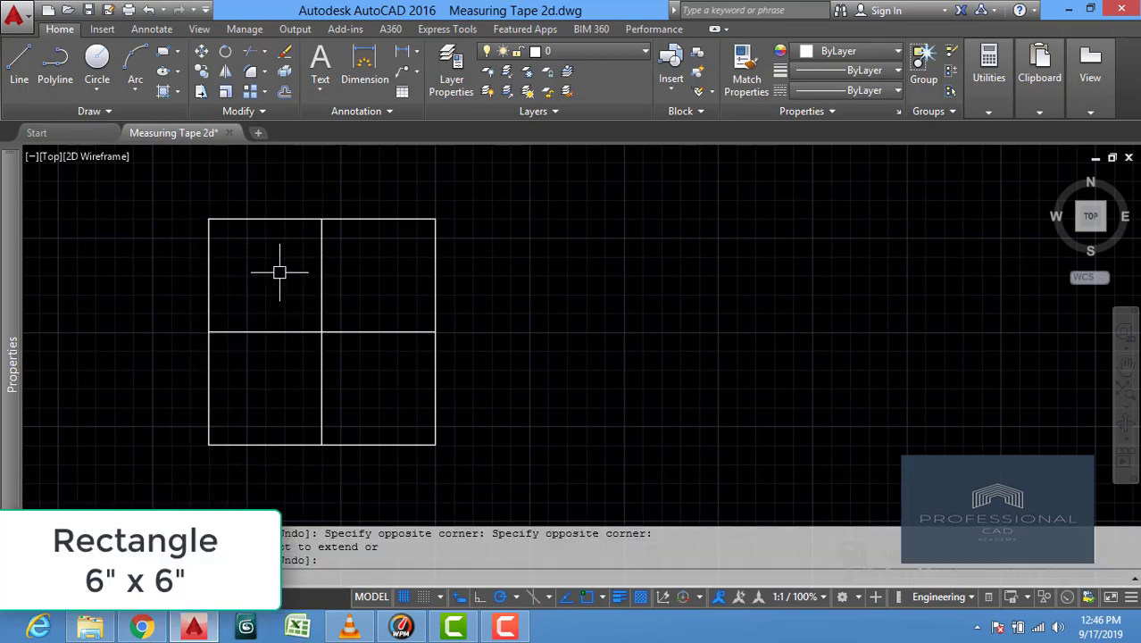
{"action": "key", "text": "Escape"}
Convert the square's top edge to an arc bulging slightly outward, placing its midpoint about 0.63" away at 30°.
{"action": "left_click", "coordinate": [272, 219]}
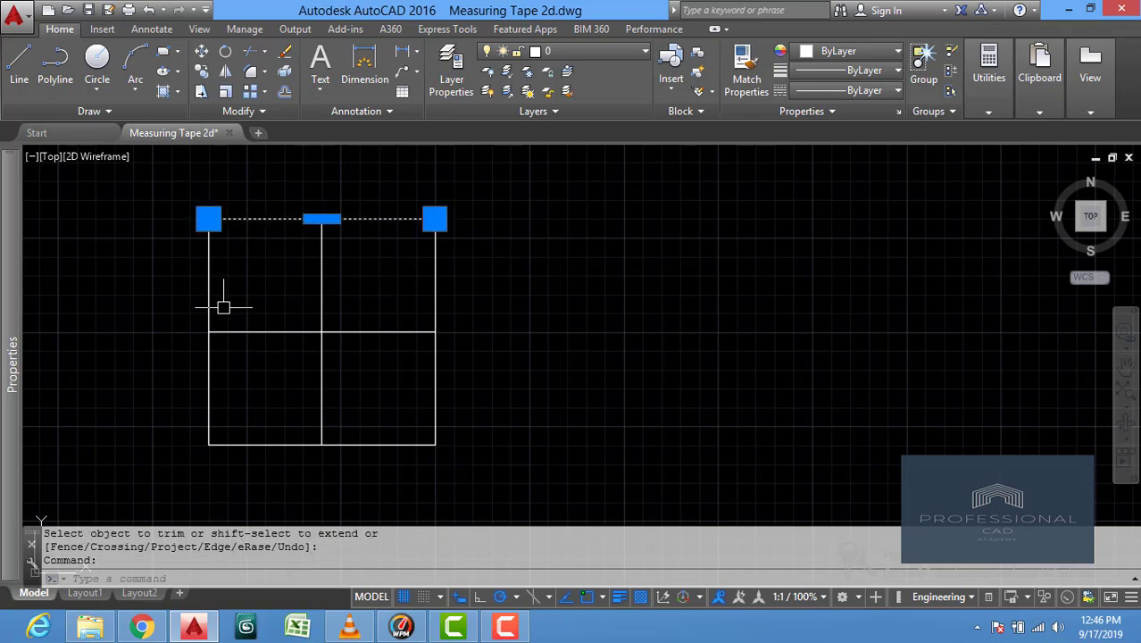
{"action": "mouse_move", "coordinate": [322, 219]}
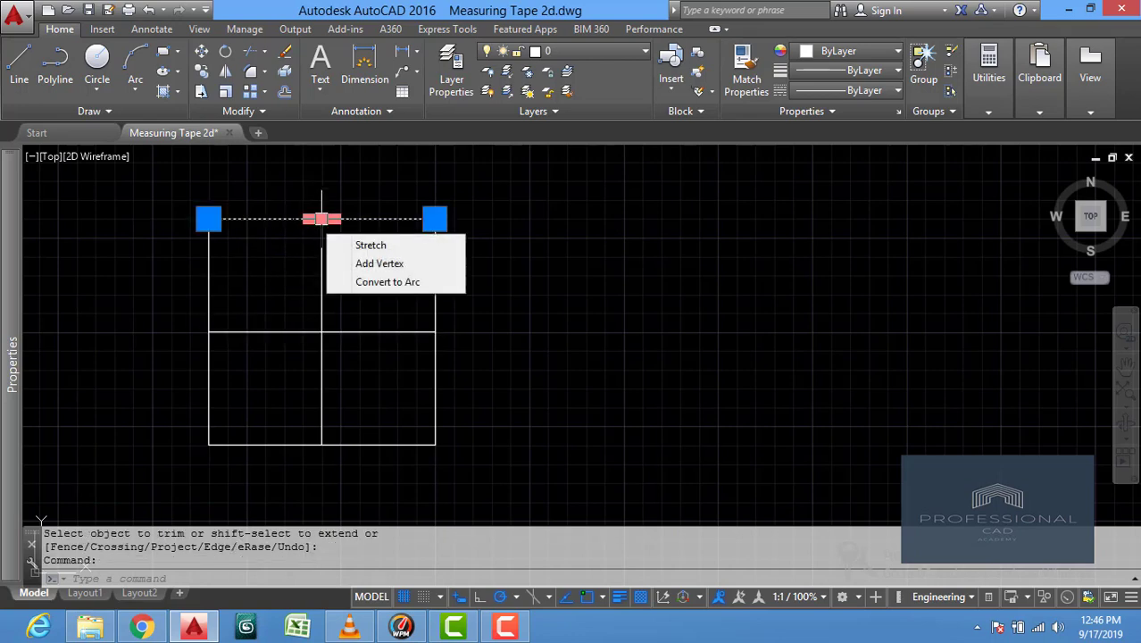
{"action": "left_click", "coordinate": [355, 283]}
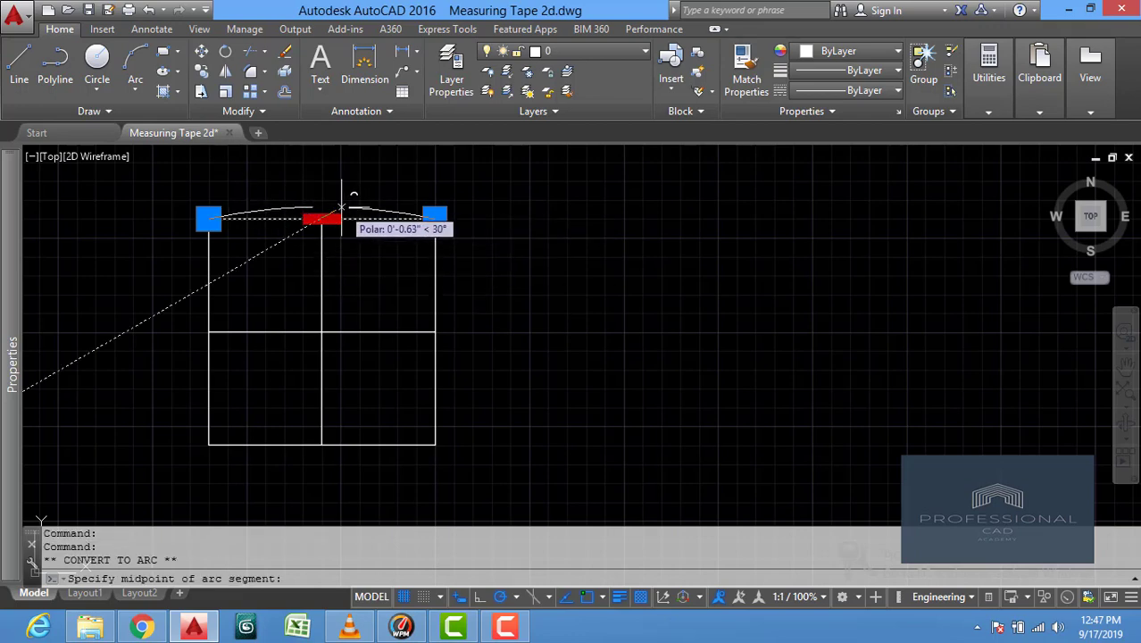
{"action": "left_click", "coordinate": [341, 207]}
Convert the square's left edge to an arc bulging slightly outward, level with the horizontal centre line.
{"action": "left_click", "coordinate": [208, 308]}
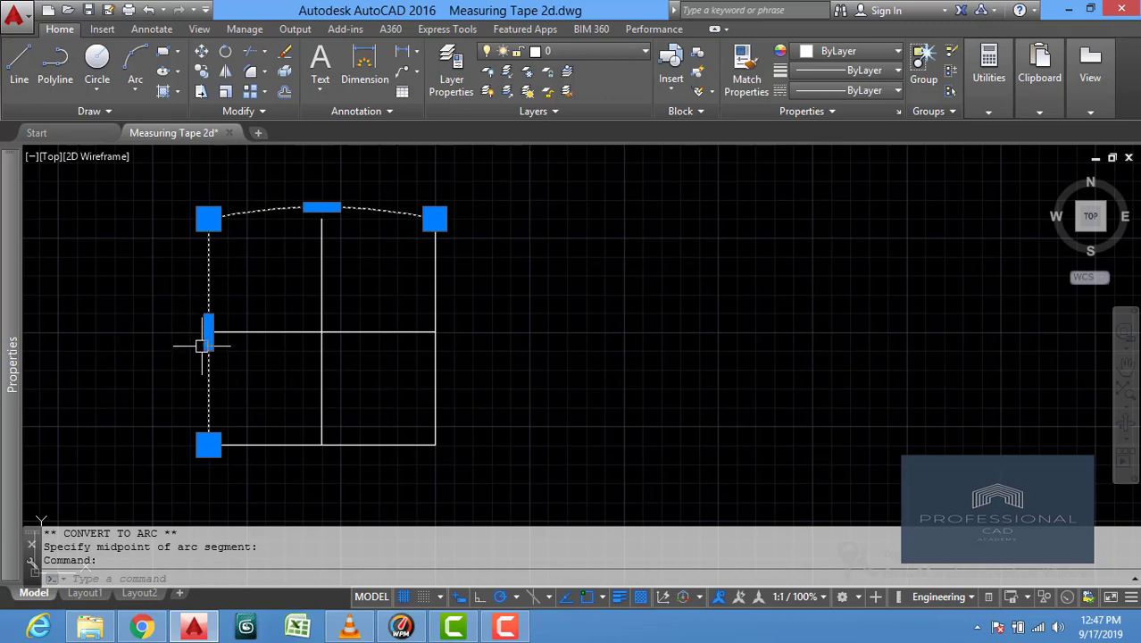
{"action": "mouse_move", "coordinate": [201, 346]}
{"action": "left_click", "coordinate": [257, 407]}
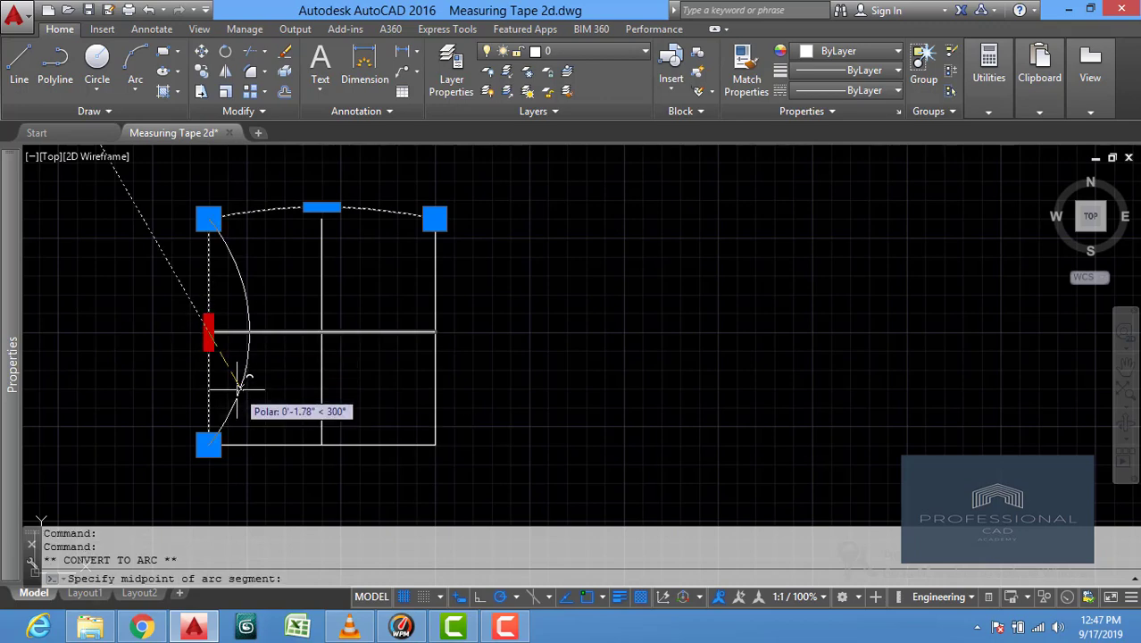
{"action": "left_click", "coordinate": [189, 332]}
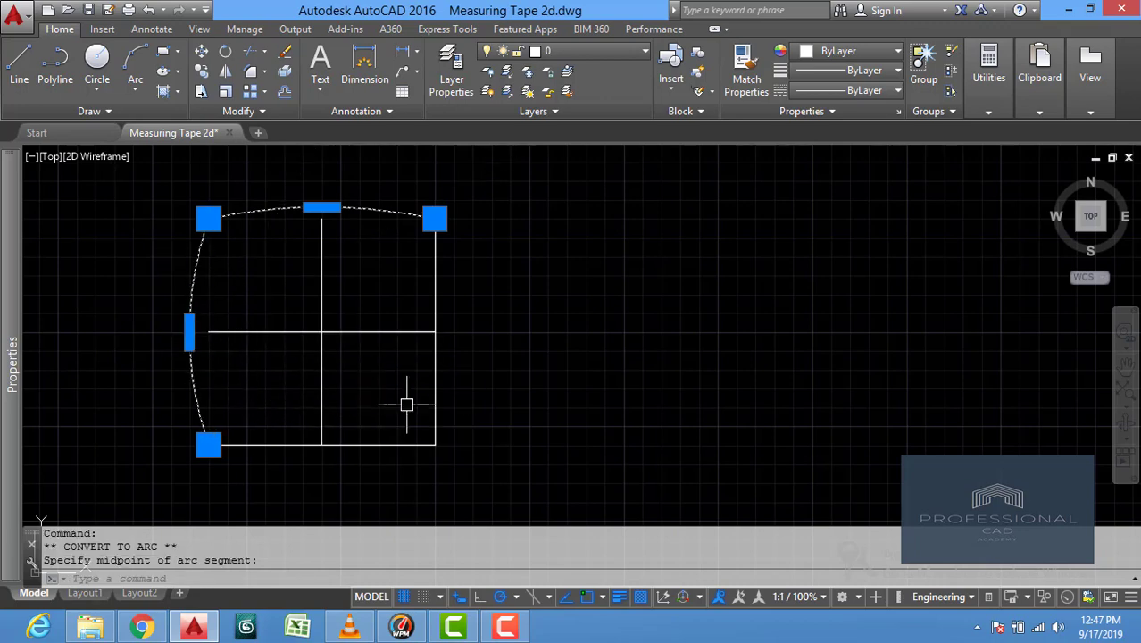
{"action": "key", "text": "Escape"}
Erase the square's straight right and bottom edges.
{"action": "left_click", "coordinate": [472, 376]}
{"action": "left_click", "coordinate": [387, 420]}
{"action": "left_click", "coordinate": [391, 417]}
{"action": "left_click", "coordinate": [363, 463]}
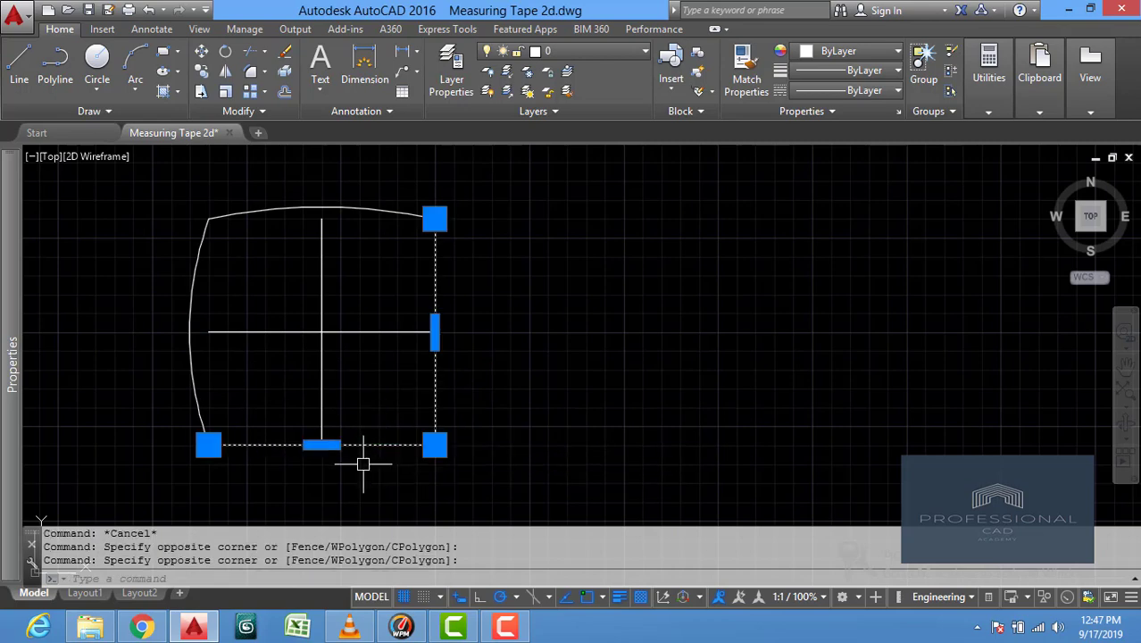
{"action": "right_click", "coordinate": [492, 368]}
{"action": "left_click", "coordinate": [539, 327]}
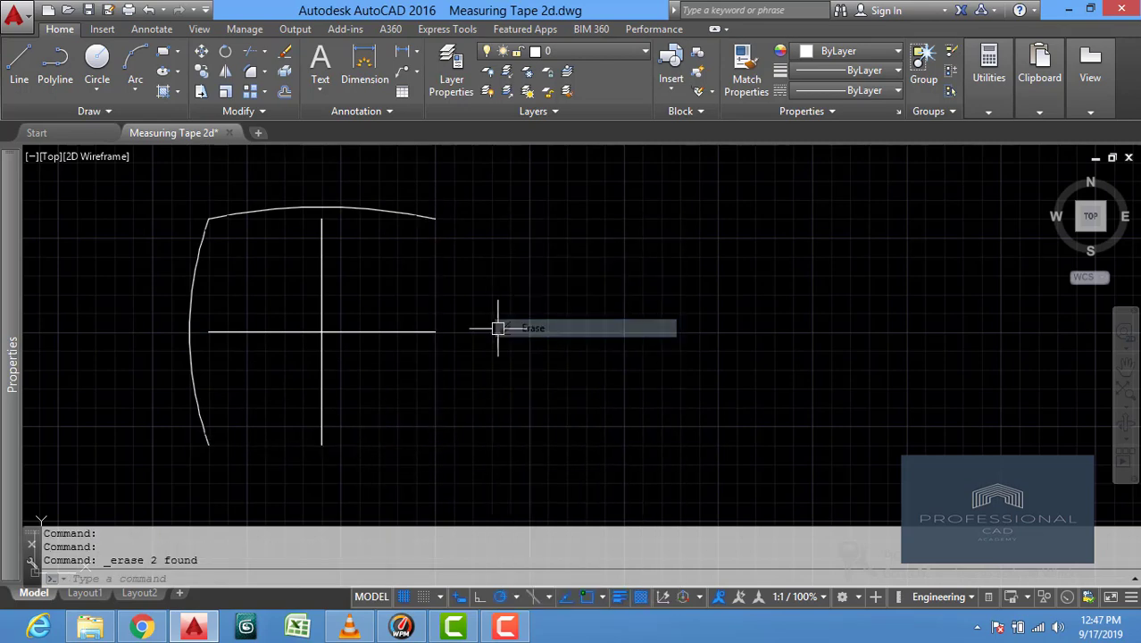
Mirror the top arc about the horizontal centre line to form the bottom side, keeping the source arc.
{"action": "left_click", "coordinate": [225, 72]}
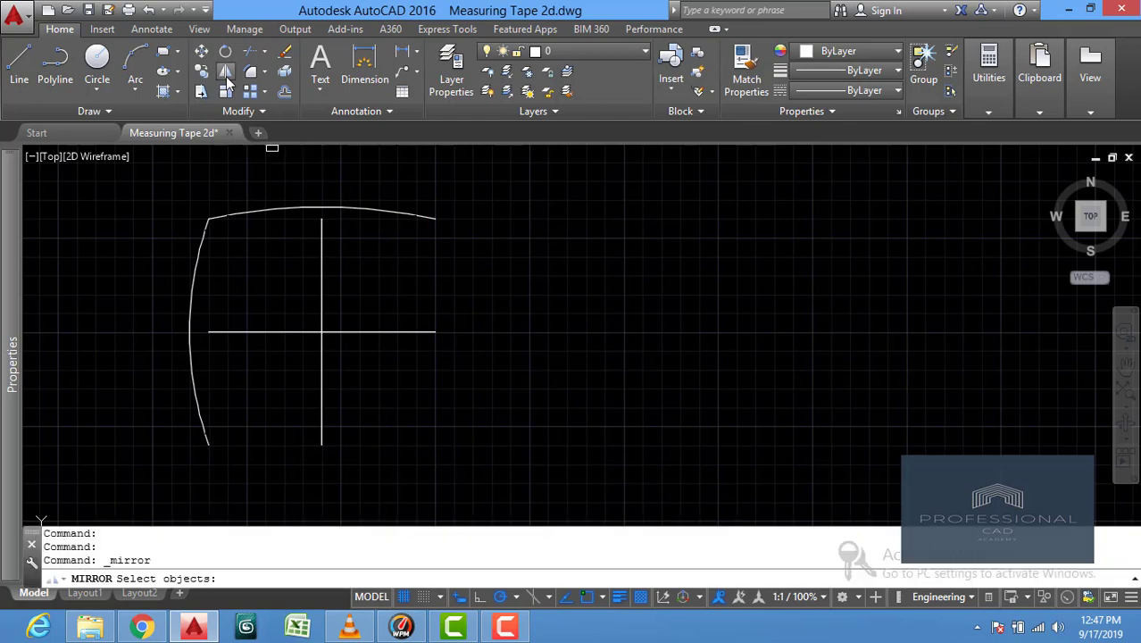
{"action": "left_click", "coordinate": [297, 209]}
{"action": "key", "text": "Return"}
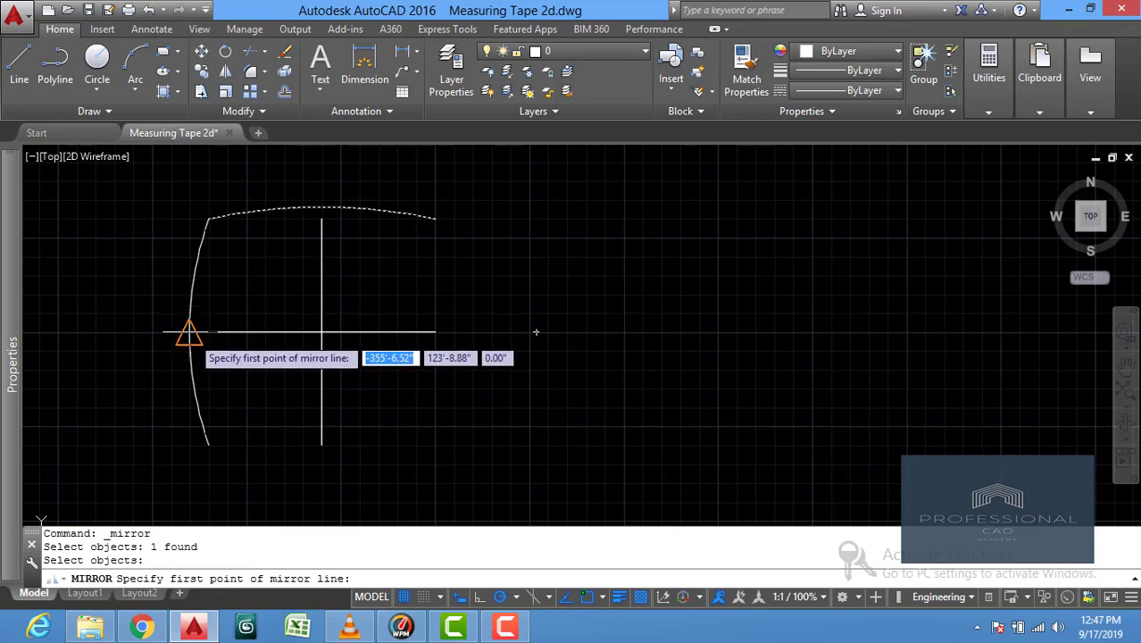
{"action": "left_click", "coordinate": [188, 332]}
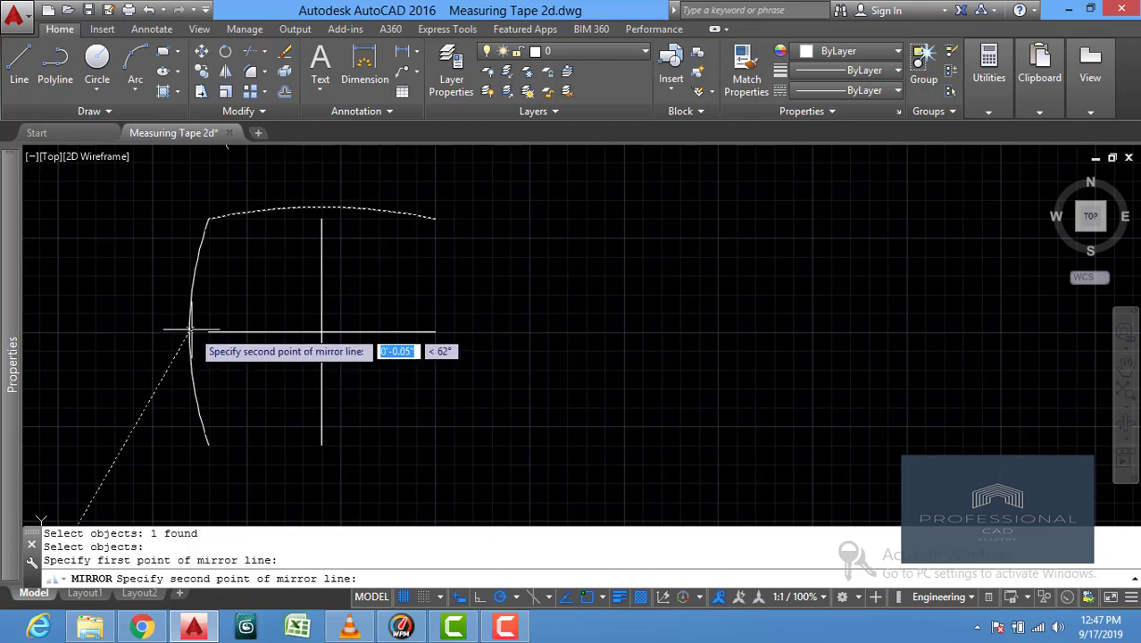
{"action": "left_click", "coordinate": [546, 332]}
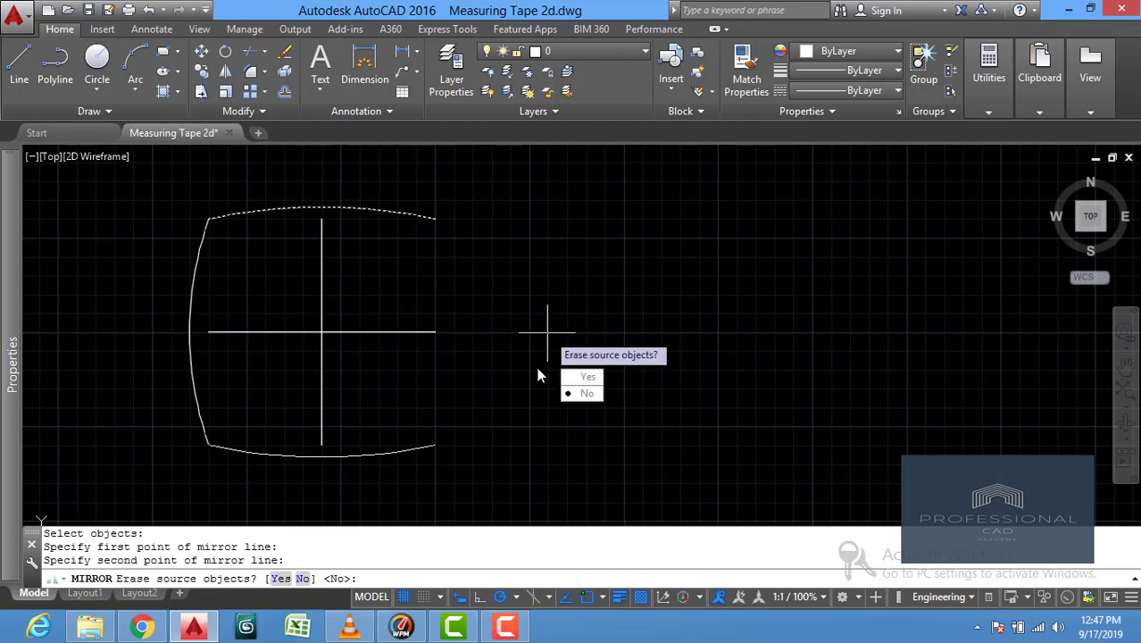
{"action": "left_click", "coordinate": [580, 393]}
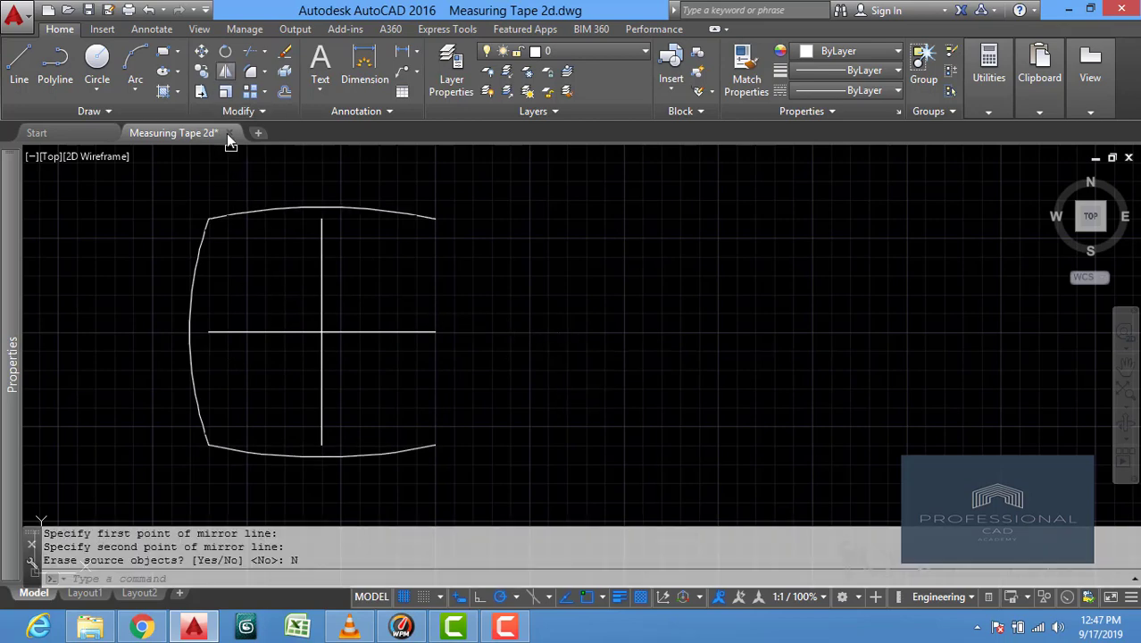
Mirror the left arc about the vertical centre line to close the outline's right side, keeping the source arc.
{"action": "key", "text": "Return"}
{"action": "left_click", "coordinate": [195, 266]}
{"action": "key", "text": "Return"}
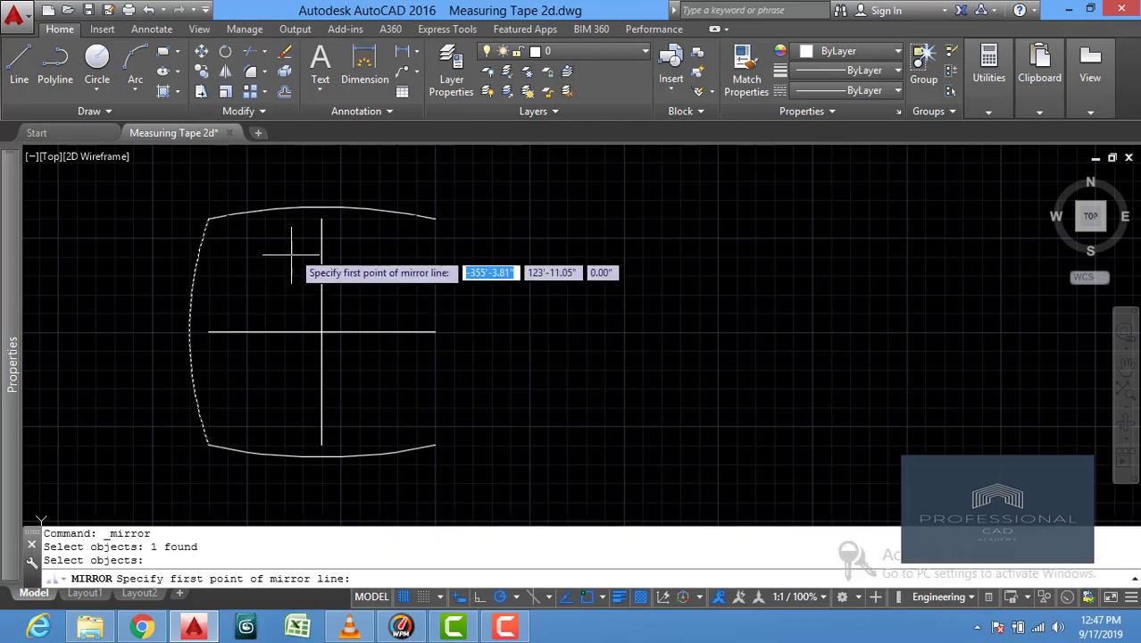
{"action": "left_click", "coordinate": [321, 217]}
{"action": "left_click", "coordinate": [323, 486]}
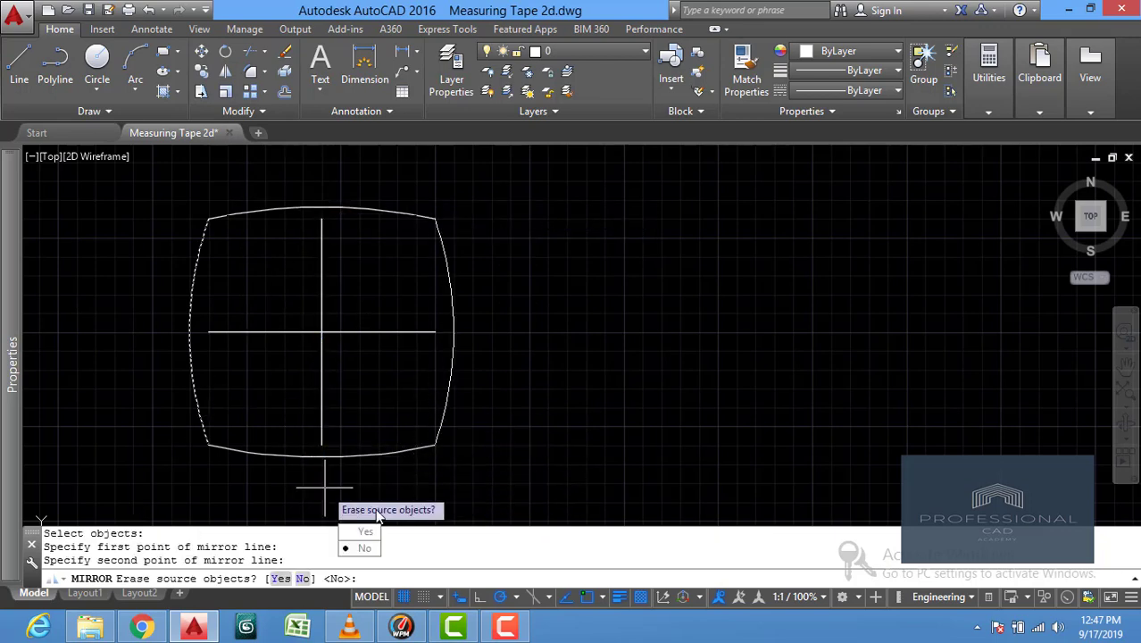
{"action": "left_click", "coordinate": [362, 548]}
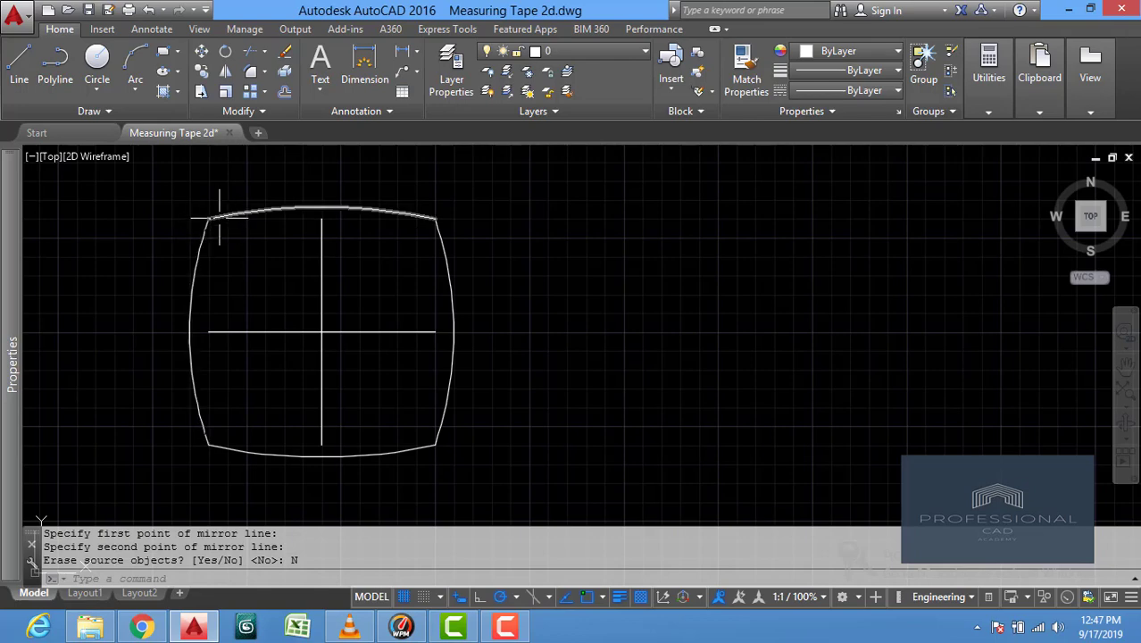
Fillet the outline's top-left corner with a radius of 1".
{"action": "left_click", "coordinate": [250, 73]}
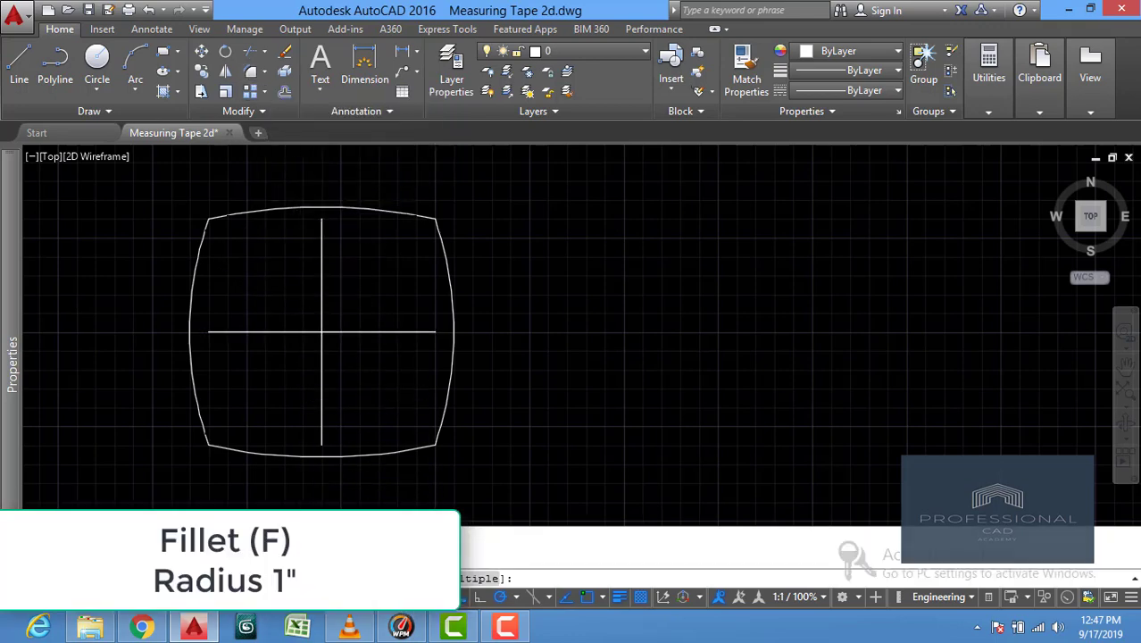
{"action": "type", "text": "r"}
{"action": "key", "text": "Return"}
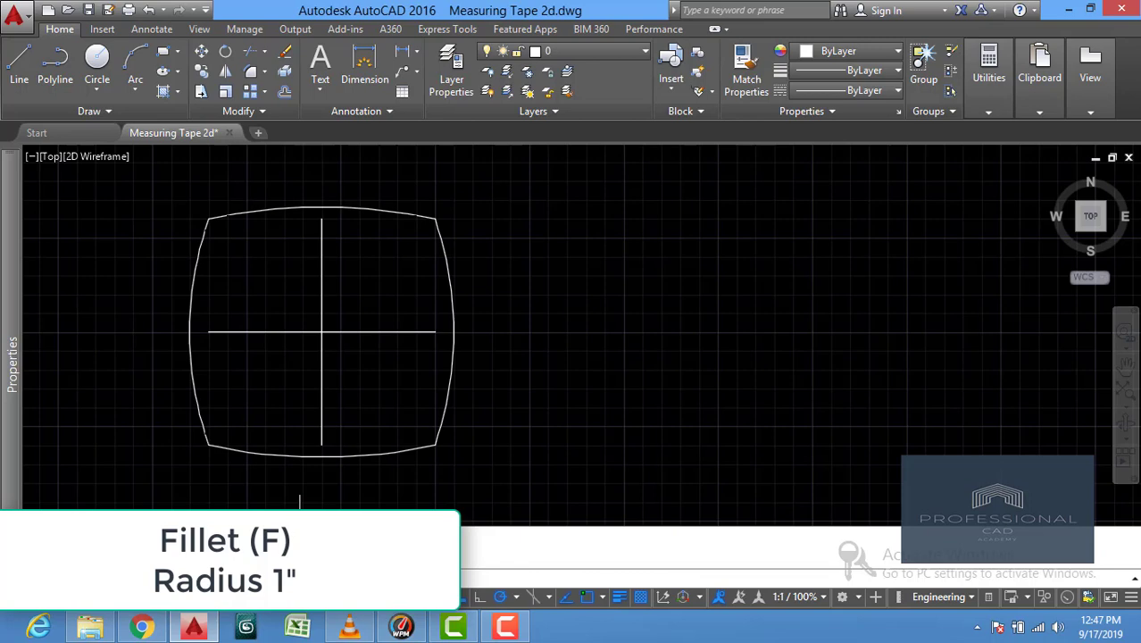
{"action": "type", "text": "1\""}
{"action": "key", "text": "Return"}
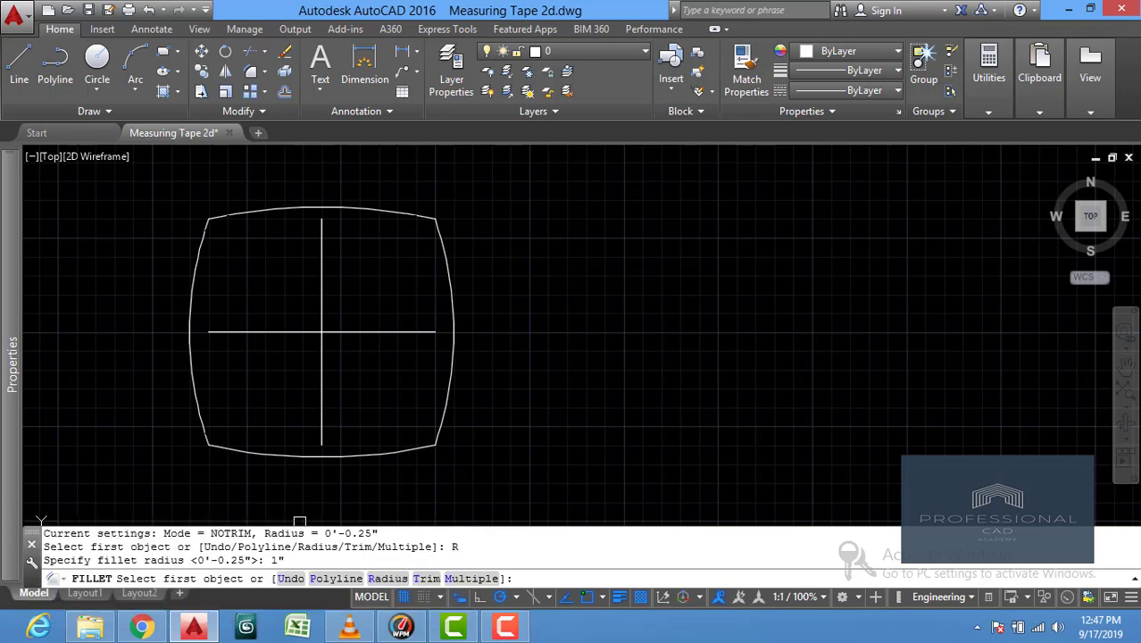
{"action": "left_click", "coordinate": [231, 218]}
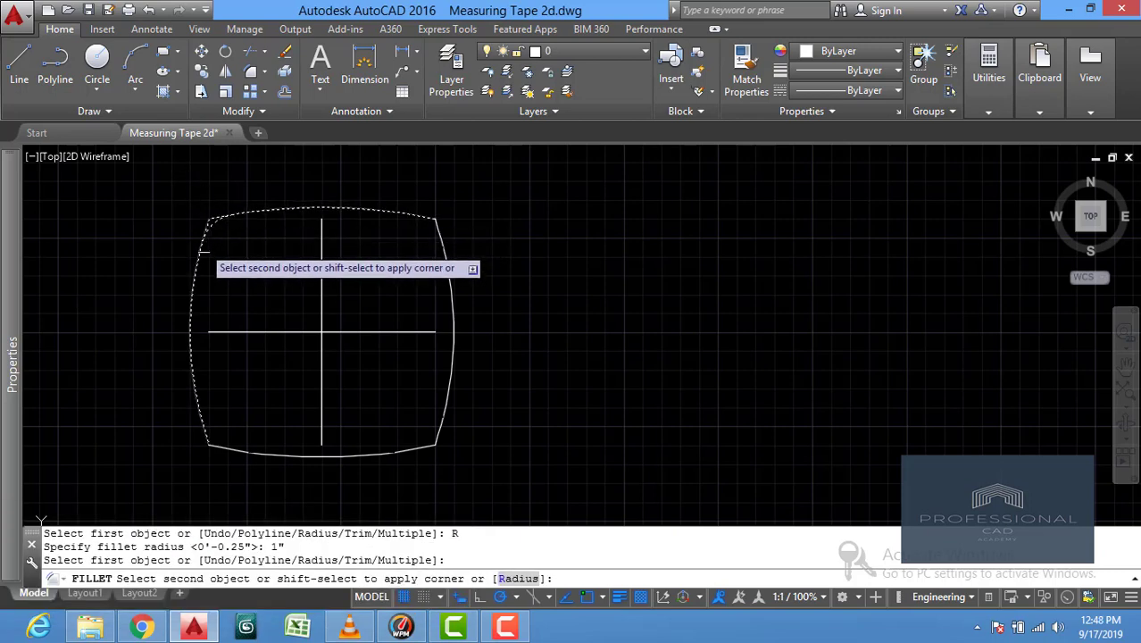
Fillet the top-right, bottom-right and bottom-left corners in one multiple fillet using the same 1" radius.
{"action": "key", "text": "Return"}
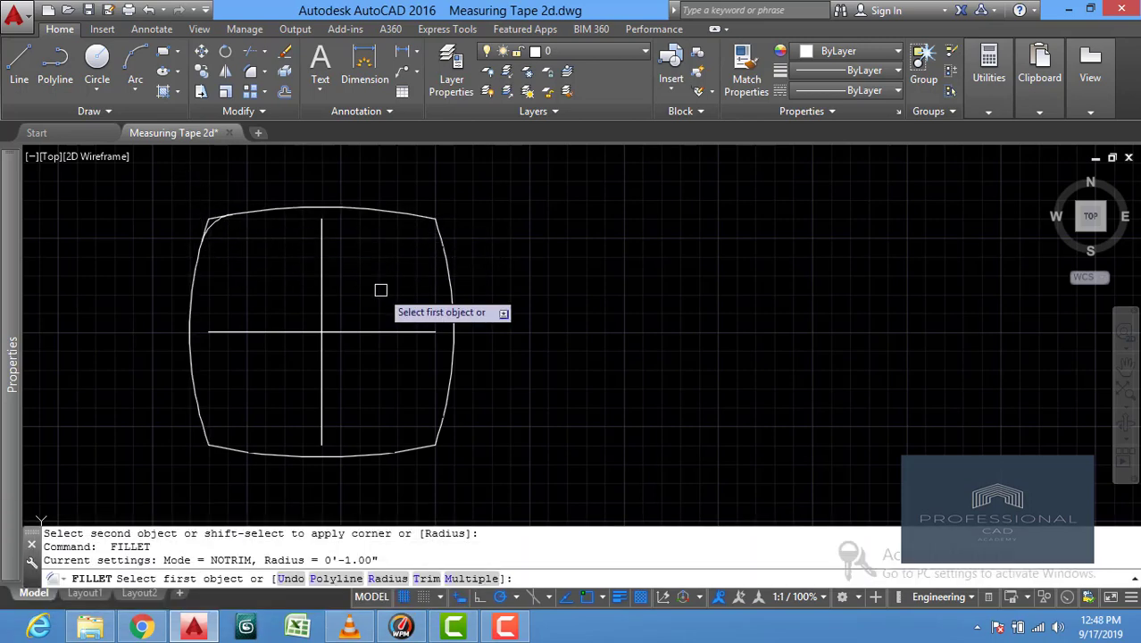
{"action": "left_click", "coordinate": [471, 578]}
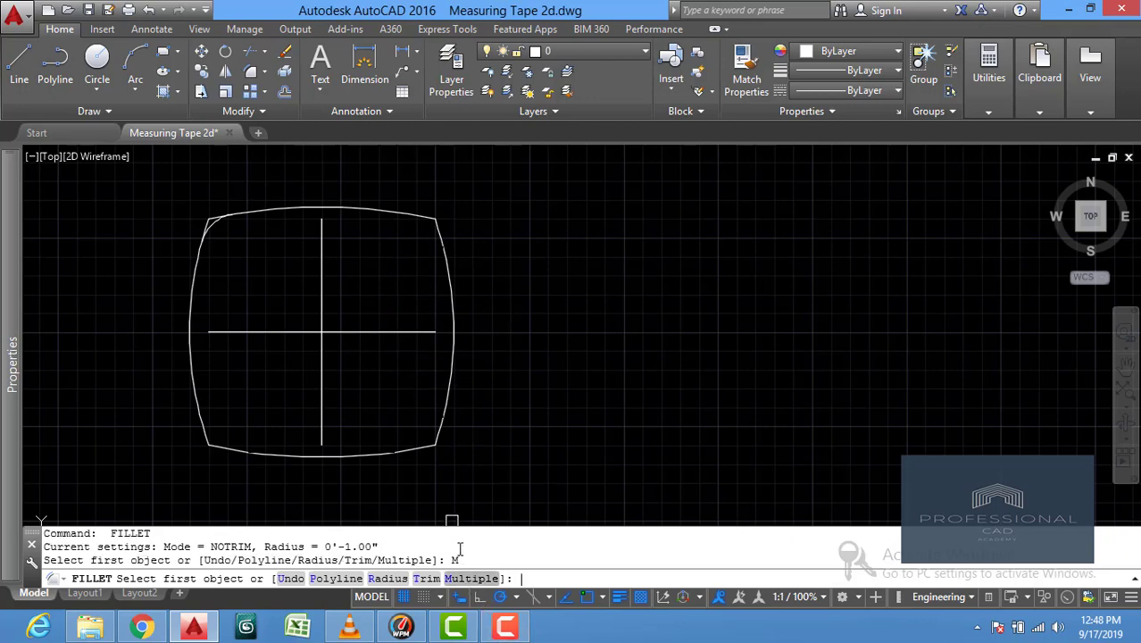
{"action": "left_click", "coordinate": [398, 211]}
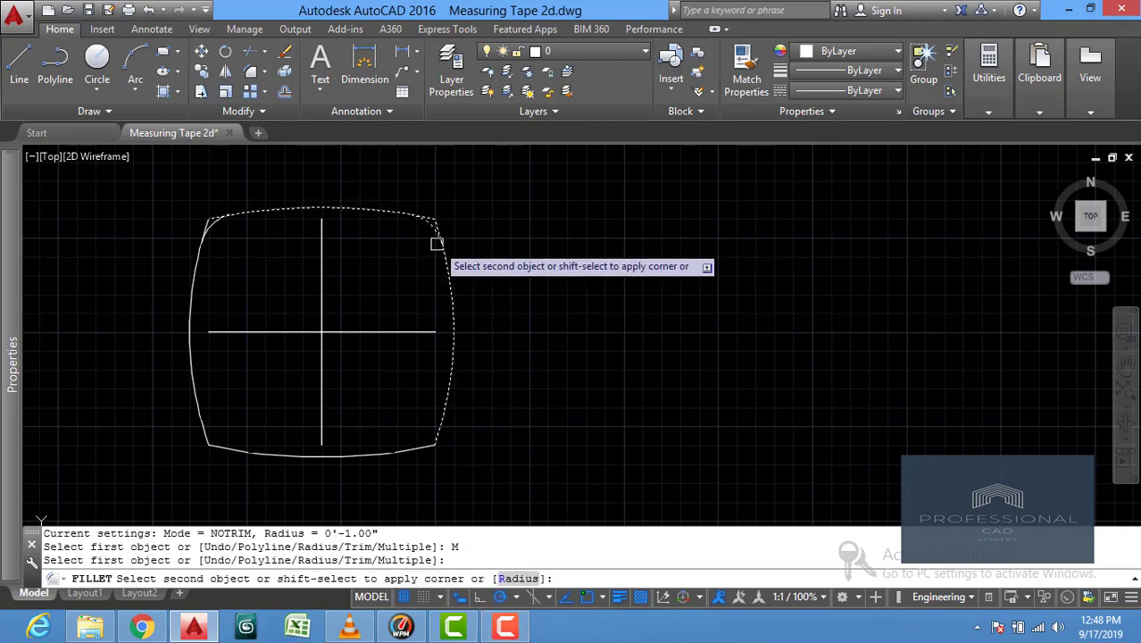
{"action": "left_click", "coordinate": [440, 237]}
{"action": "left_click", "coordinate": [440, 432]}
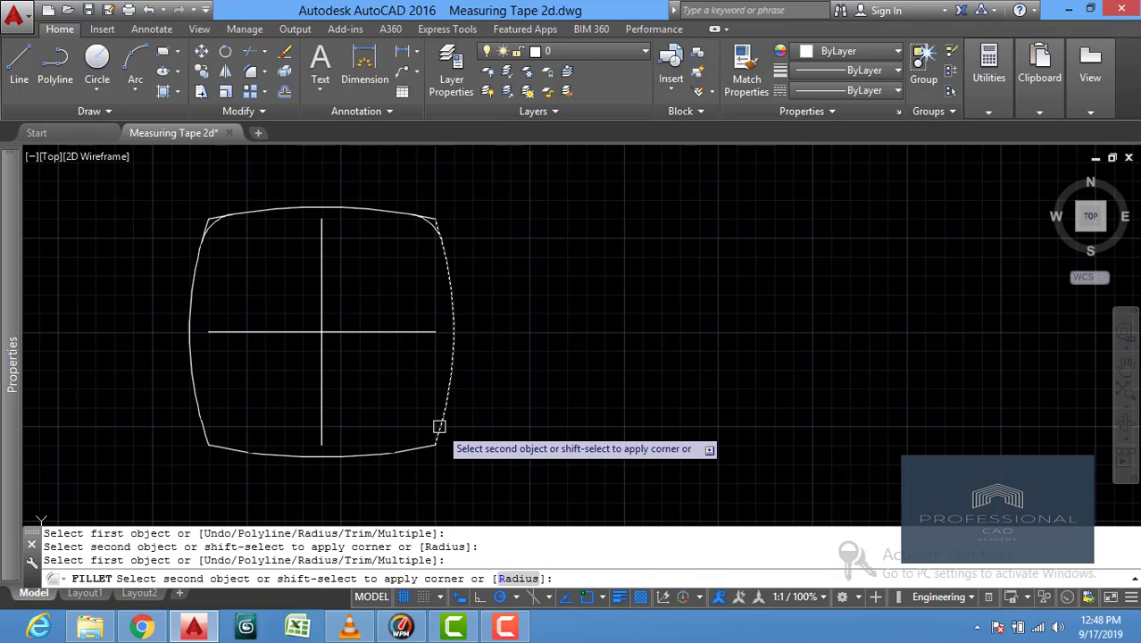
{"action": "left_click", "coordinate": [393, 450]}
{"action": "left_click", "coordinate": [236, 451]}
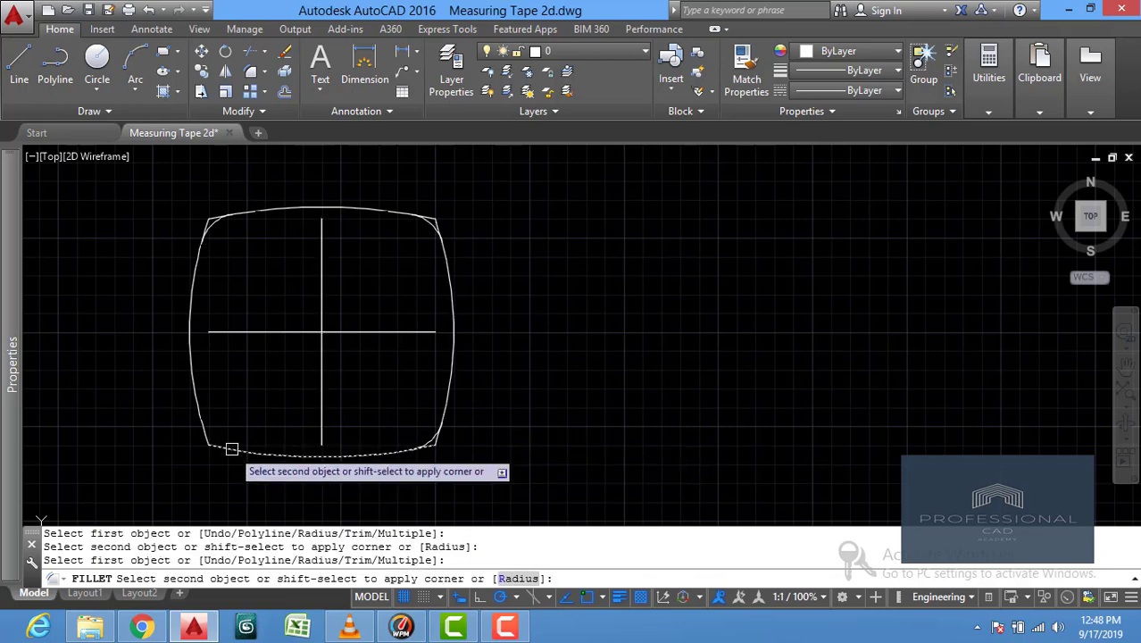
{"action": "left_click", "coordinate": [200, 413]}
{"action": "right_click", "coordinate": [250, 420]}
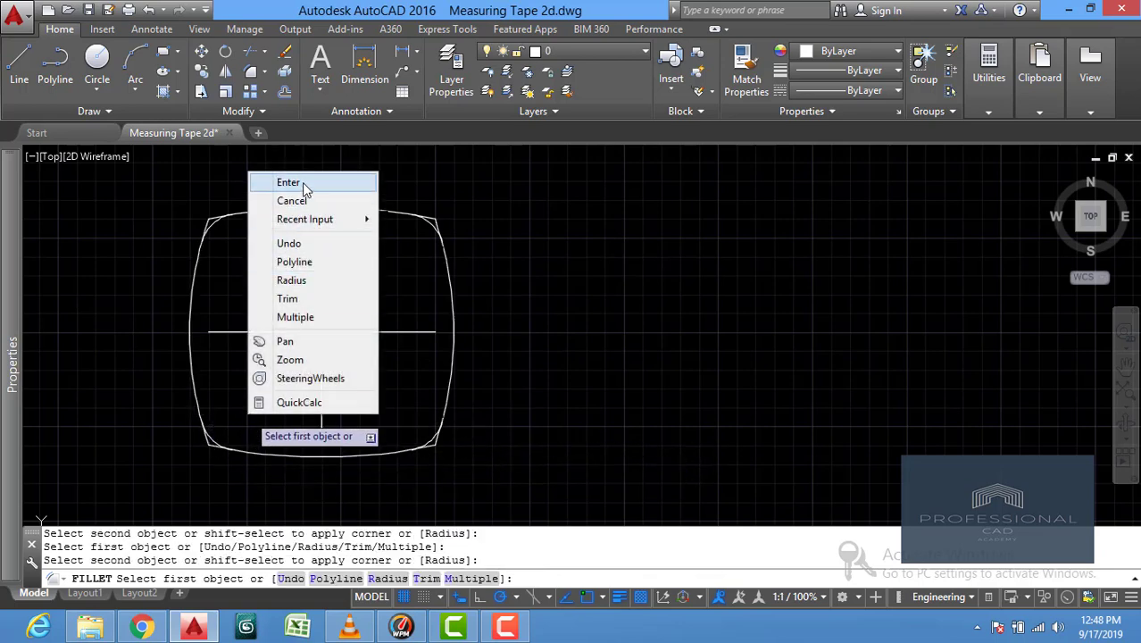
{"action": "left_click", "coordinate": [294, 182]}
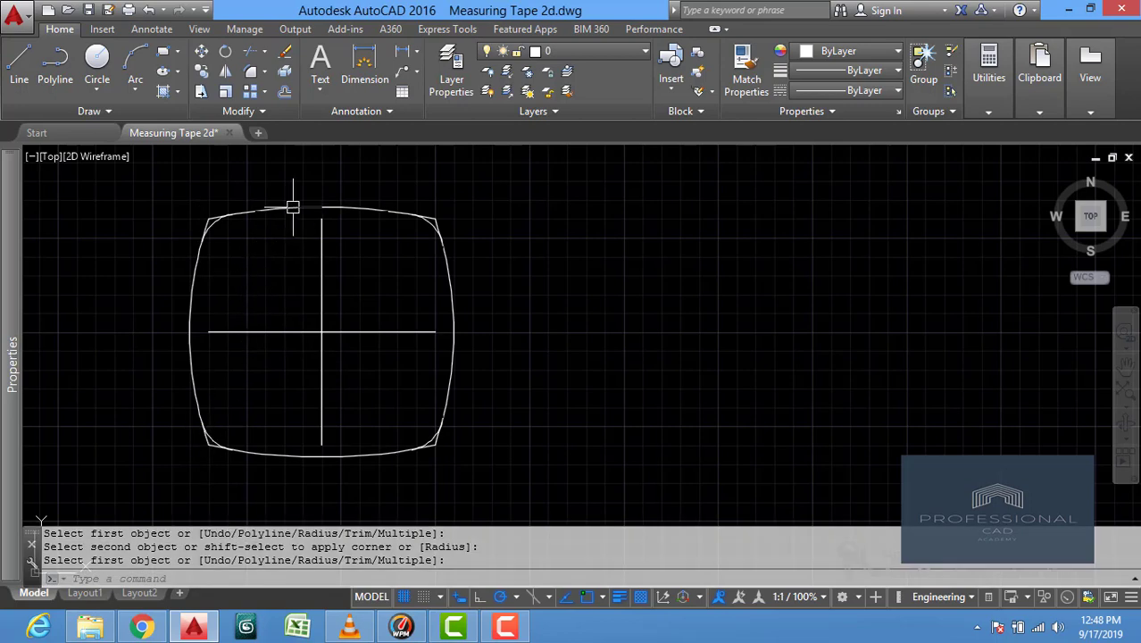
Trim the pointed arc ends outside the four corner fillets and erase one leftover object.
{"action": "left_click", "coordinate": [250, 52]}
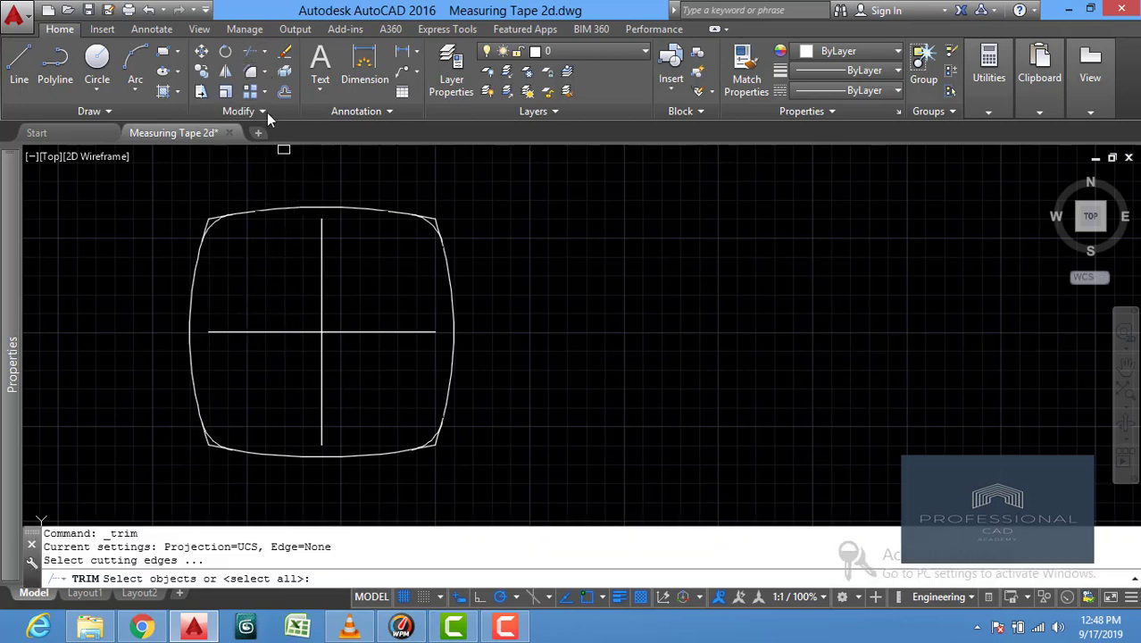
{"action": "key", "text": "Return"}
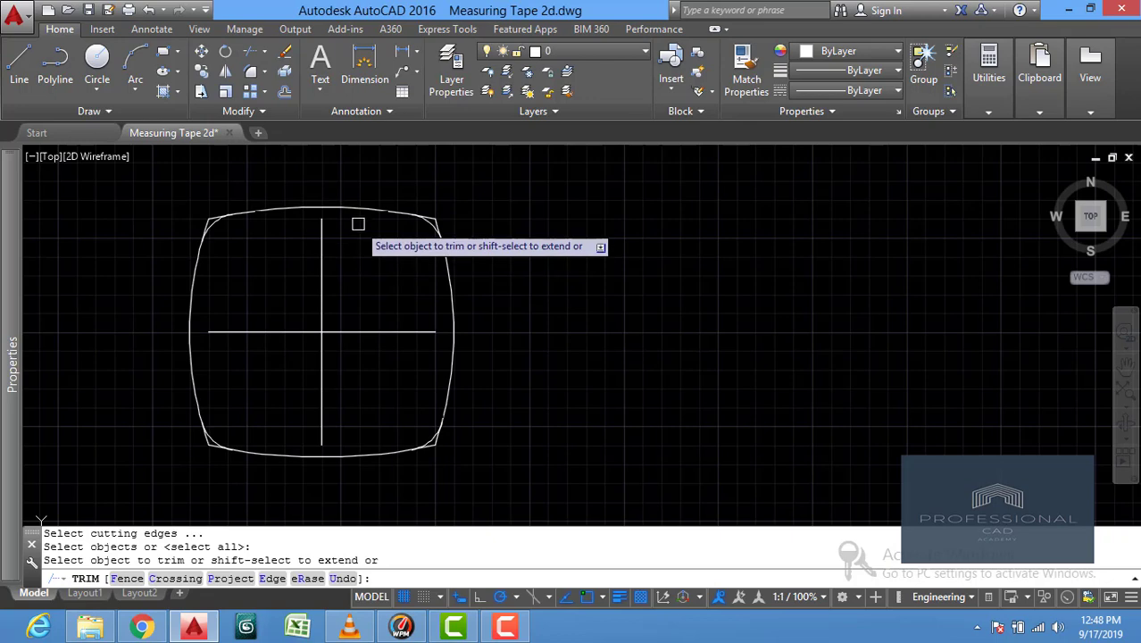
{"action": "key", "text": "Return"}
{"action": "key", "text": "Return"}
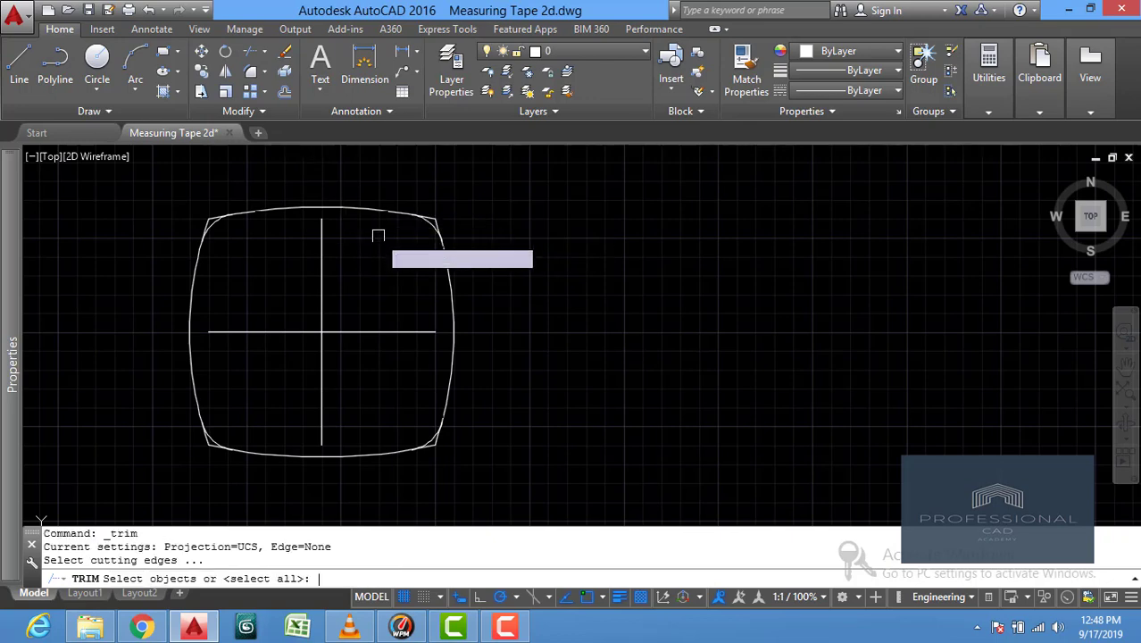
{"action": "key", "text": "Return"}
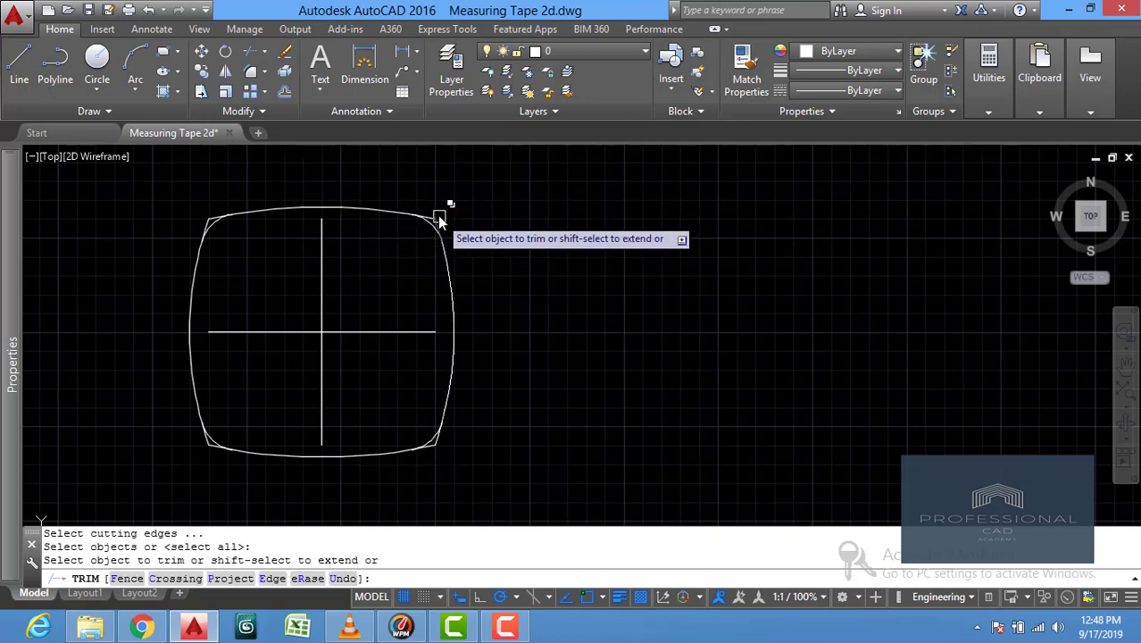
{"action": "left_click", "coordinate": [439, 216]}
{"action": "key", "text": "Return"}
{"action": "left_click", "coordinate": [438, 218]}
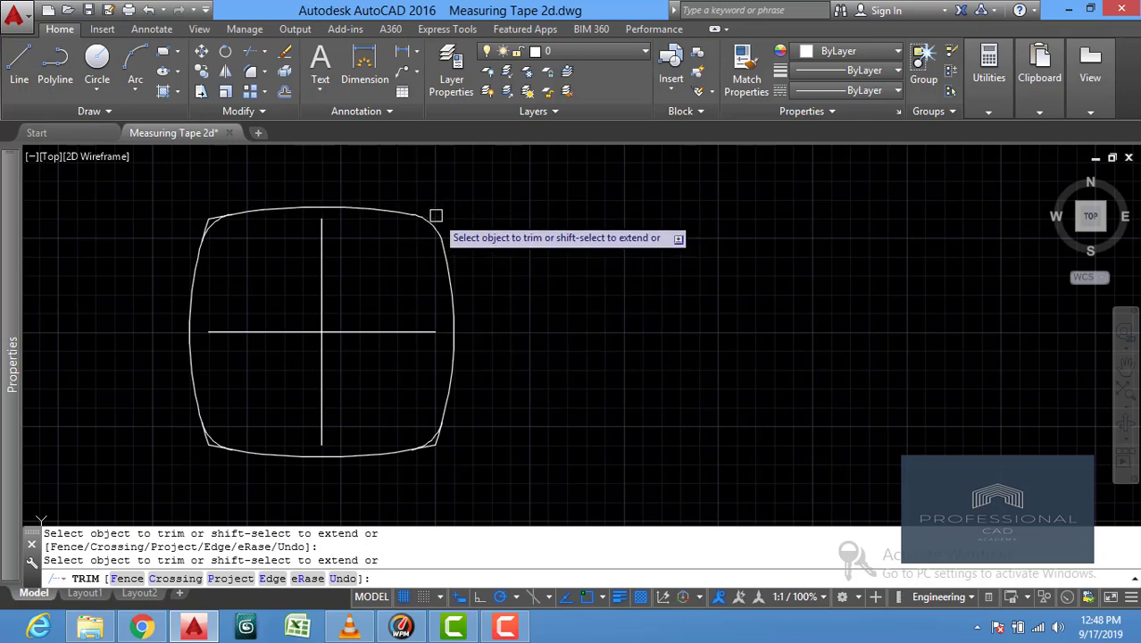
{"action": "left_click", "coordinate": [205, 213]}
{"action": "left_click", "coordinate": [191, 448]}
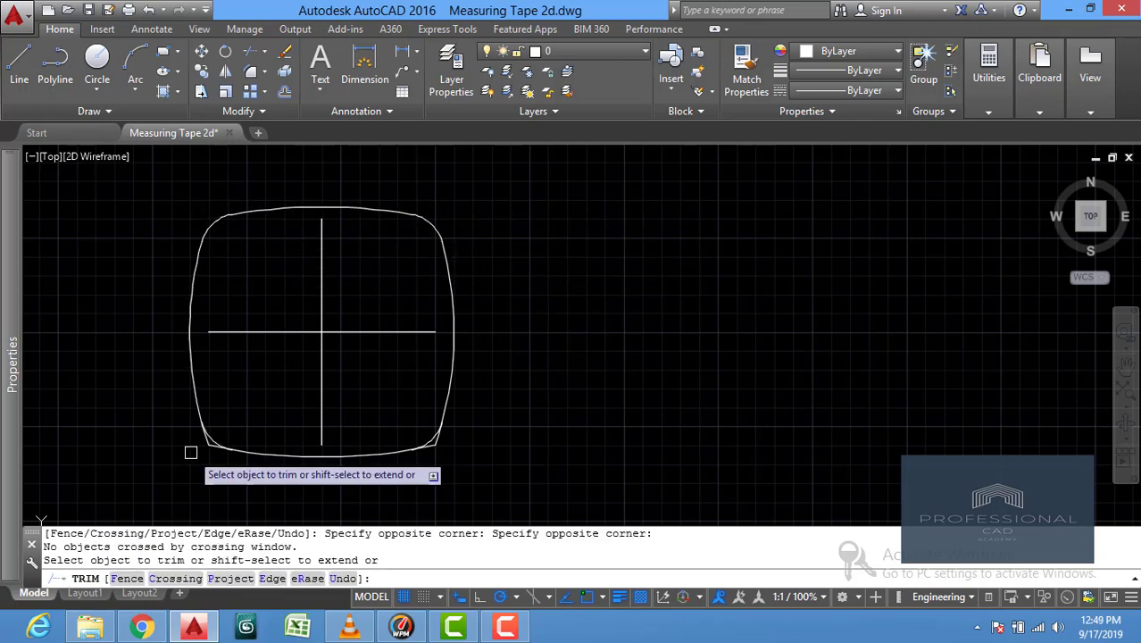
{"action": "left_click", "coordinate": [205, 443]}
{"action": "key", "text": "Escape"}
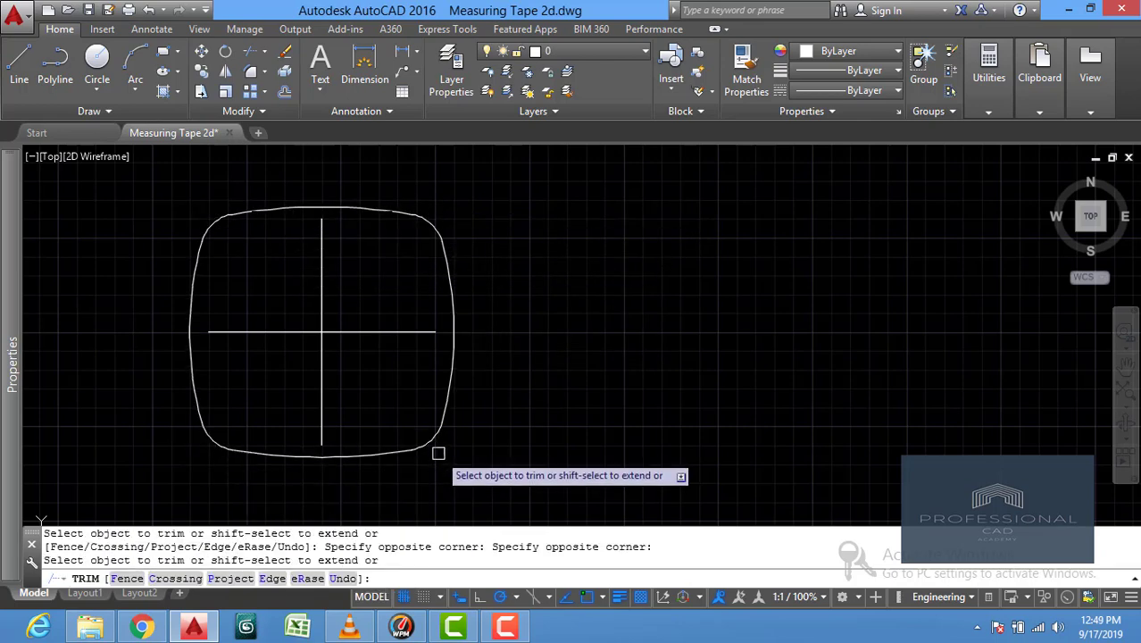
{"action": "key", "text": "Return"}
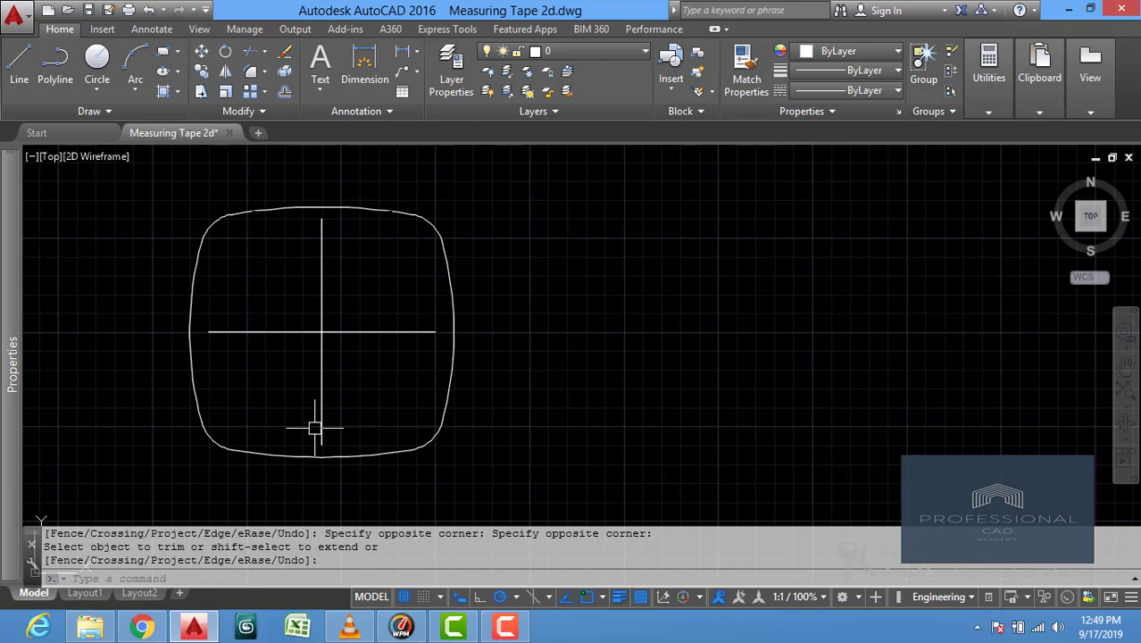
{"action": "type", "text": "e"}
{"action": "key", "text": "Return"}
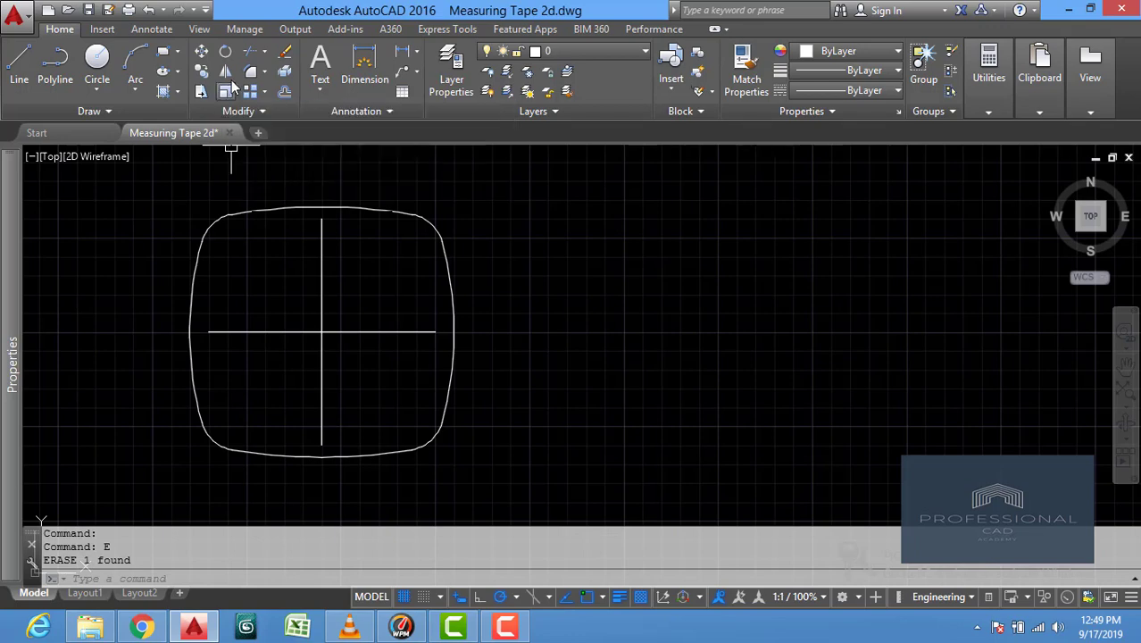
Offset the outline's top arc 0.5" inward.
{"action": "left_click", "coordinate": [282, 93]}
{"action": "type", "text": "1.00\""}
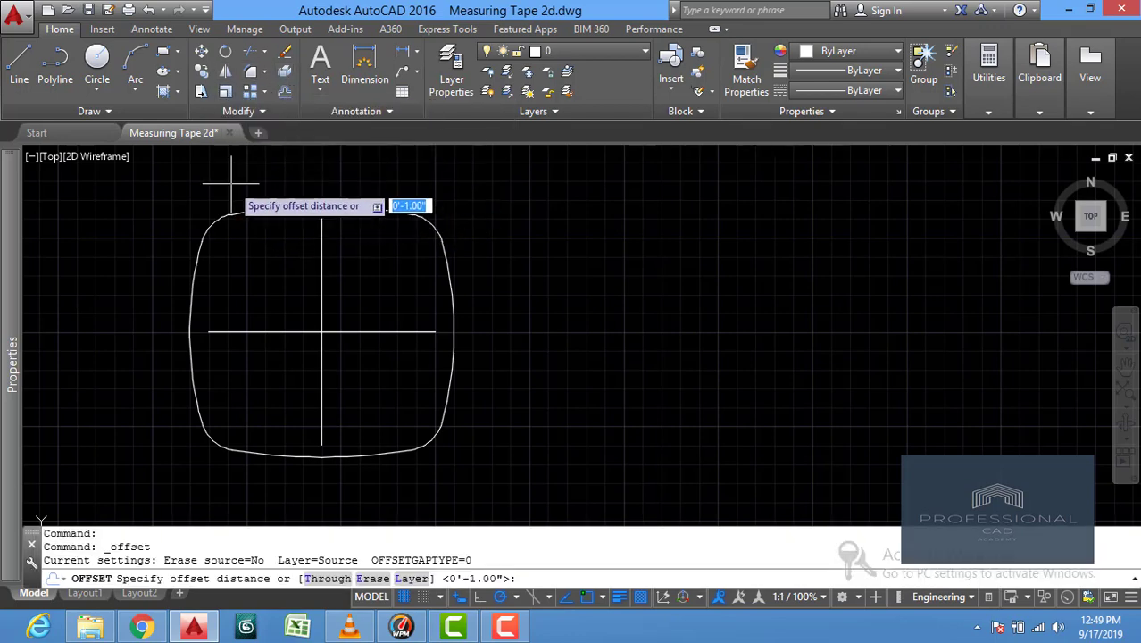
{"action": "key", "text": "BackSpace"}
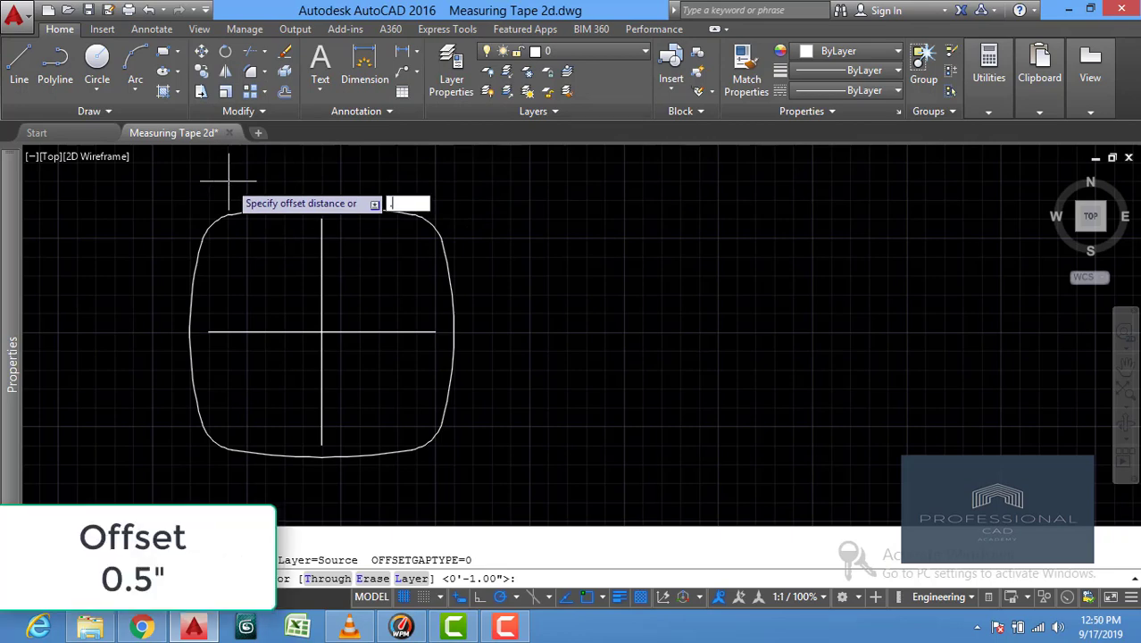
{"action": "type", "text": ".5"}
{"action": "key", "text": "Return"}
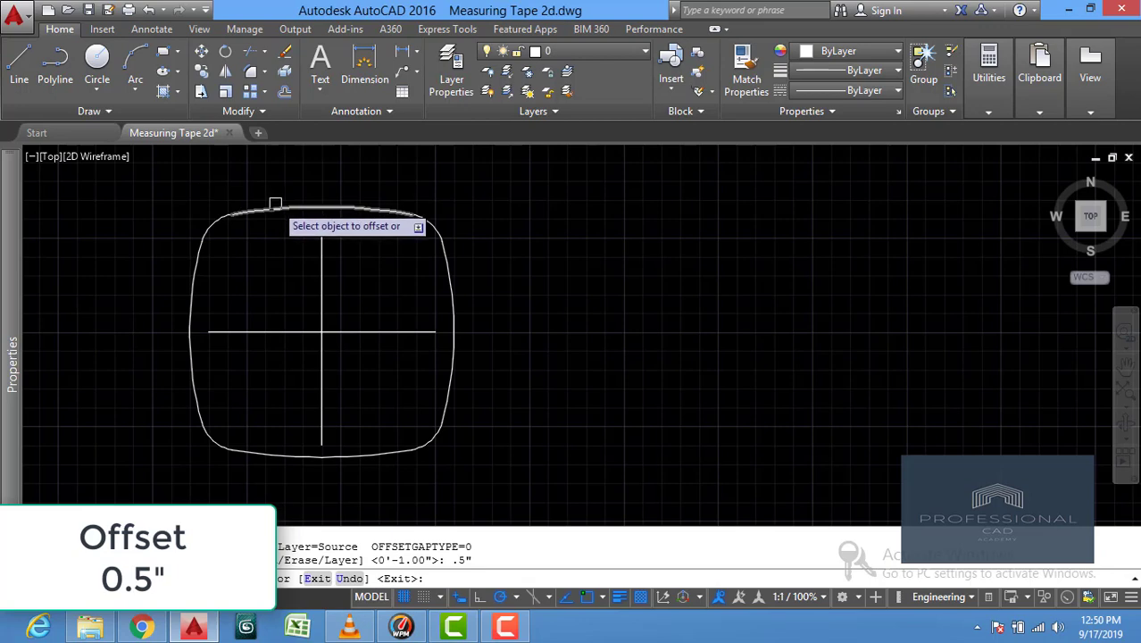
{"action": "left_click", "coordinate": [270, 212]}
{"action": "left_click", "coordinate": [268, 236]}
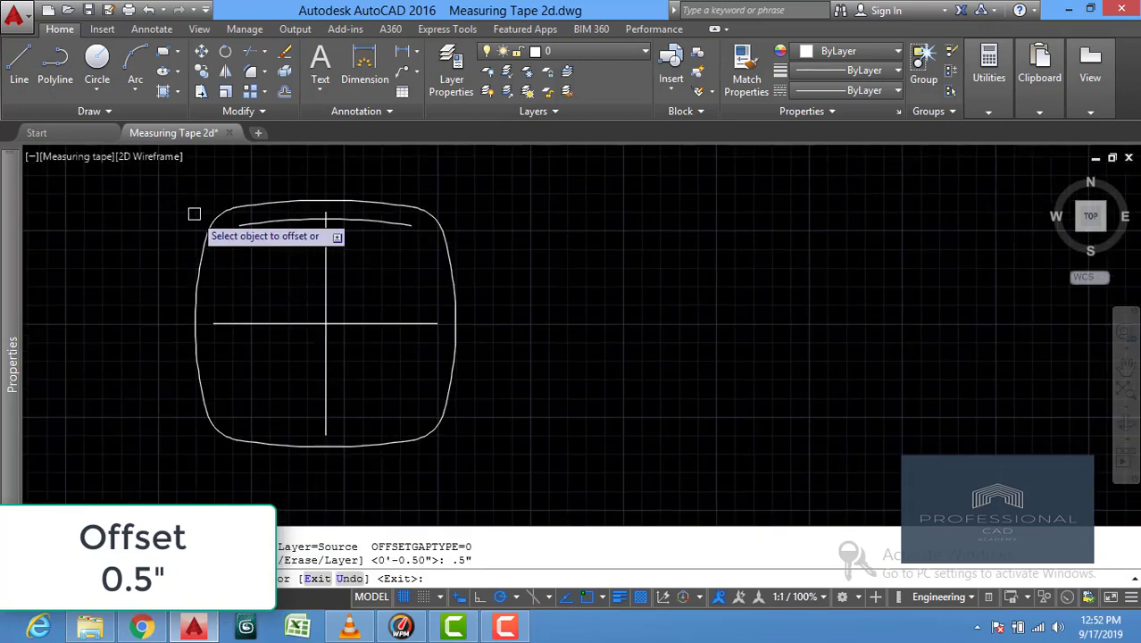
Offset the outline's remaining side arcs and corner fillets 0.5" inward to complete the inner outline.
{"action": "left_click", "coordinate": [213, 217]}
{"action": "left_click", "coordinate": [225, 285]}
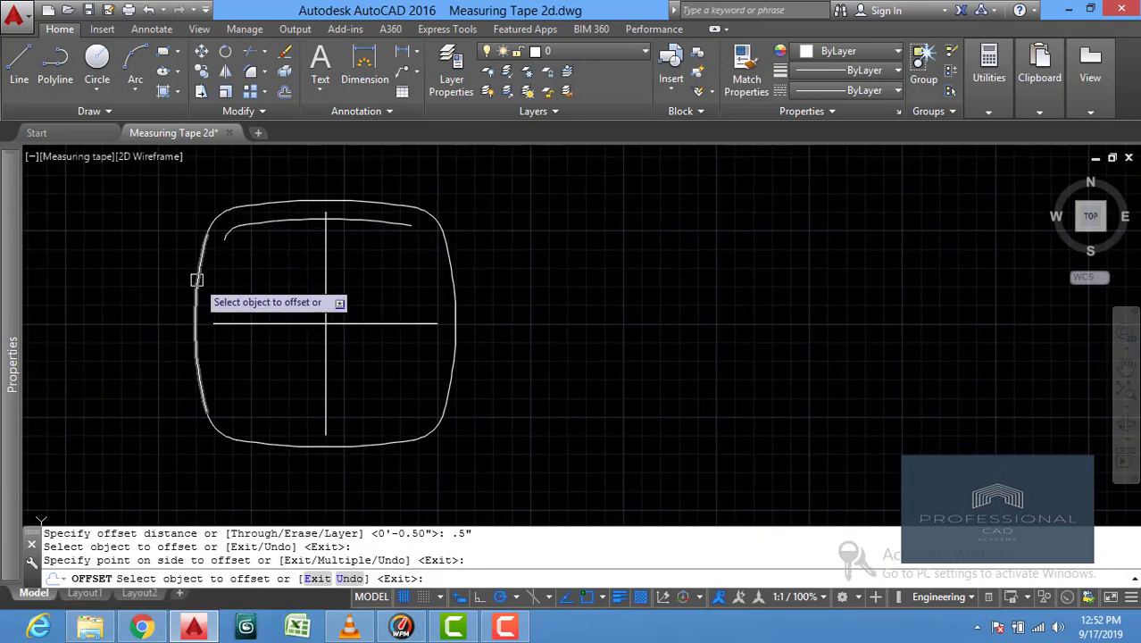
{"action": "left_click", "coordinate": [196, 281]}
{"action": "left_click", "coordinate": [247, 282]}
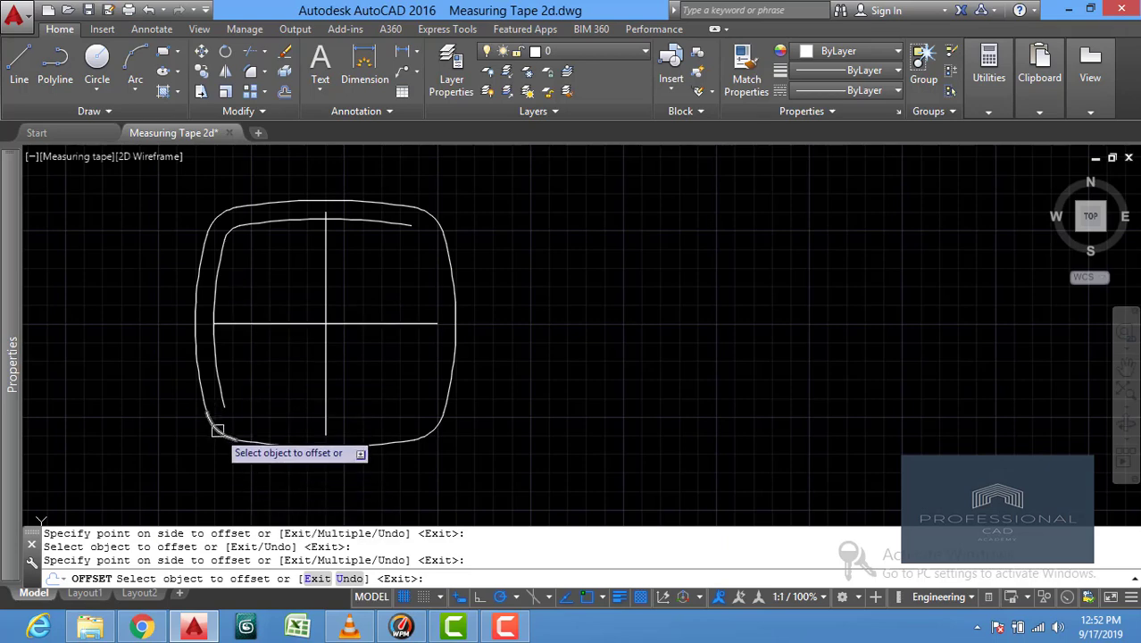
{"action": "left_click", "coordinate": [284, 444]}
{"action": "left_click", "coordinate": [371, 413]}
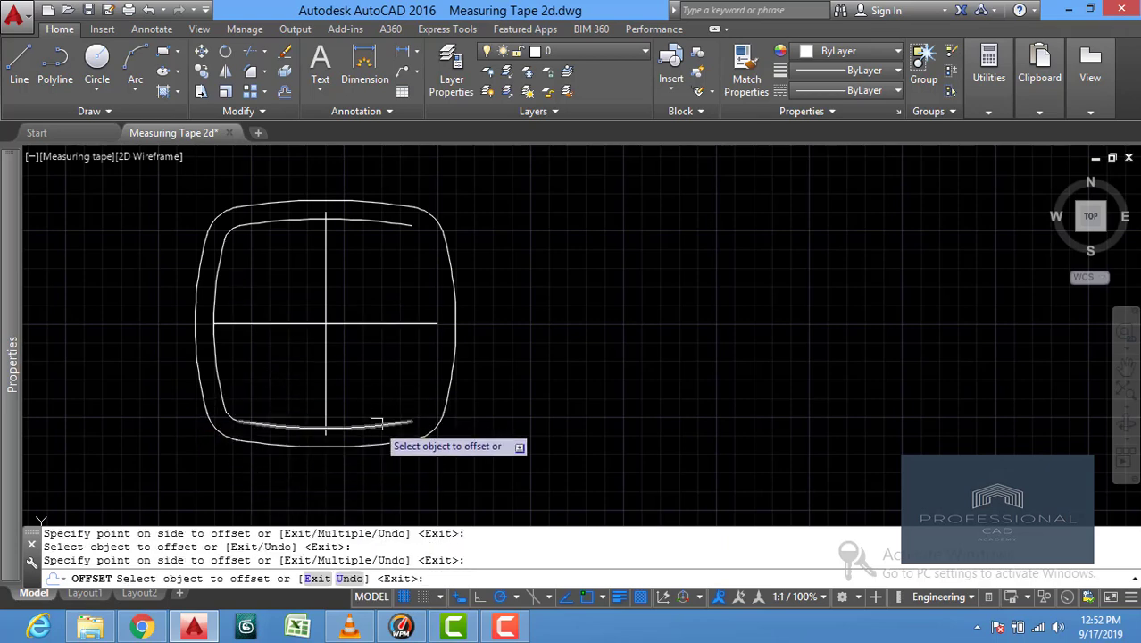
{"action": "left_click", "coordinate": [453, 349]}
{"action": "left_click", "coordinate": [349, 368]}
{"action": "left_click", "coordinate": [435, 213]}
{"action": "left_click", "coordinate": [378, 244]}
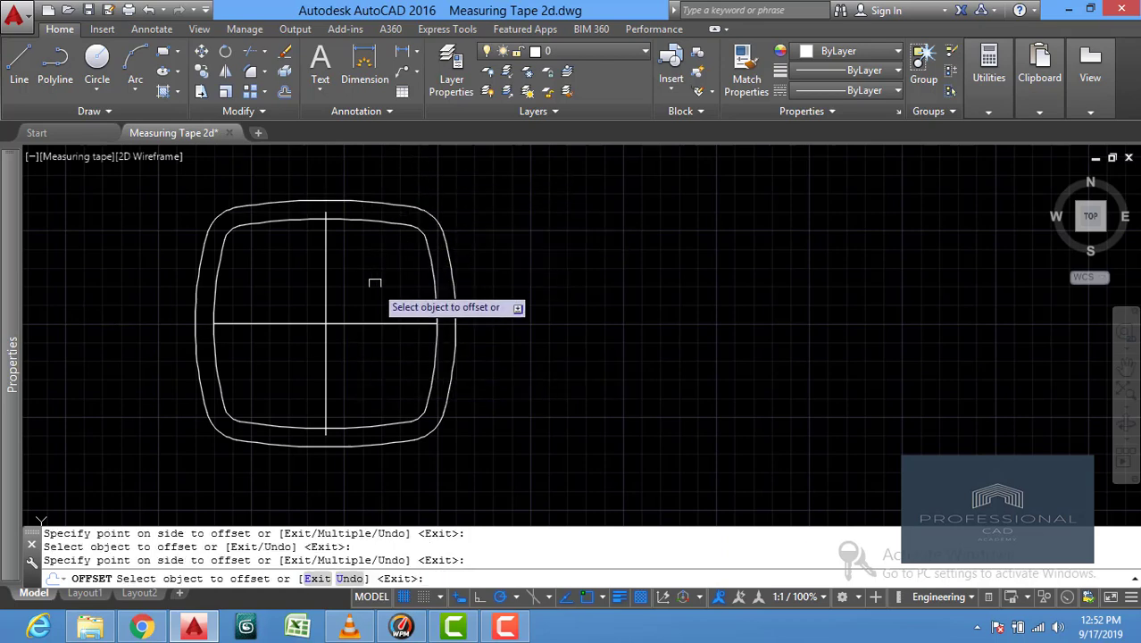
{"action": "right_click", "coordinate": [382, 296]}
{"action": "left_click", "coordinate": [406, 304]}
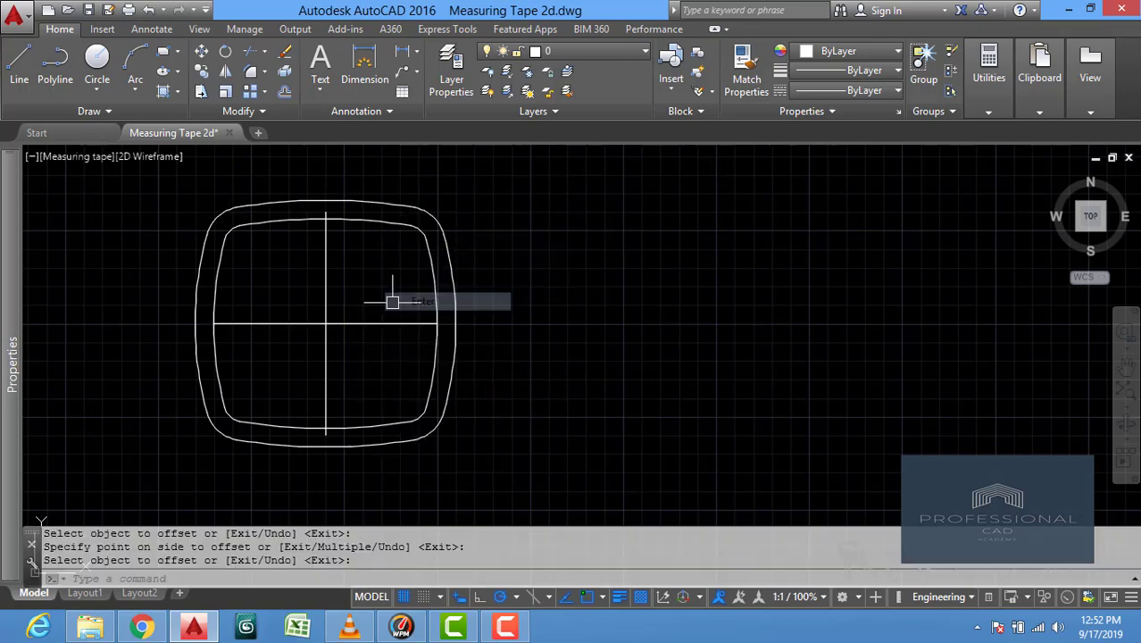
Draw a circle with a radius of 1.5" centred on the intersection of the two centre lines.
{"action": "left_click", "coordinate": [97, 56]}
{"action": "left_click", "coordinate": [326, 323]}
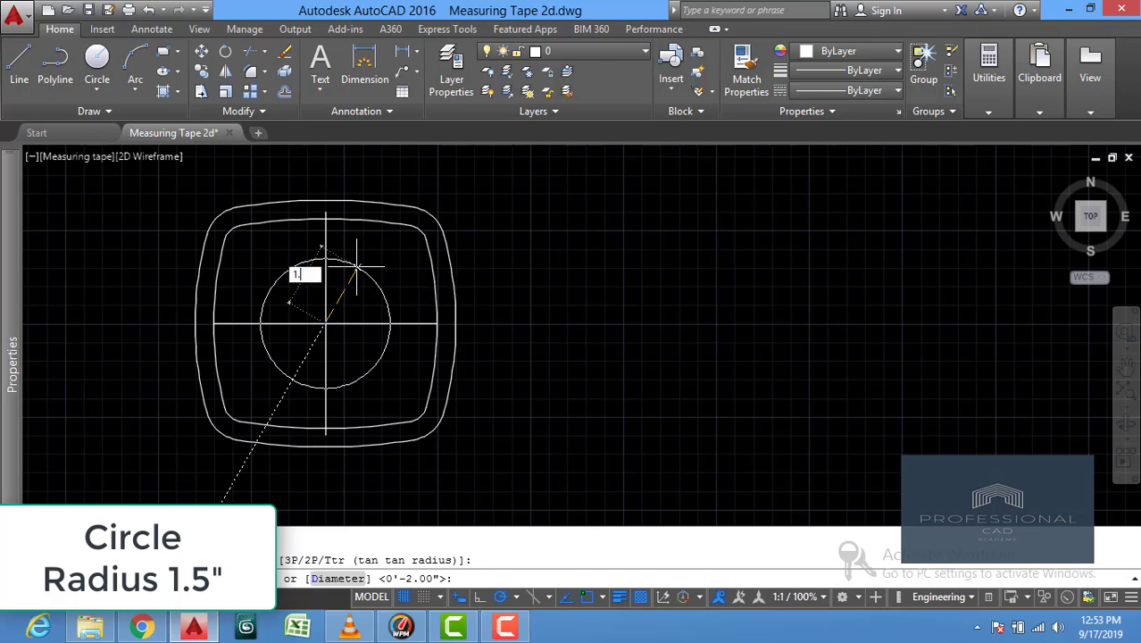
{"action": "key", "text": "Return"}
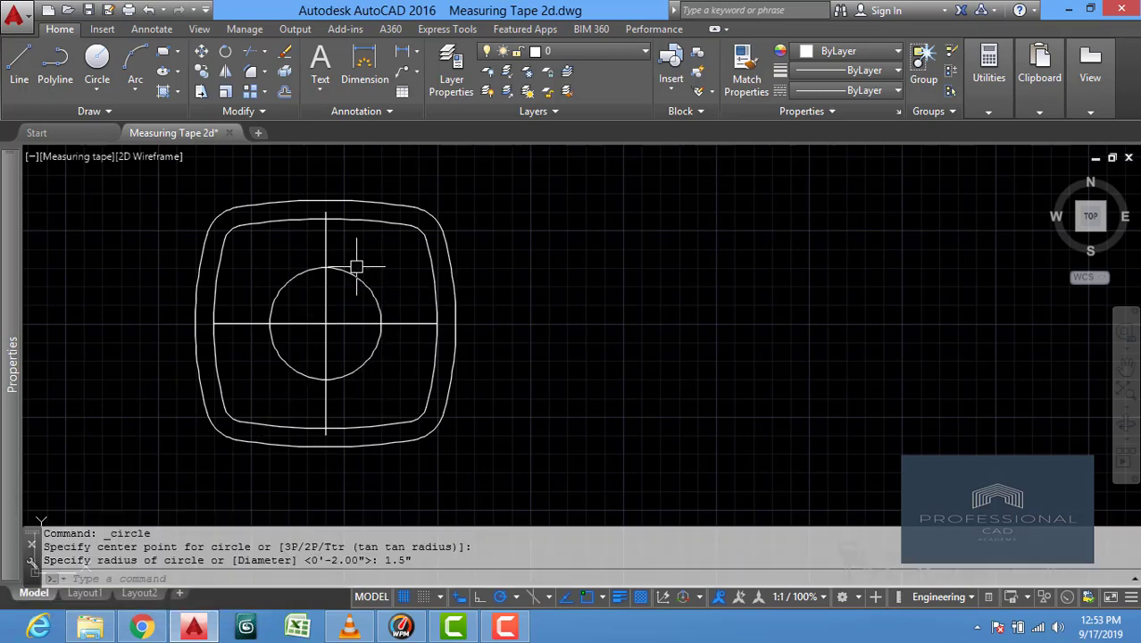
Erase the vertical and horizontal centre lines inside the case outline.
{"action": "left_click", "coordinate": [346, 243]}
{"action": "left_click", "coordinate": [322, 234]}
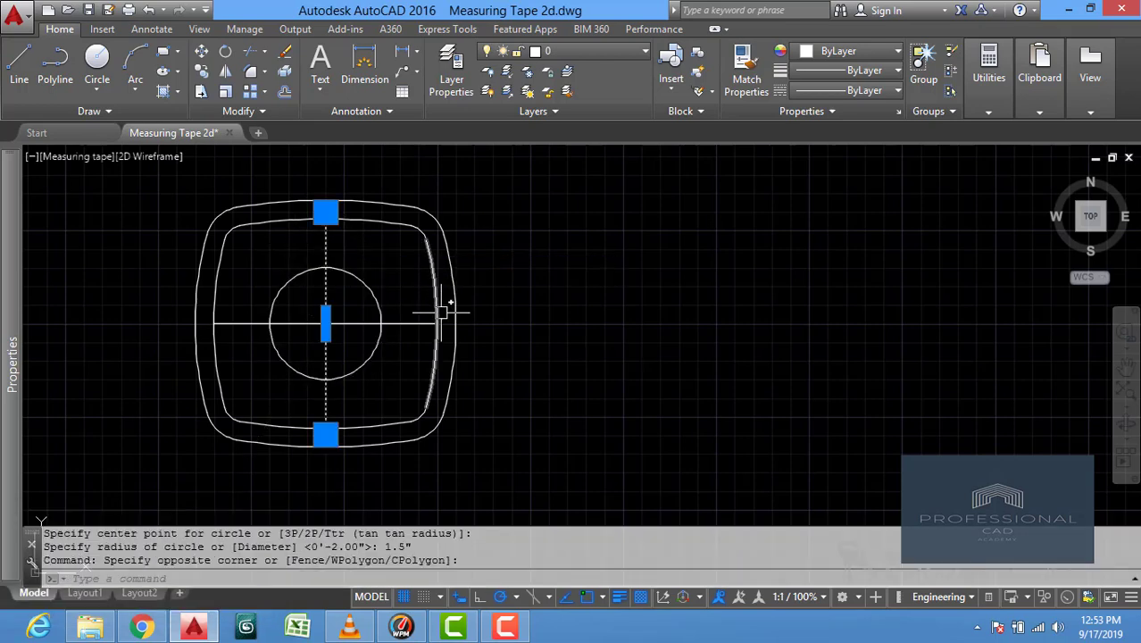
{"action": "left_click", "coordinate": [407, 297]}
{"action": "left_click", "coordinate": [421, 357]}
{"action": "left_click", "coordinate": [415, 311]}
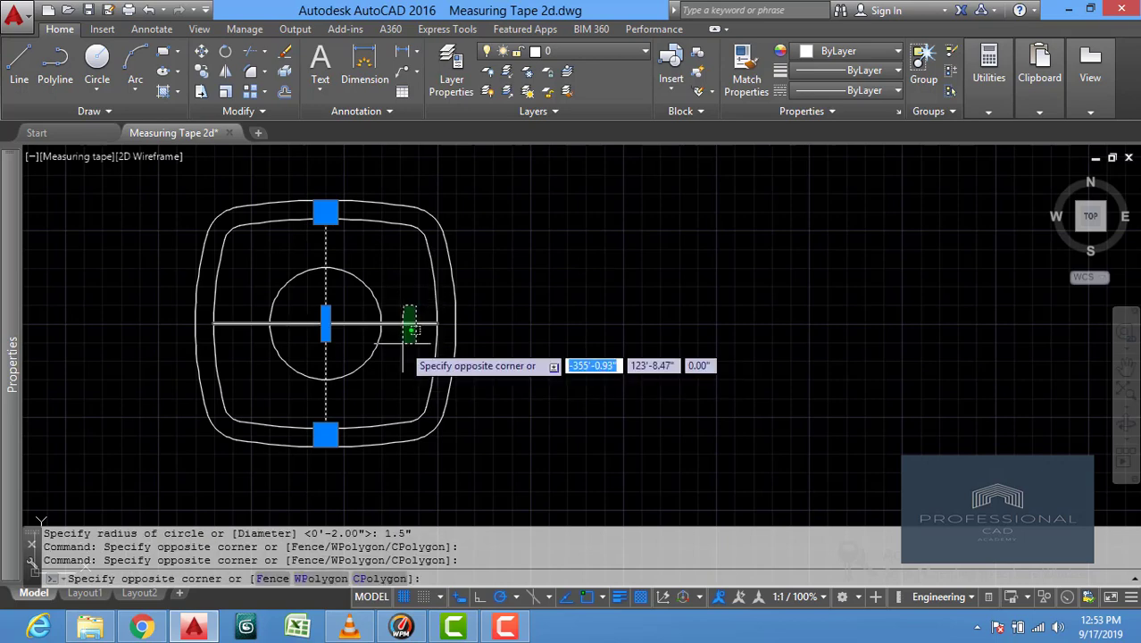
{"action": "left_click", "coordinate": [400, 349]}
{"action": "type", "text": "E"}
{"action": "key", "text": "Return"}
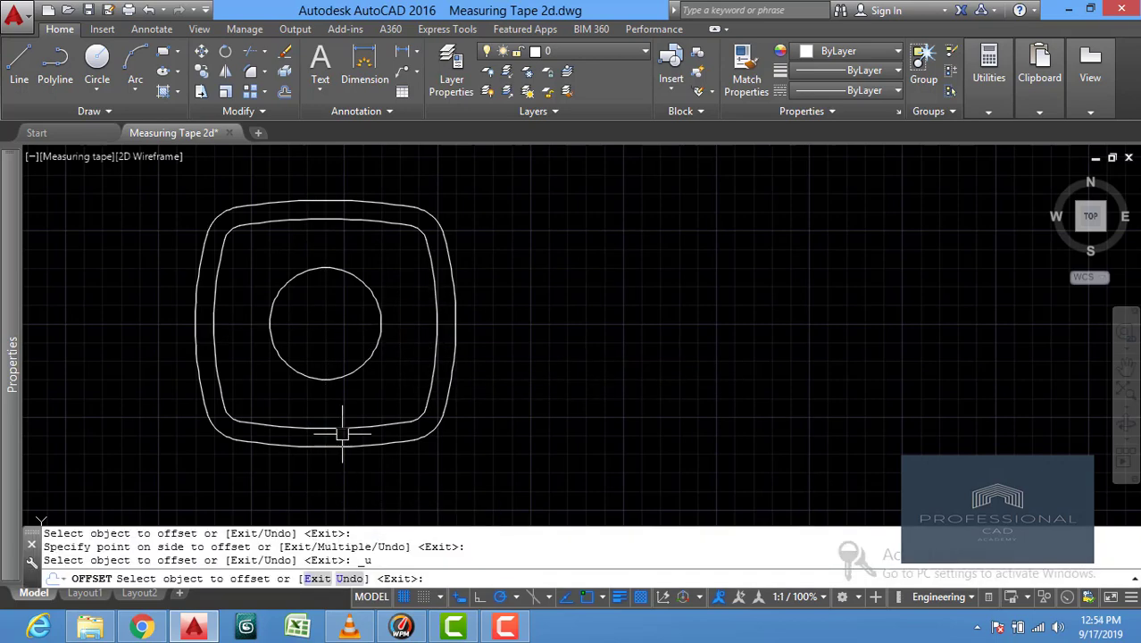
Undo the last offset and offset the central circle inward by 0.02'.
{"action": "key", "text": "ctrl+z"}
{"action": "key", "text": "Escape"}
{"action": "left_click", "coordinate": [284, 93]}
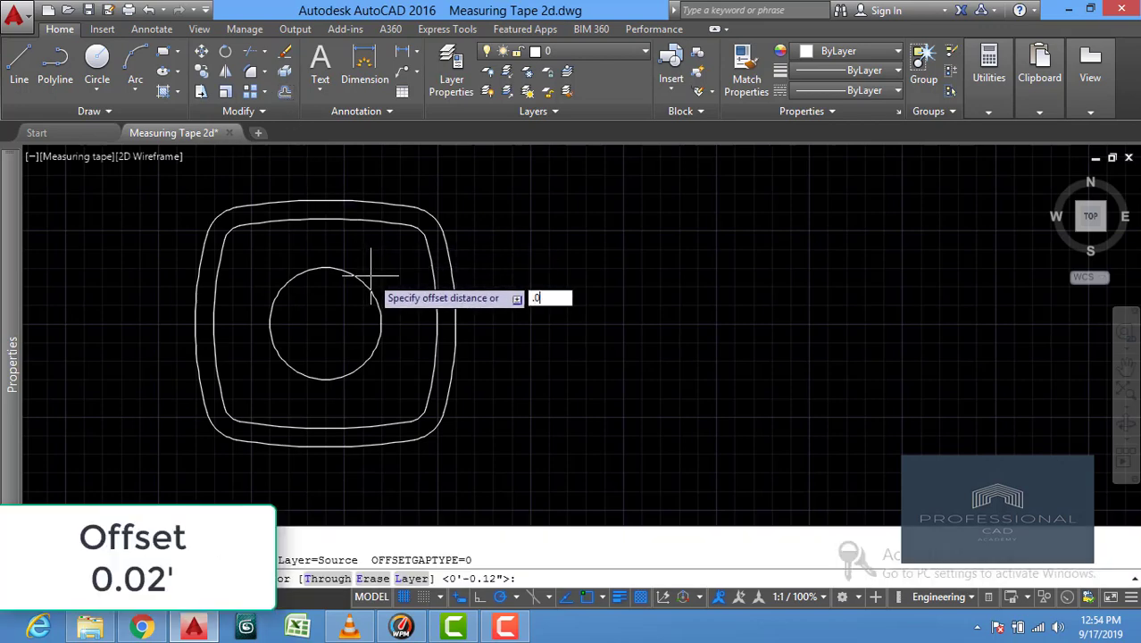
{"action": "key", "text": "Return"}
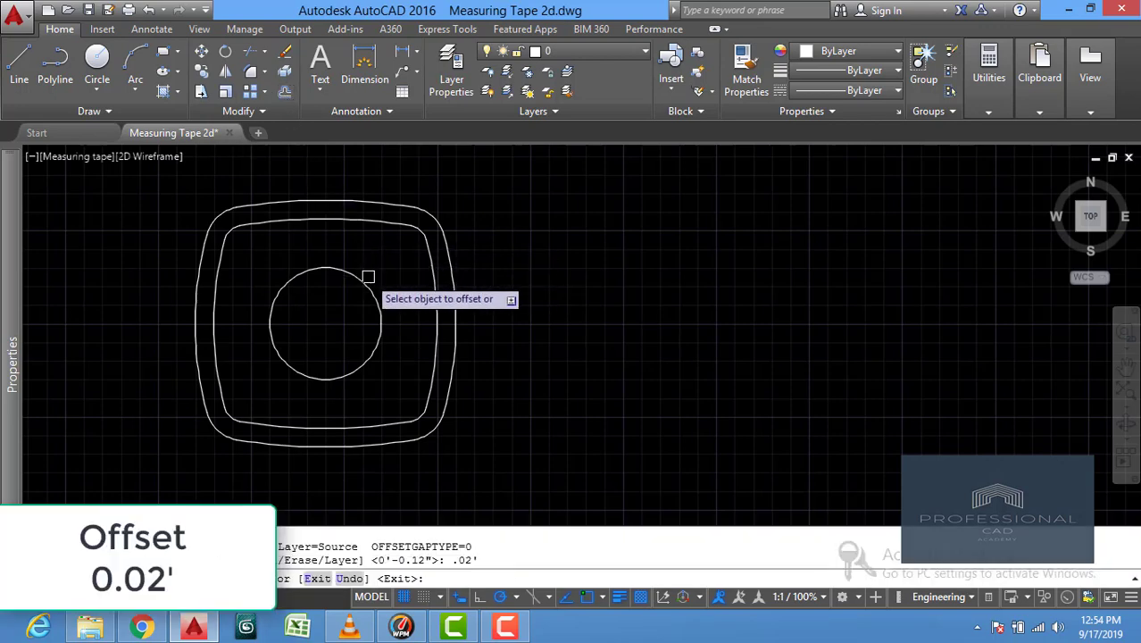
{"action": "left_click", "coordinate": [357, 279]}
{"action": "left_click", "coordinate": [322, 331]}
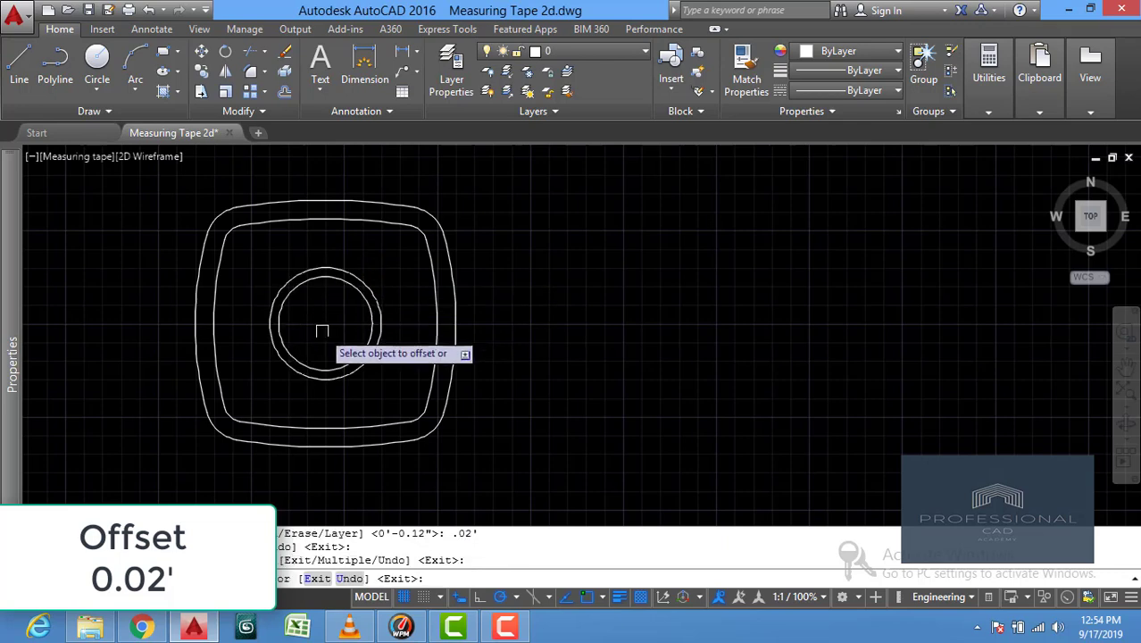
{"action": "key", "text": "Escape"}
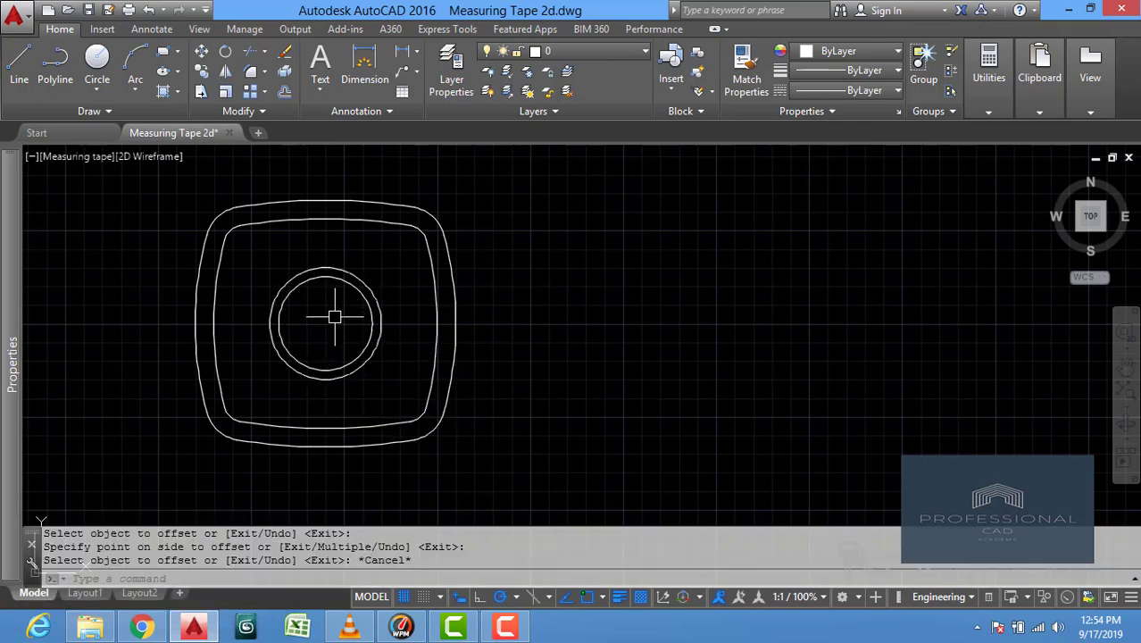
Draw a line from the circles' centre at 60°, ending between the outer circle and the inner outline.
{"action": "key", "text": "Return"}
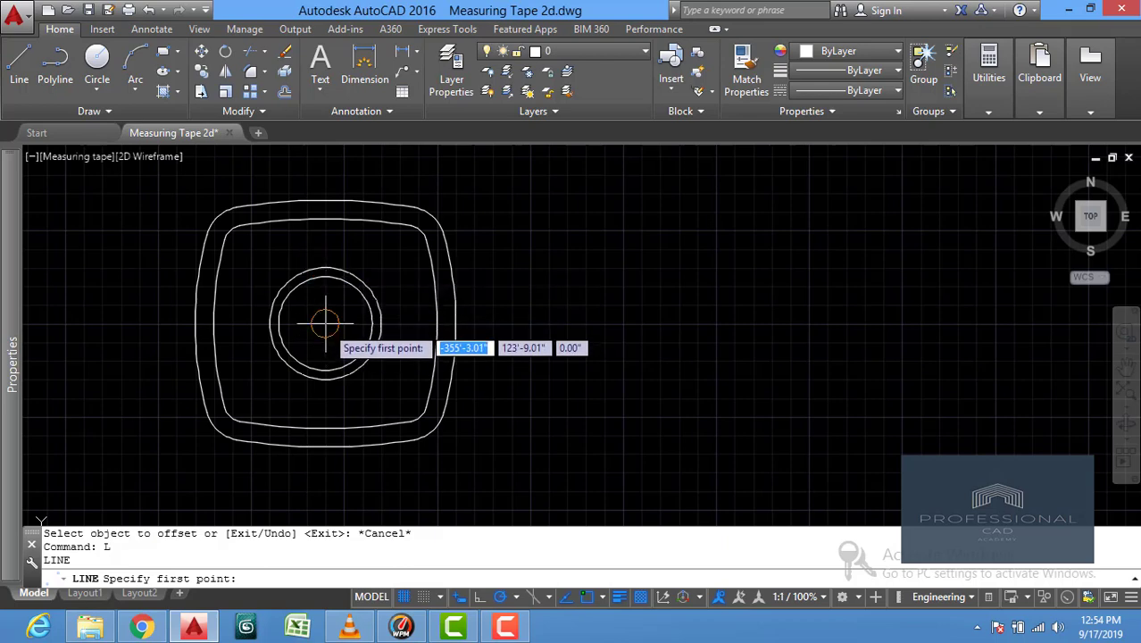
{"action": "left_click", "coordinate": [324, 323]}
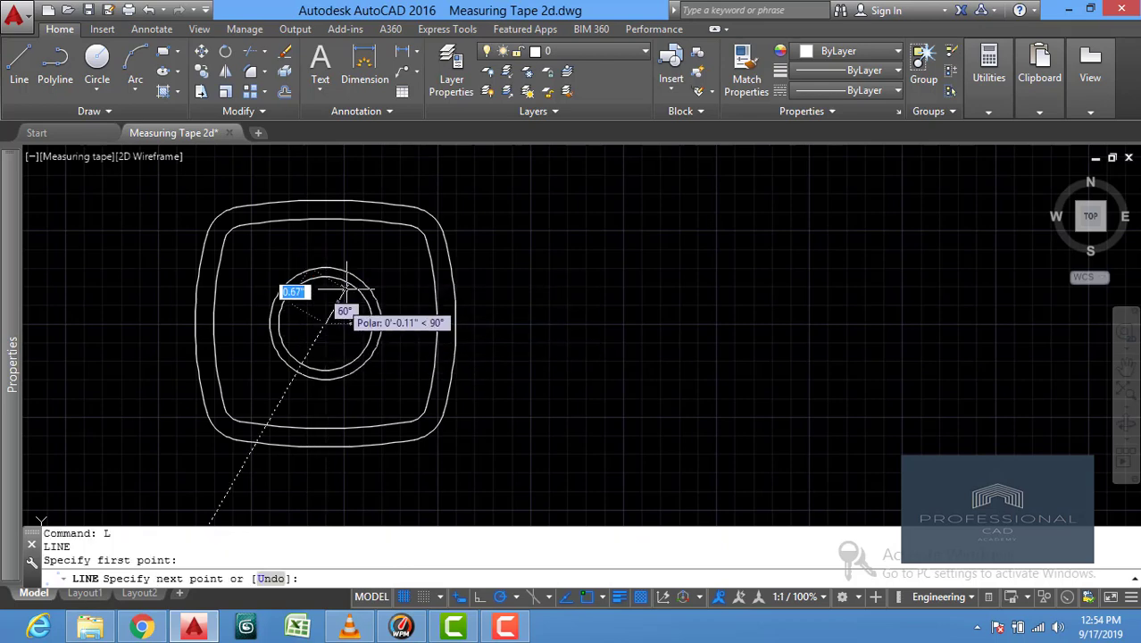
{"action": "left_click", "coordinate": [370, 252]}
{"action": "key", "text": "Return"}
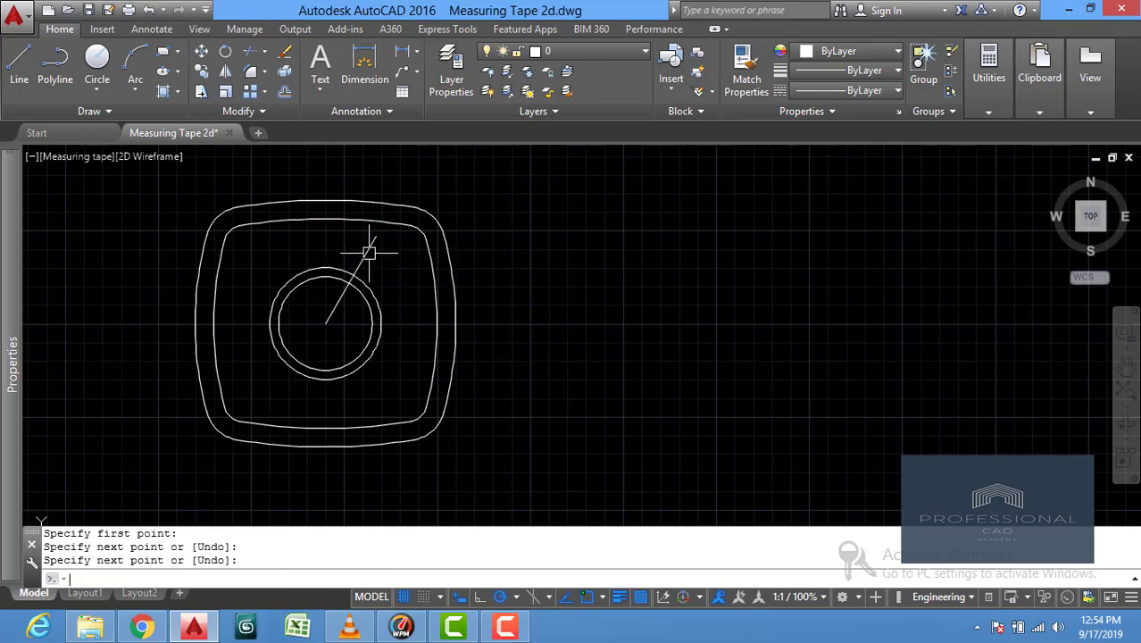
Extend the diagonal line to the opposite side of the outer circle and trim its upper end at that circle.
{"action": "type", "text": "ex"}
{"action": "key", "text": "Escape"}
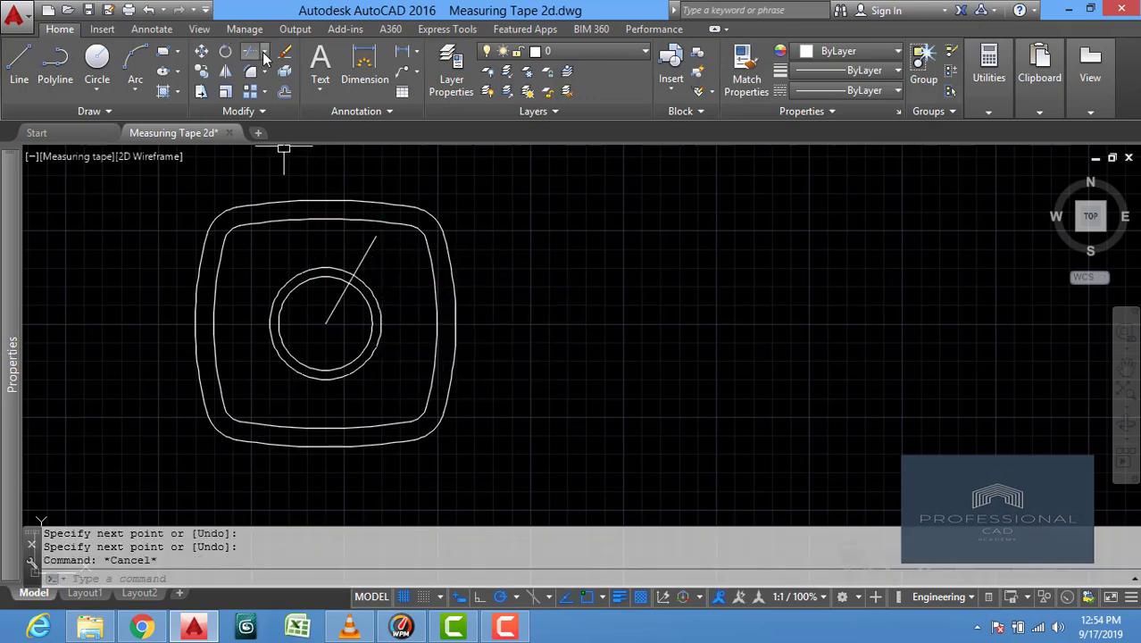
{"action": "left_click", "coordinate": [279, 118]}
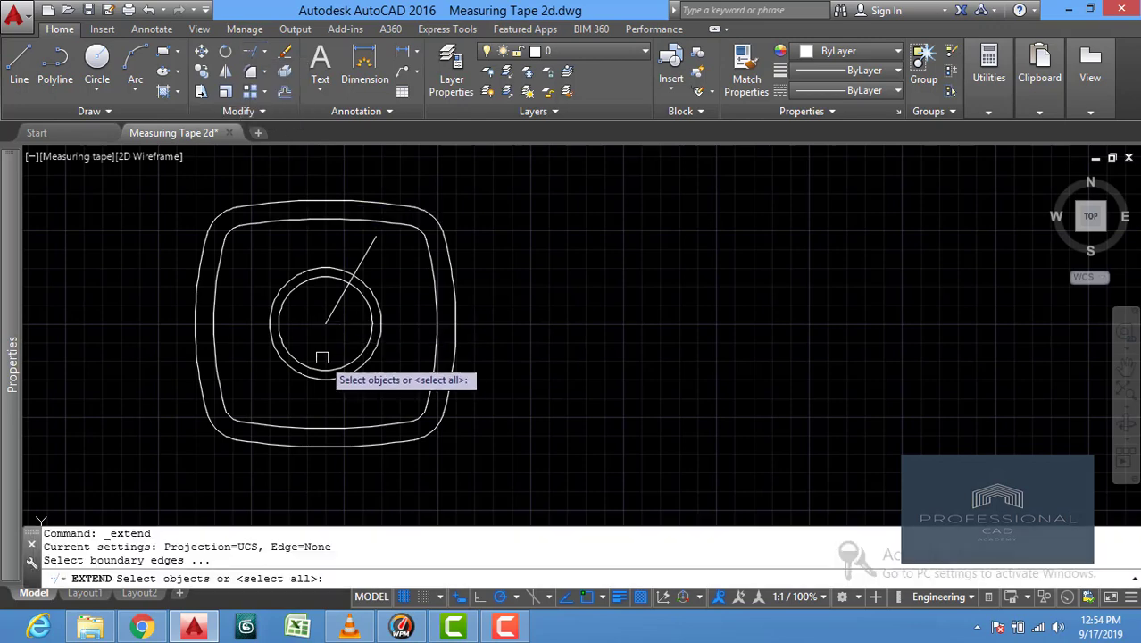
{"action": "key", "text": "Return"}
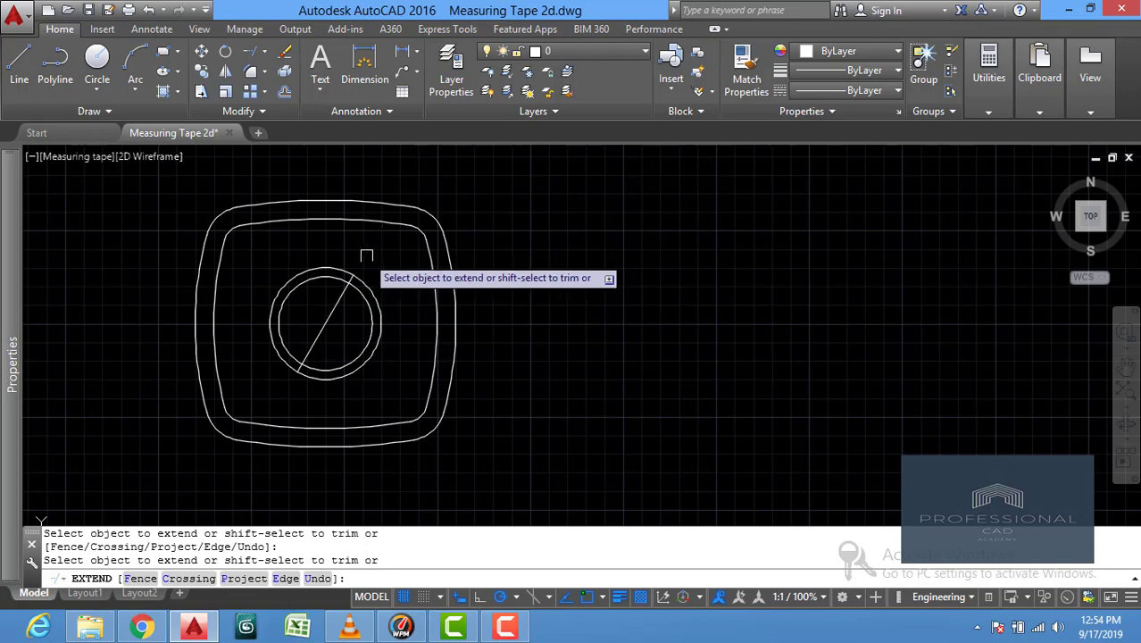
{"action": "key", "text": "Escape"}
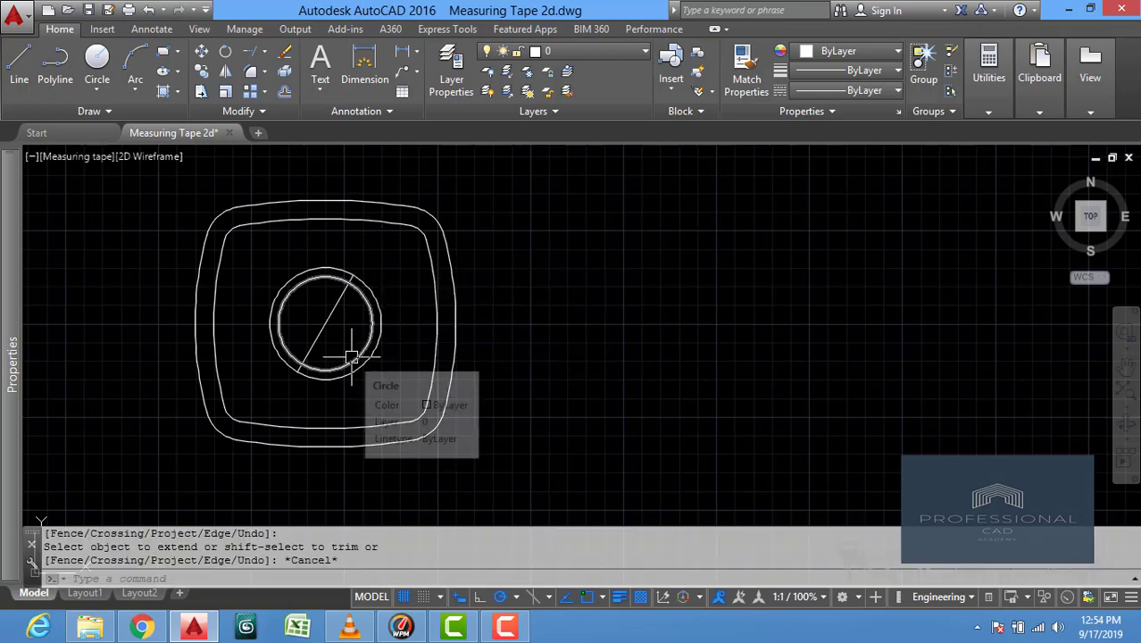
Offset the diagonal line 0.5" to both sides.
{"action": "left_click", "coordinate": [285, 94]}
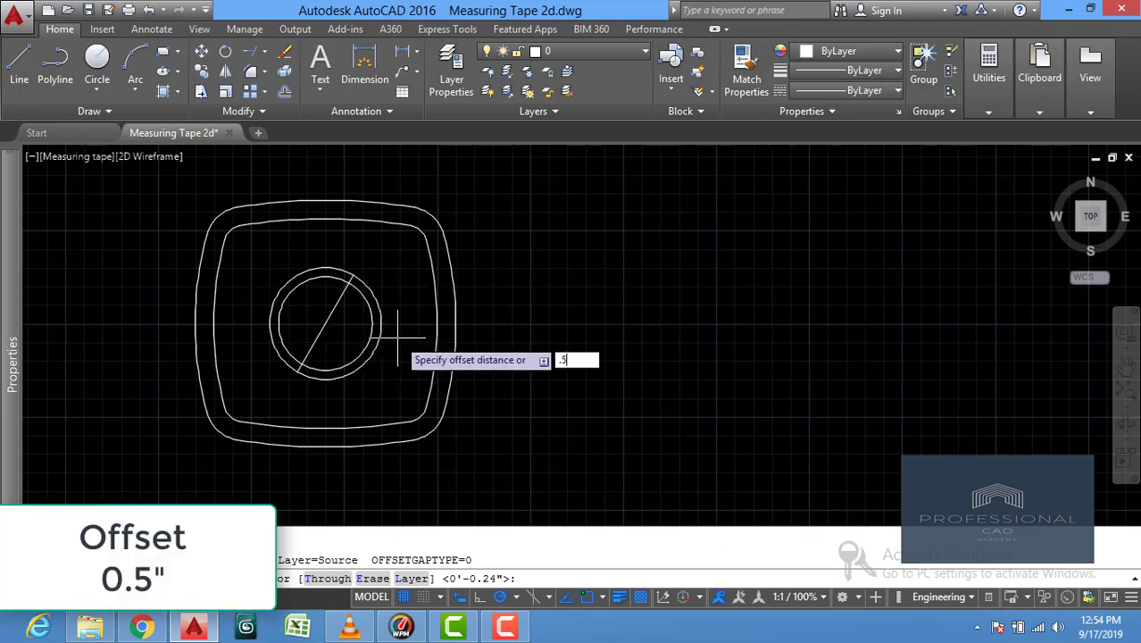
{"action": "type", "text": ".5\""}
{"action": "key", "text": "Return"}
{"action": "left_click", "coordinate": [334, 308]}
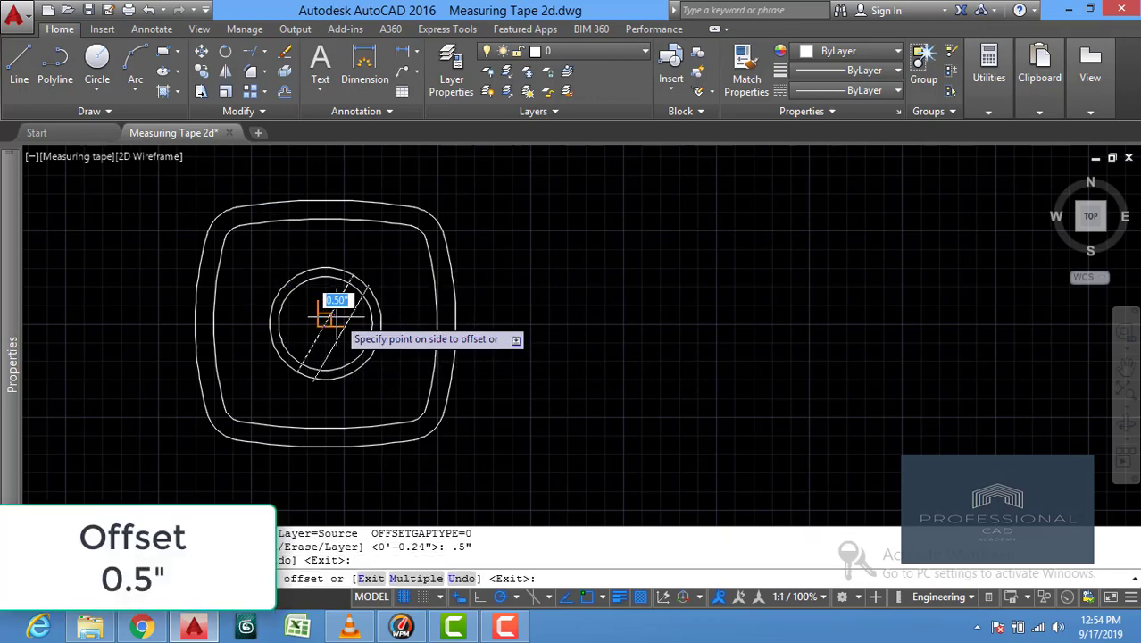
{"action": "left_click", "coordinate": [381, 370]}
{"action": "left_click", "coordinate": [329, 320]}
{"action": "left_click", "coordinate": [228, 242]}
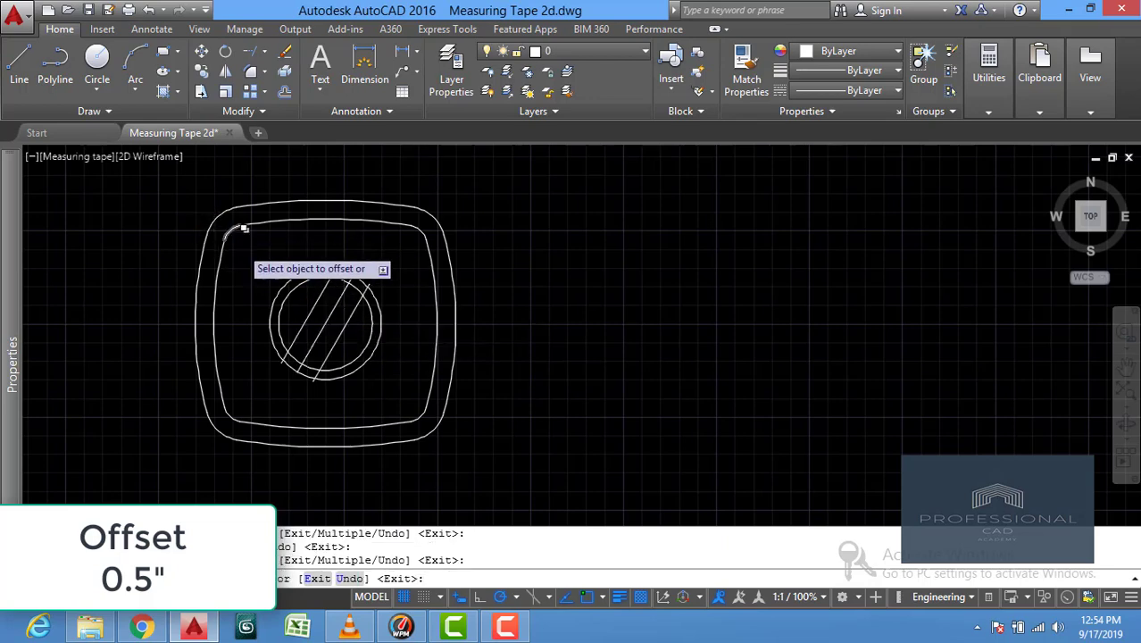
{"action": "key", "text": "Escape"}
Stretch the upper ends of the two outer diagonal lines inward, closer to the middle line, so the pair tapers upward.
{"action": "scroll", "coordinate": [362, 315], "scroll_direction": "up", "scroll_amount": 2}
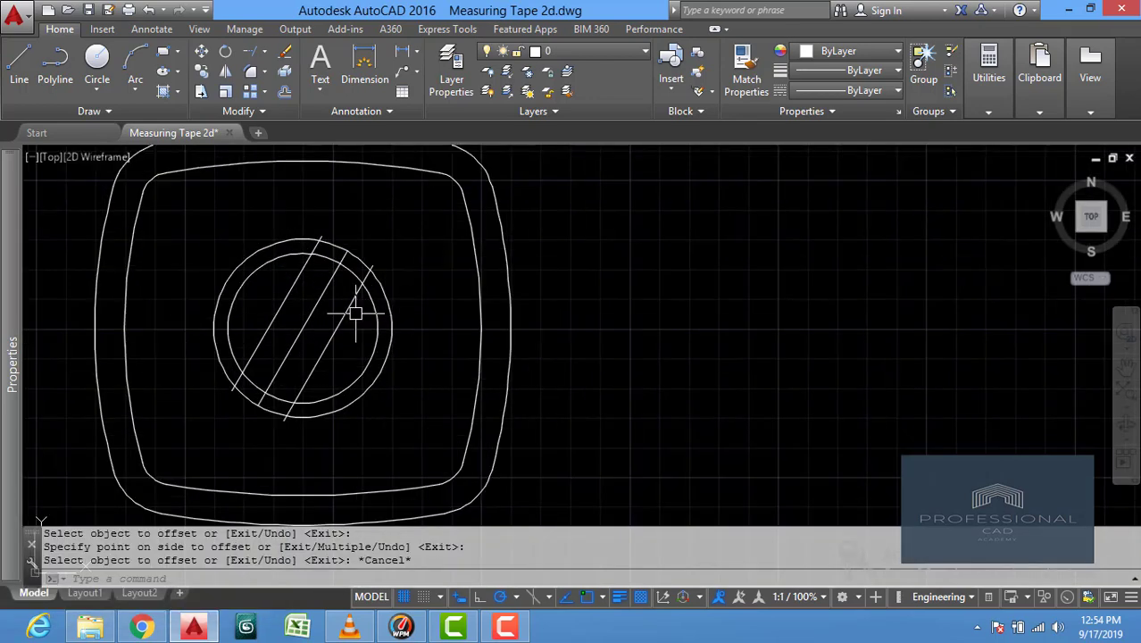
{"action": "scroll", "coordinate": [355, 312], "scroll_direction": "down", "scroll_amount": 2}
{"action": "left_click", "coordinate": [348, 313]}
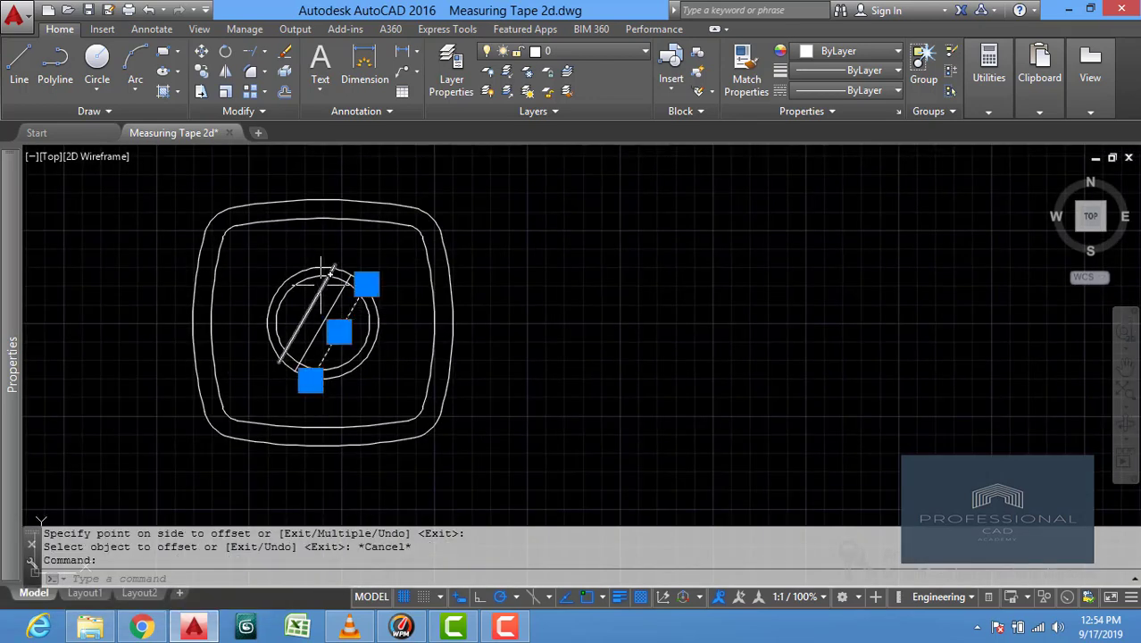
{"action": "left_click", "coordinate": [321, 286]}
{"action": "left_click", "coordinate": [335, 266]}
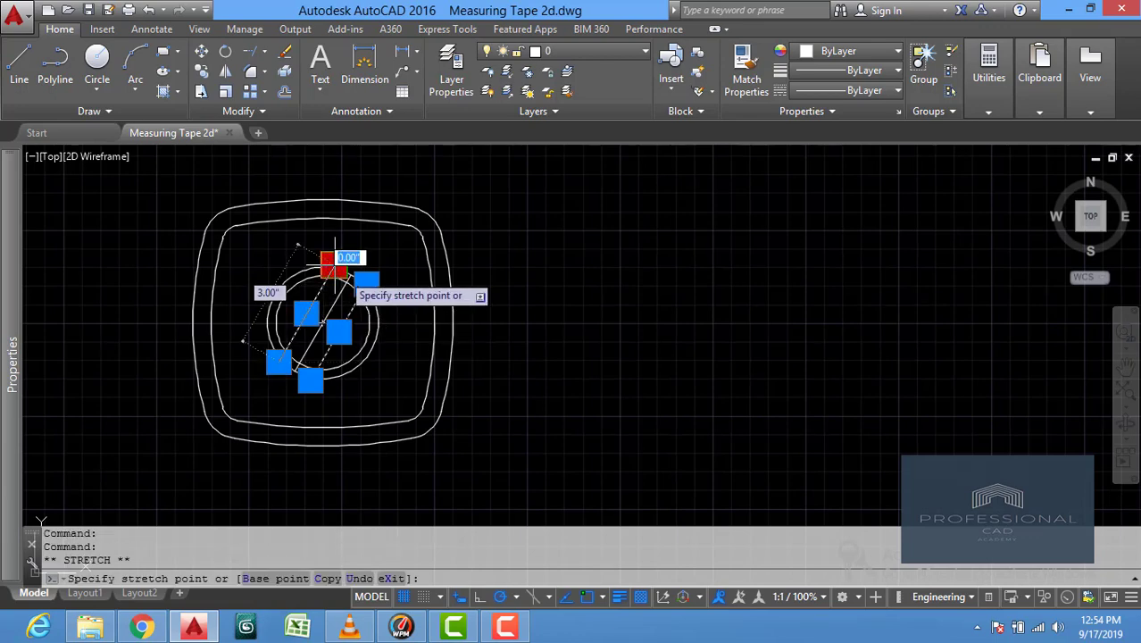
{"action": "scroll", "coordinate": [336, 265], "scroll_direction": "up", "scroll_amount": 4}
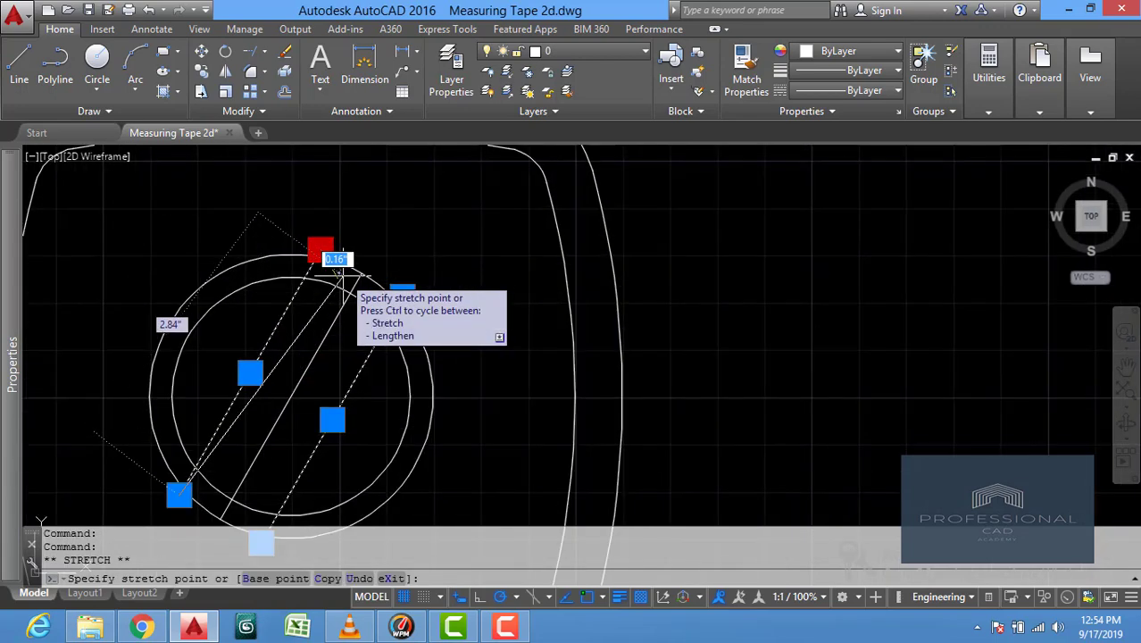
{"action": "left_click", "coordinate": [332, 270]}
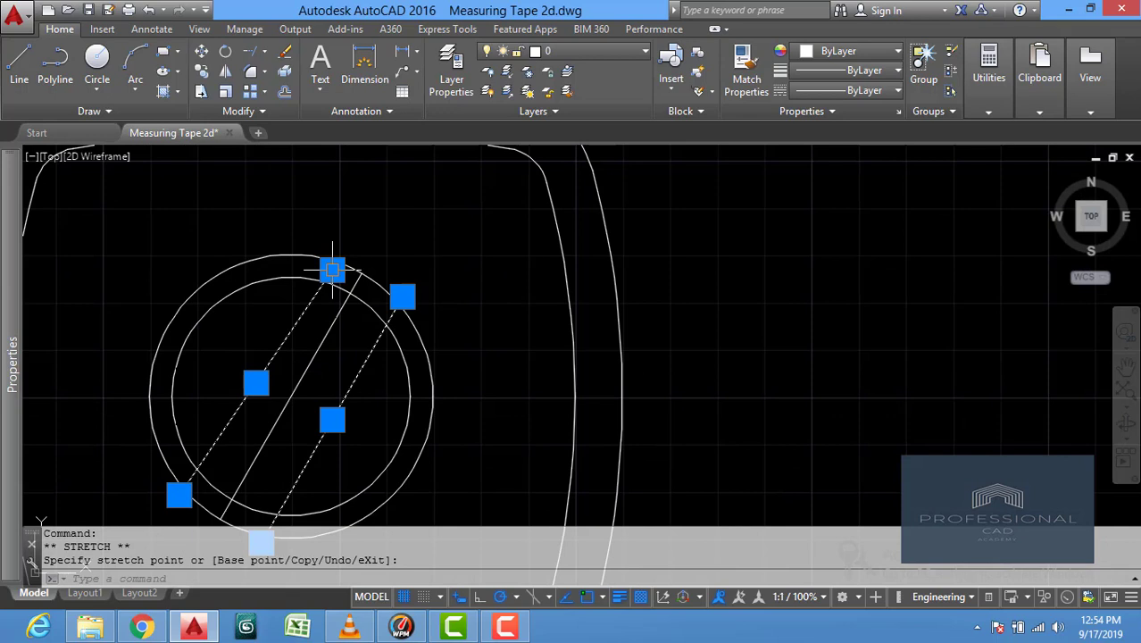
{"action": "left_click", "coordinate": [402, 298]}
{"action": "left_click", "coordinate": [403, 296]}
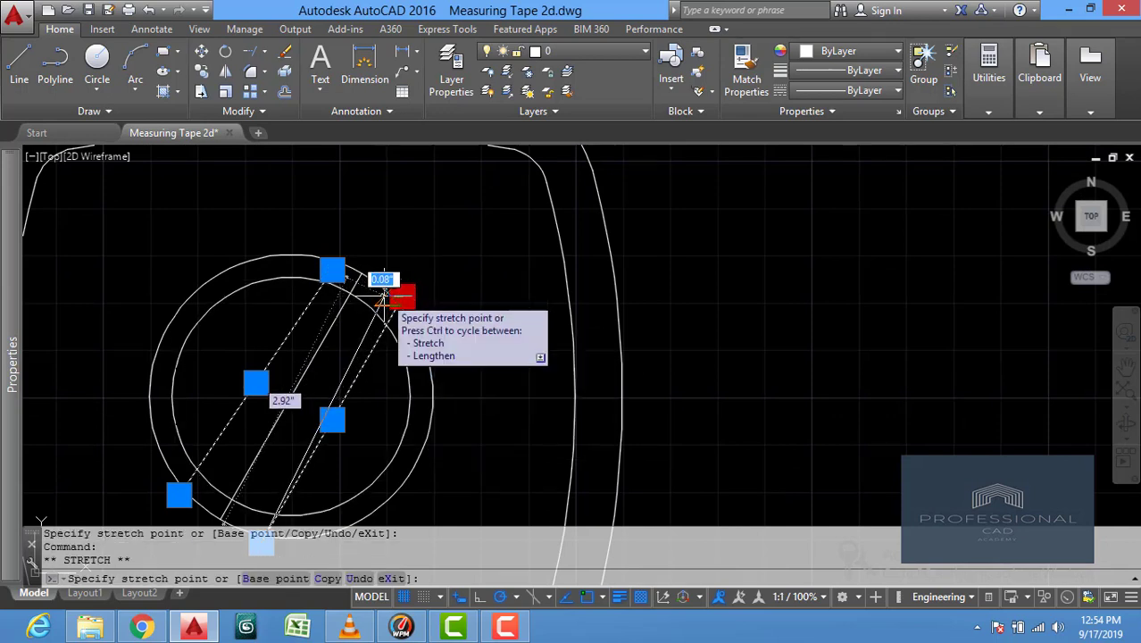
{"action": "left_click", "coordinate": [388, 293]}
{"action": "key", "text": "Escape"}
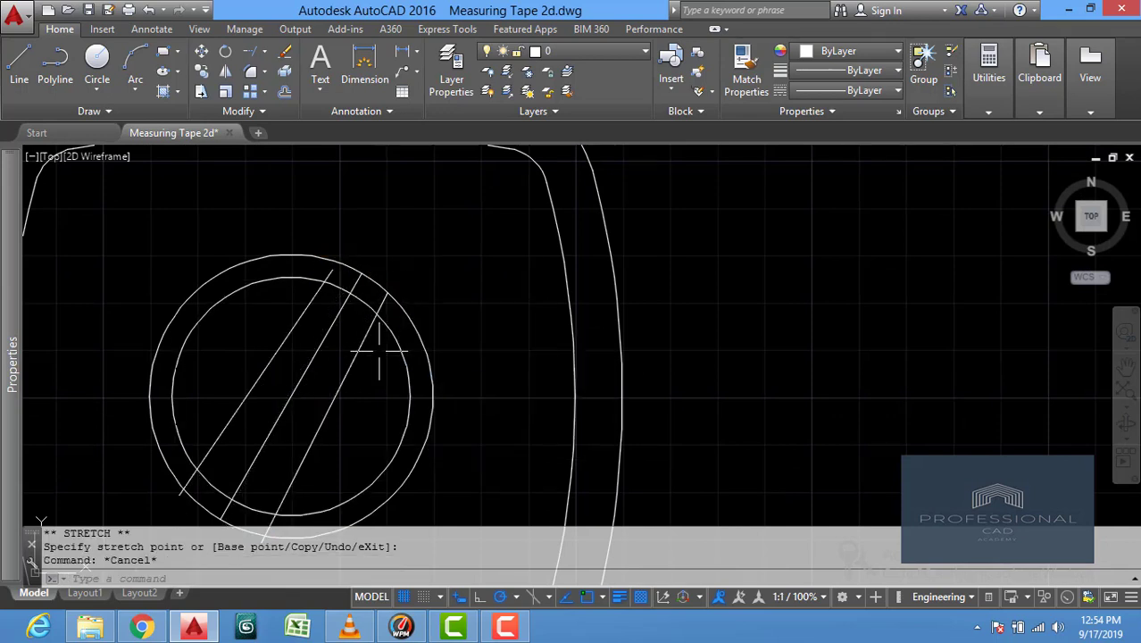
{"action": "type", "text": "tr"}
{"action": "key", "text": "Return"}
{"action": "key", "text": "Return"}
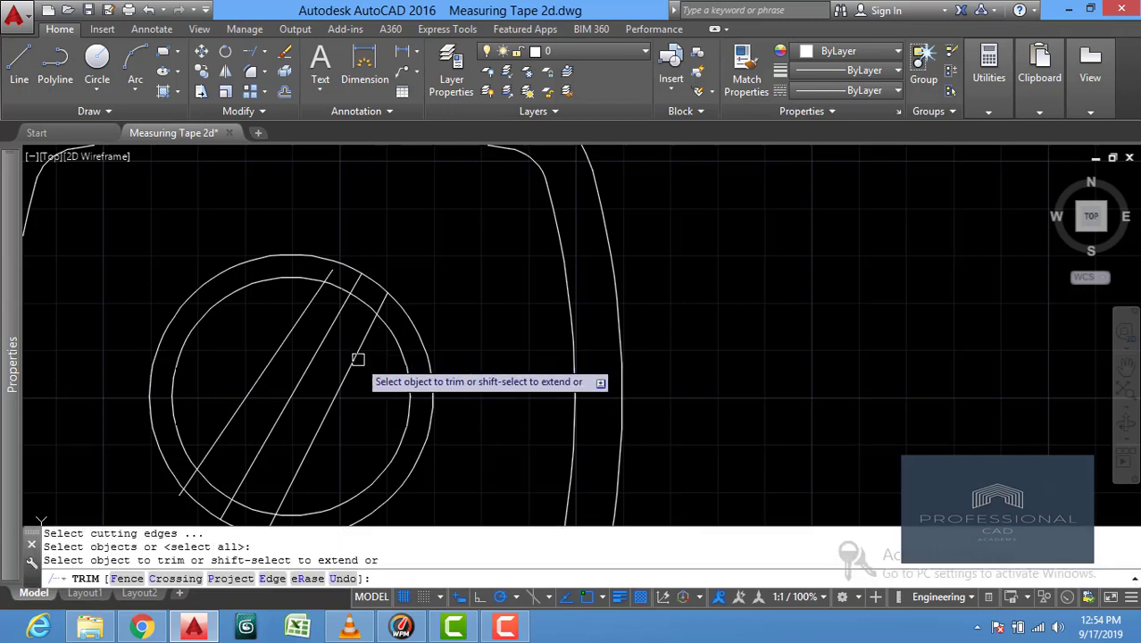
{"action": "key", "text": "Escape"}
Erase the middle diagonal line crossing the circles.
{"action": "left_click", "coordinate": [316, 350]}
{"action": "key", "text": "Delete"}
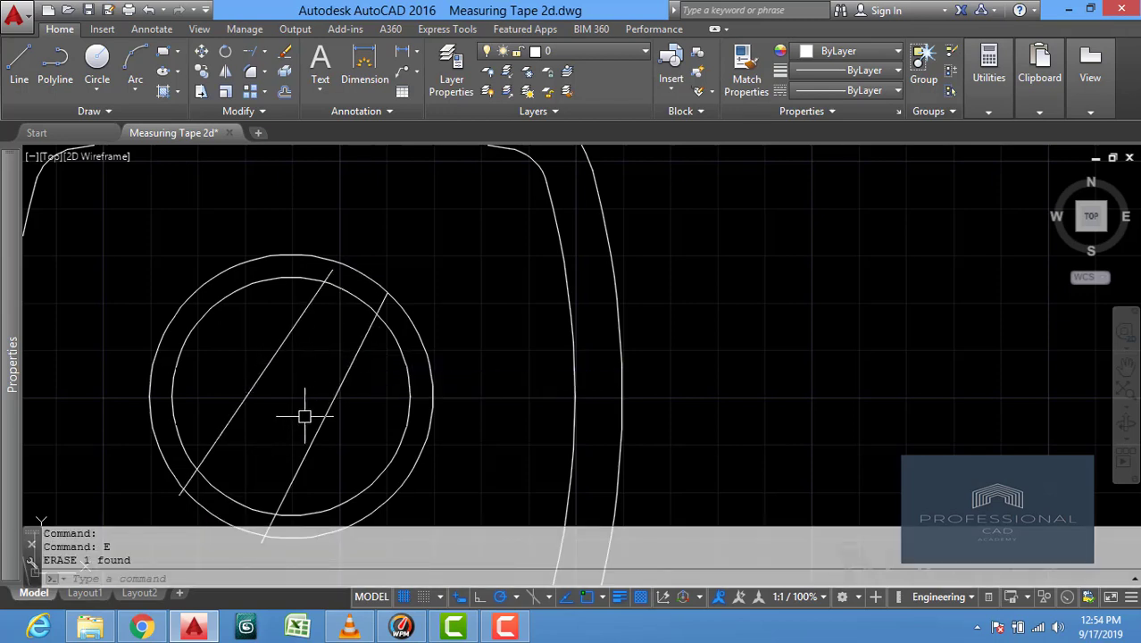
Trim the upper ends of the two diagonal lines back to the inner circle.
{"action": "left_click", "coordinate": [264, 54]}
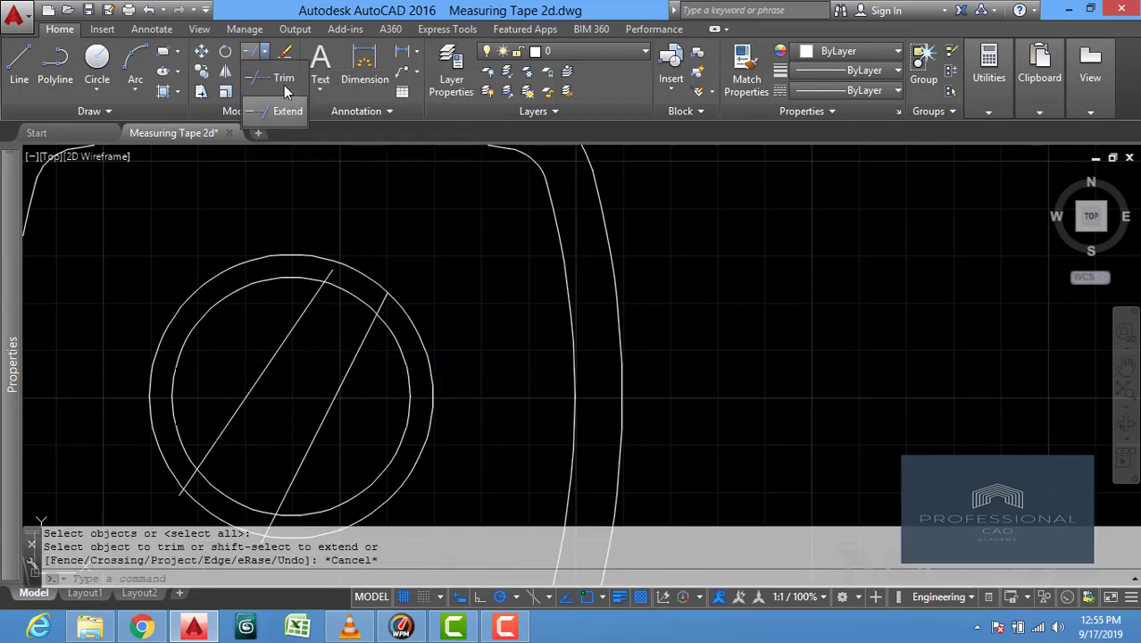
{"action": "left_click", "coordinate": [283, 81]}
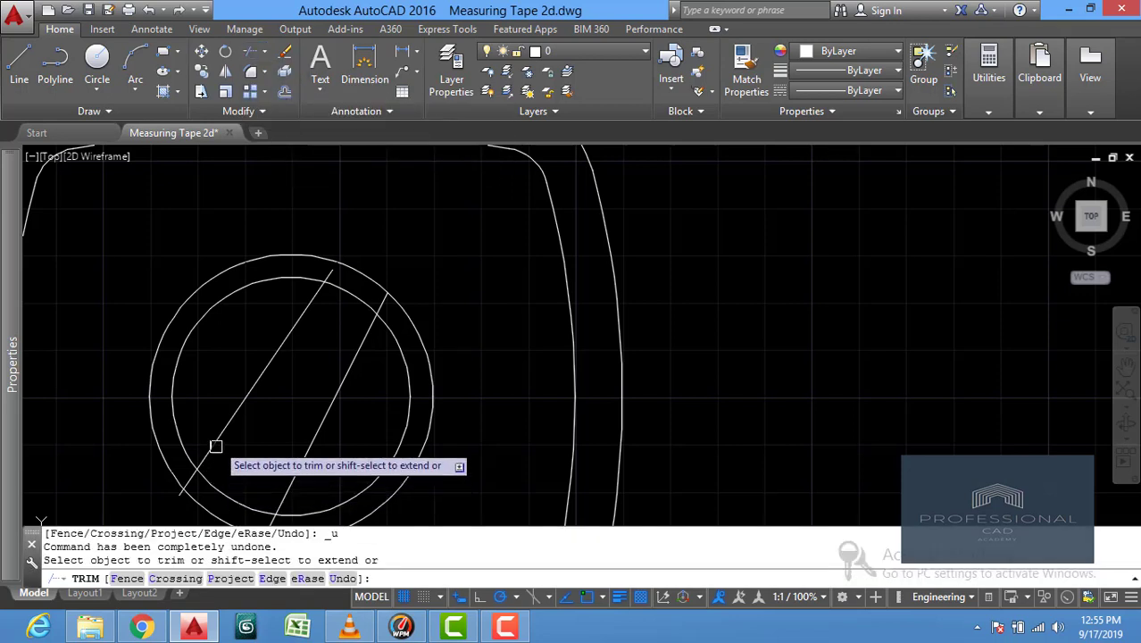
{"action": "left_click", "coordinate": [331, 270]}
{"action": "left_click", "coordinate": [385, 298]}
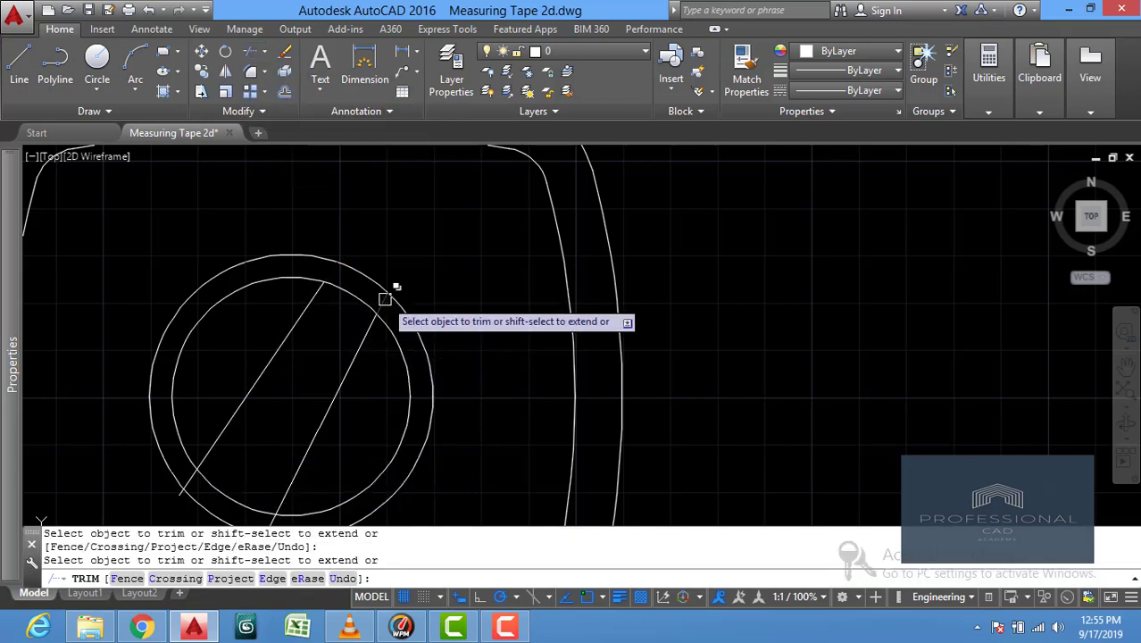
{"action": "left_click", "coordinate": [384, 299]}
Trim away the lower portions of both circles between the two diagonal lines.
{"action": "left_click", "coordinate": [367, 303]}
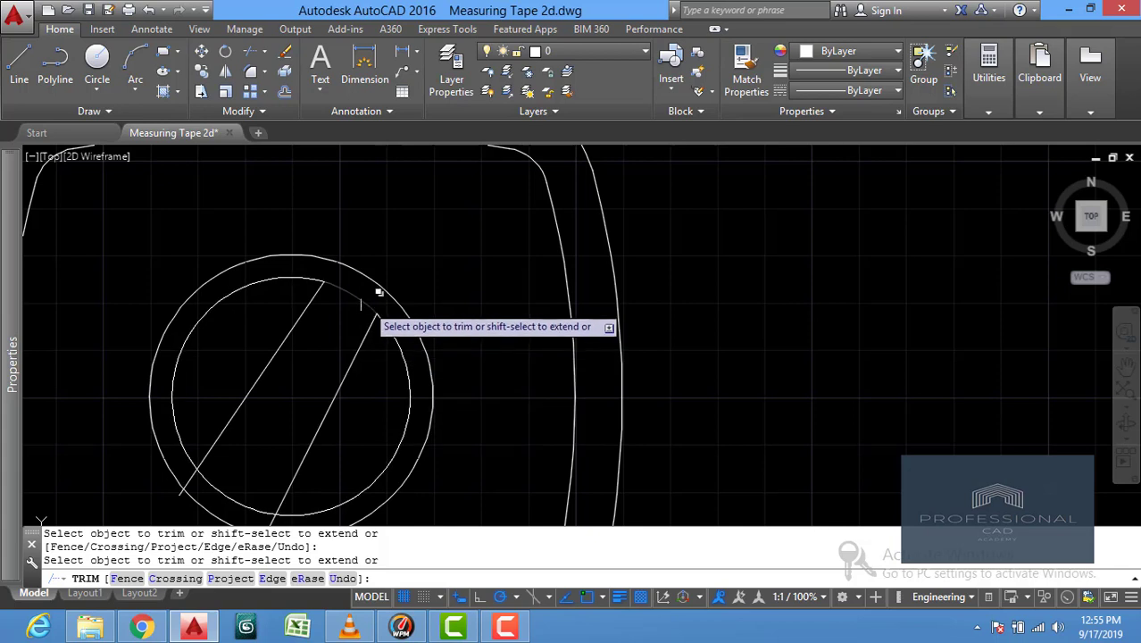
{"action": "left_click", "coordinate": [365, 303]}
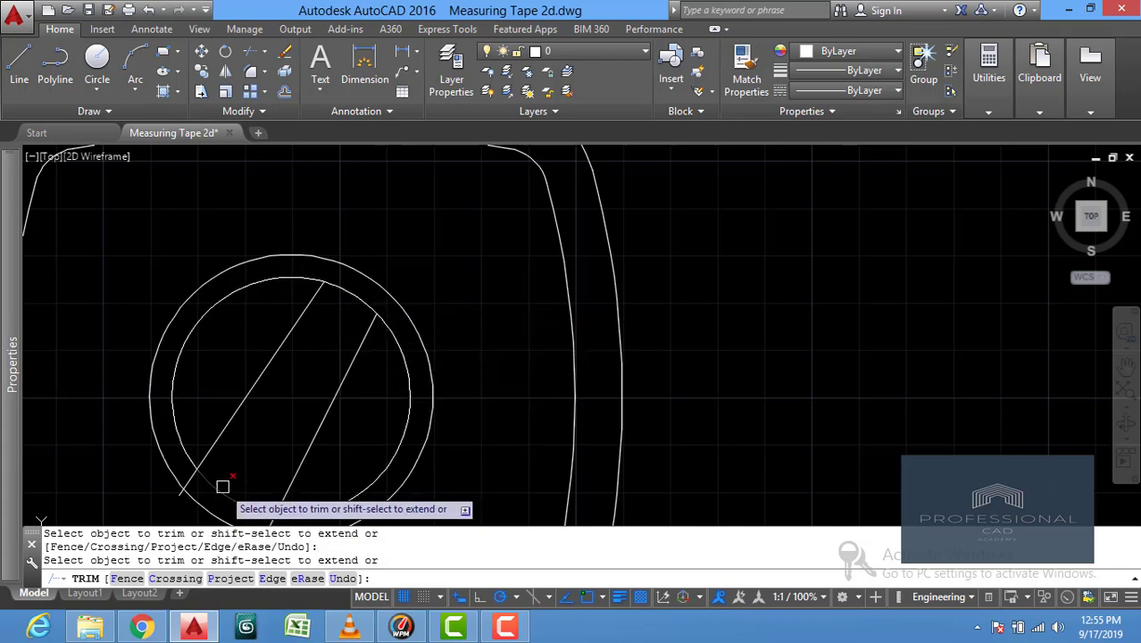
{"action": "scroll", "coordinate": [258, 462], "scroll_direction": "down", "scroll_amount": 1}
{"action": "scroll", "coordinate": [250, 424], "scroll_direction": "up", "scroll_amount": 1}
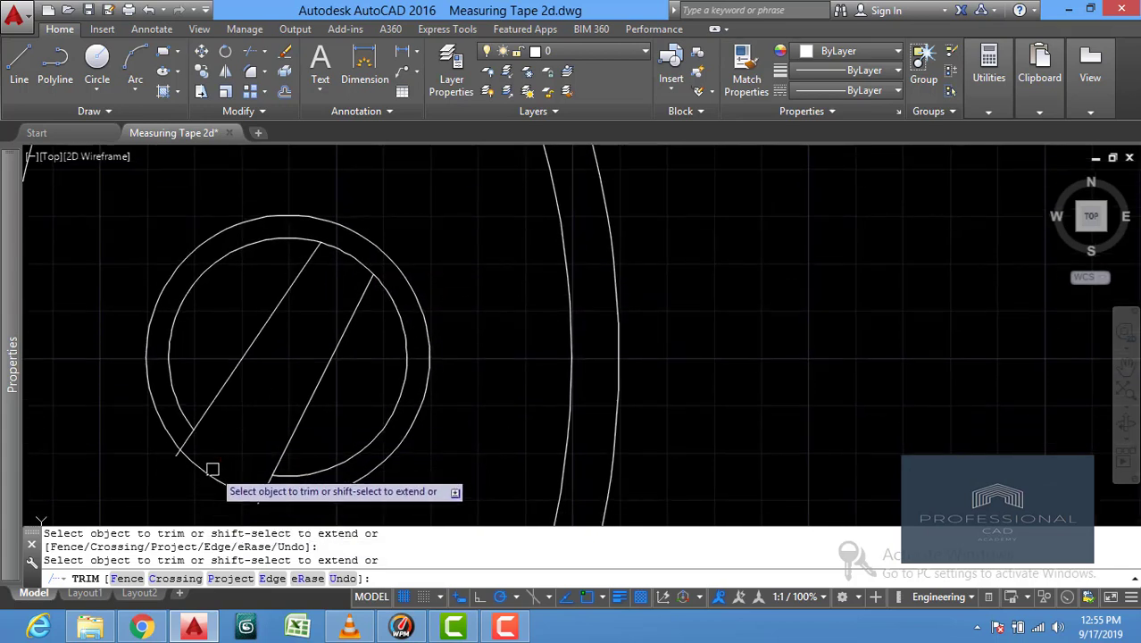
{"action": "key", "text": "Escape"}
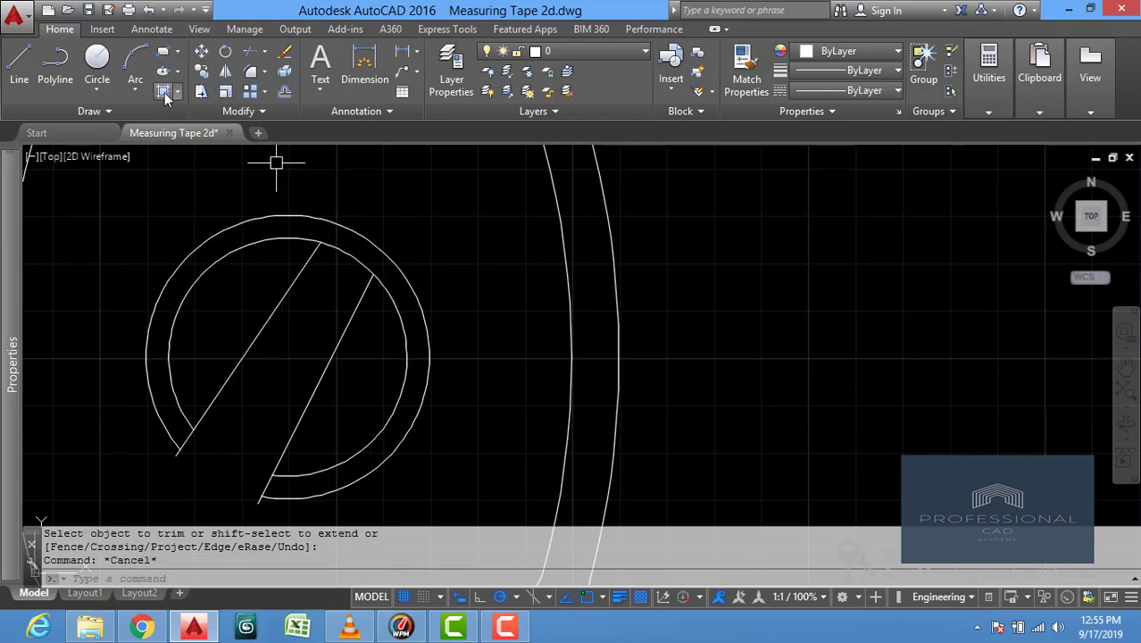
{"action": "type", "text": "a"}
{"action": "key", "text": "Return"}
{"action": "key", "text": "Escape"}
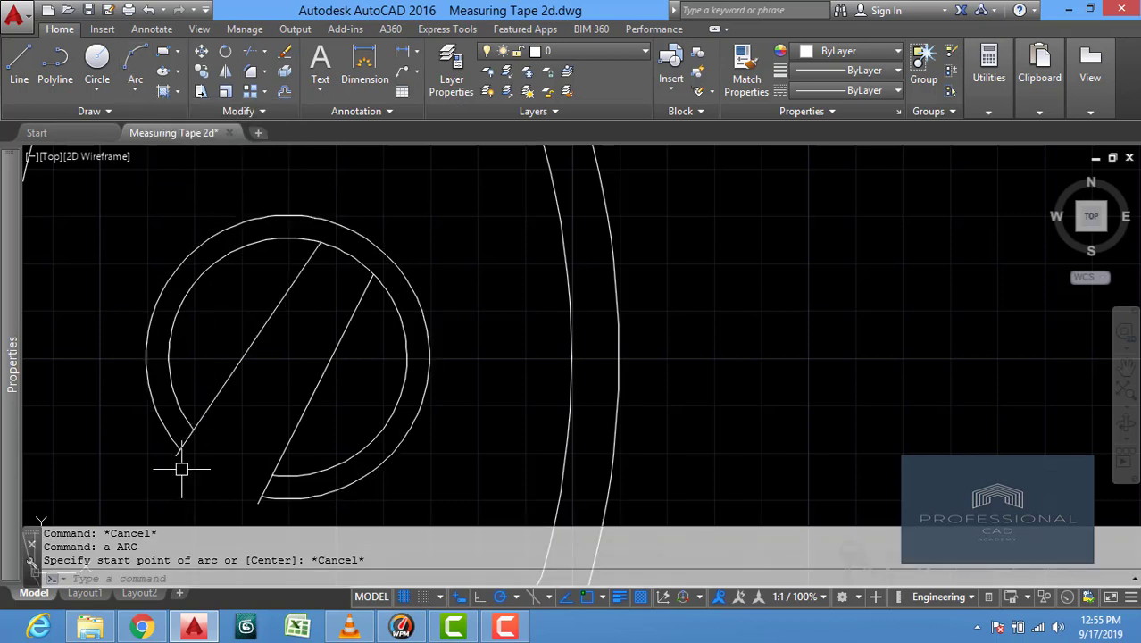
Draw an outward-bulging arc joining the lower ends of the two diagonal lines, using the End option.
{"action": "left_click", "coordinate": [137, 60]}
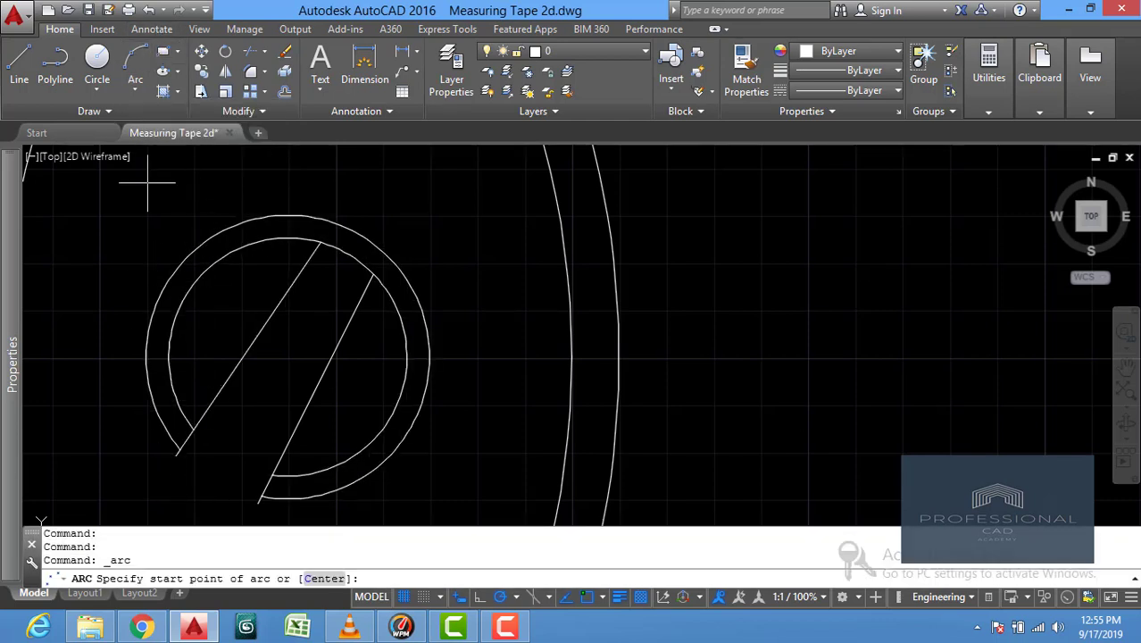
{"action": "left_click", "coordinate": [176, 456]}
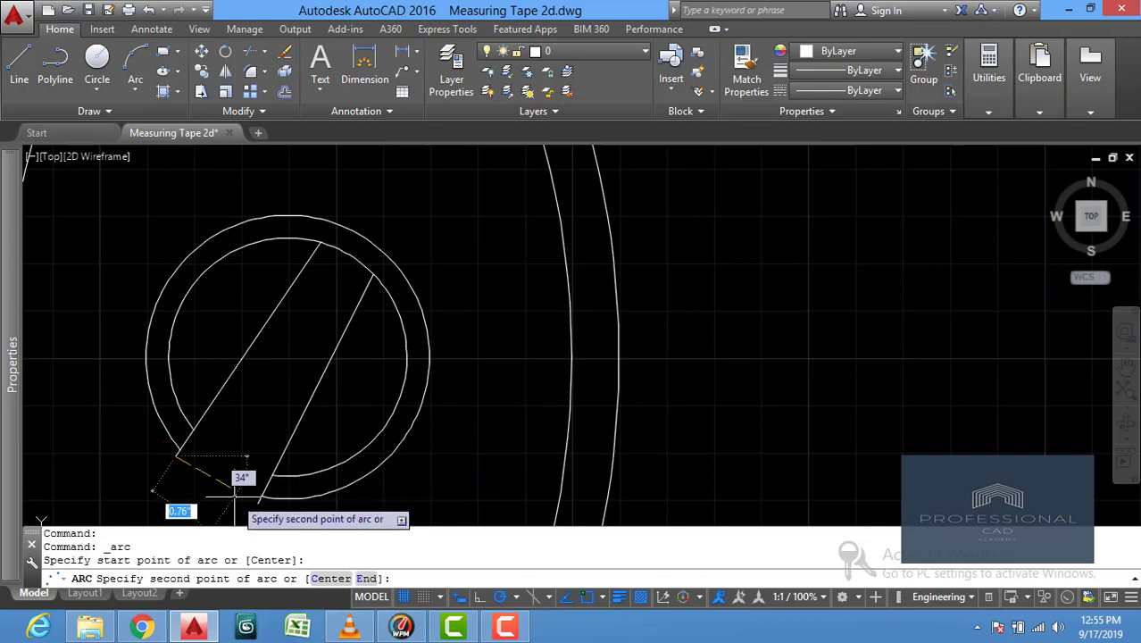
{"action": "type", "text": "e"}
{"action": "key", "text": "Return"}
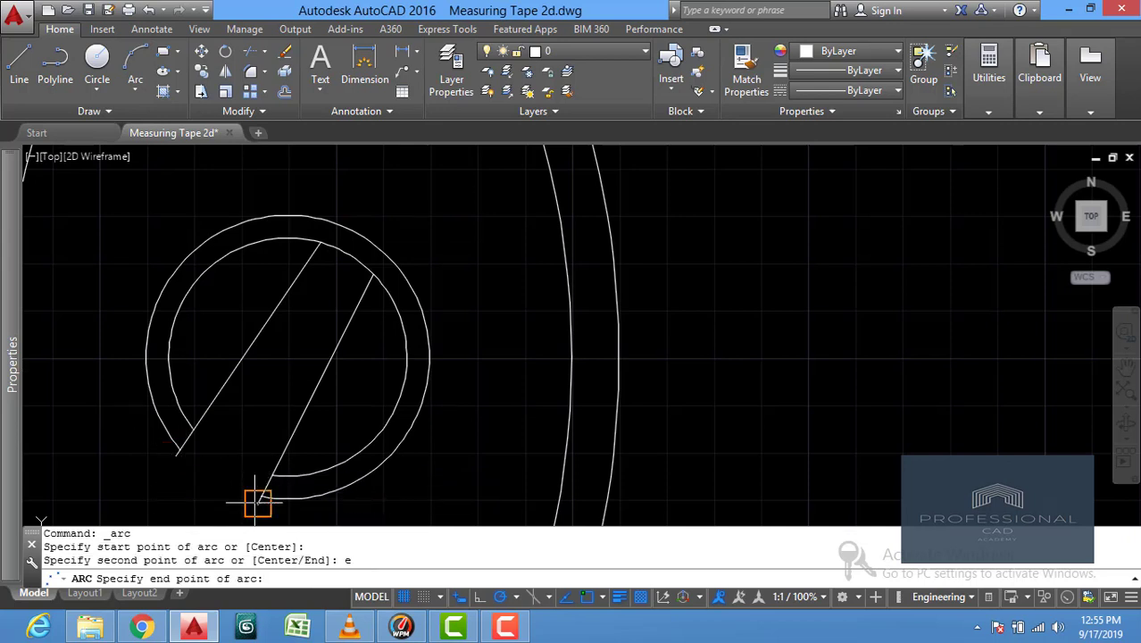
{"action": "left_click", "coordinate": [258, 503]}
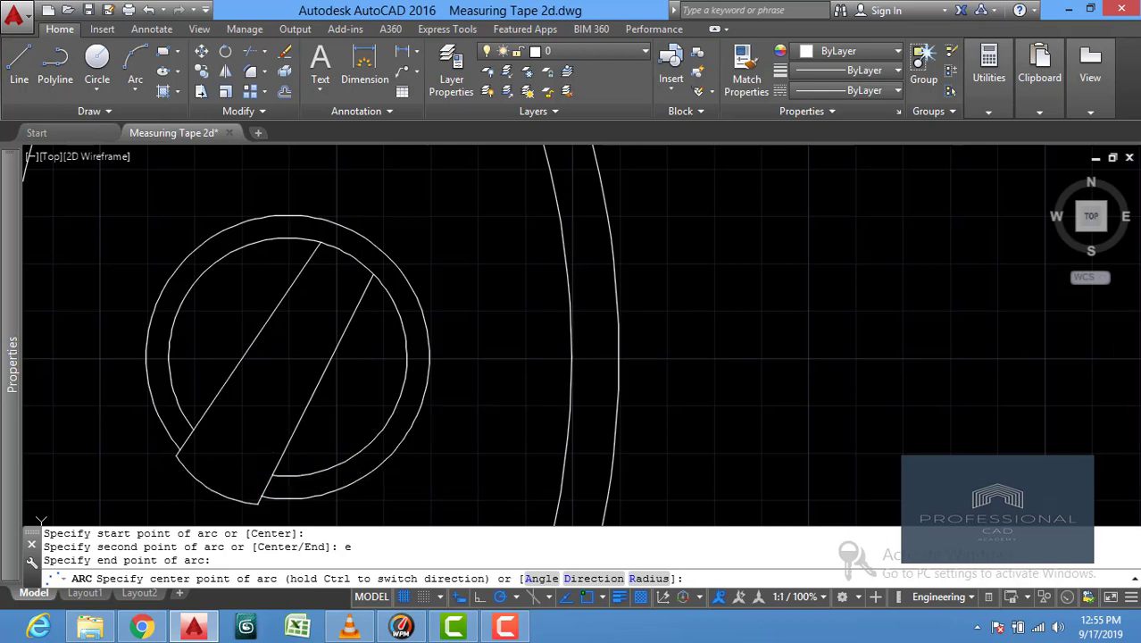
{"action": "left_click", "coordinate": [266, 397]}
{"action": "key", "text": "Escape"}
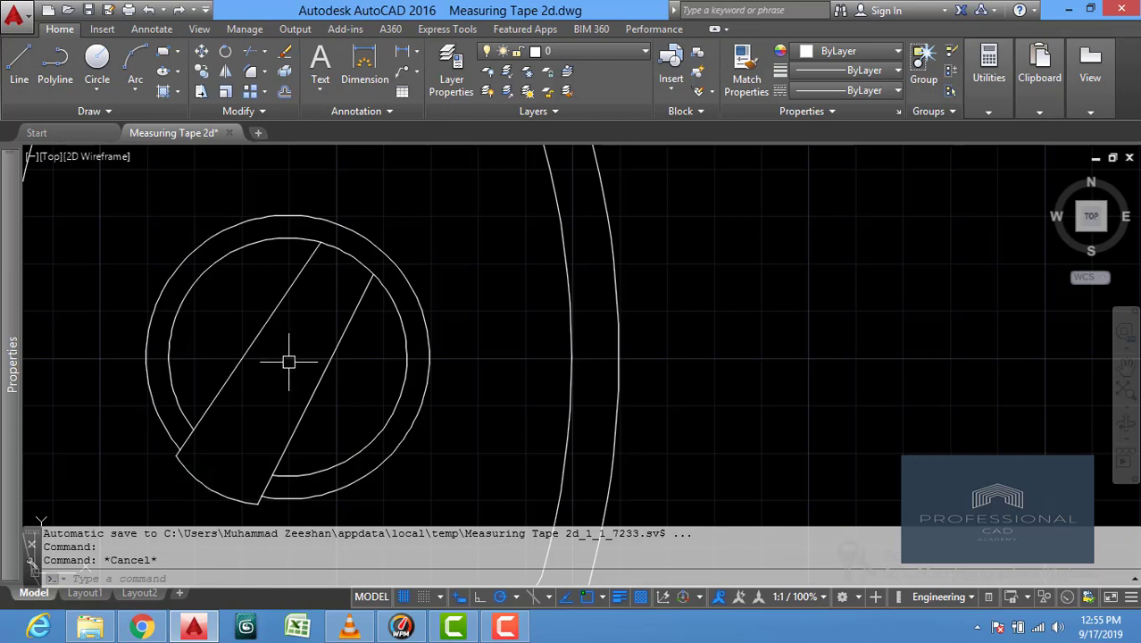
Offset both diagonal lines and the lower closing arc 0.01' toward the inside of the tapered strip.
{"action": "type", "text": "o"}
{"action": "key", "text": "Return"}
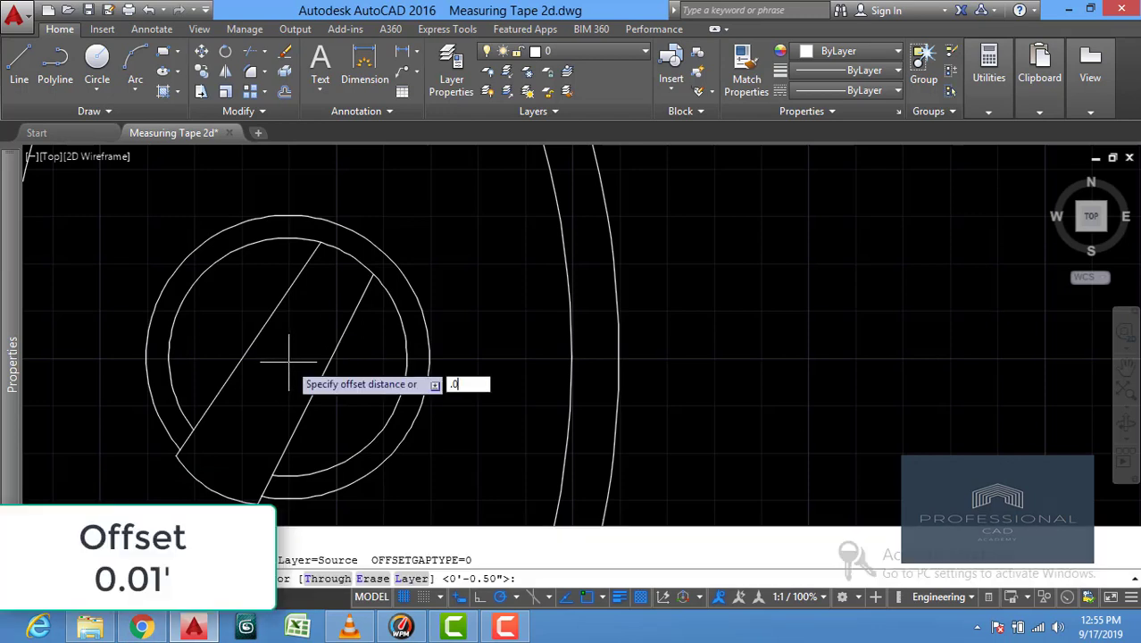
{"action": "type", "text": ".01'"}
{"action": "key", "text": "Return"}
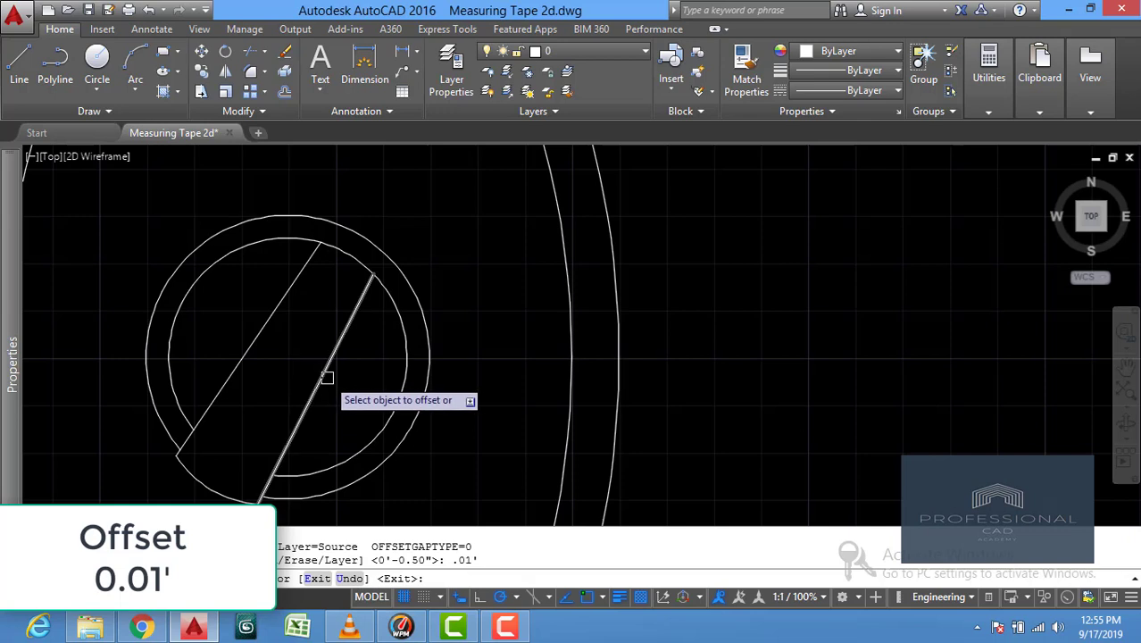
{"action": "left_click", "coordinate": [326, 374]}
{"action": "left_click", "coordinate": [263, 375]}
{"action": "left_click", "coordinate": [263, 332]}
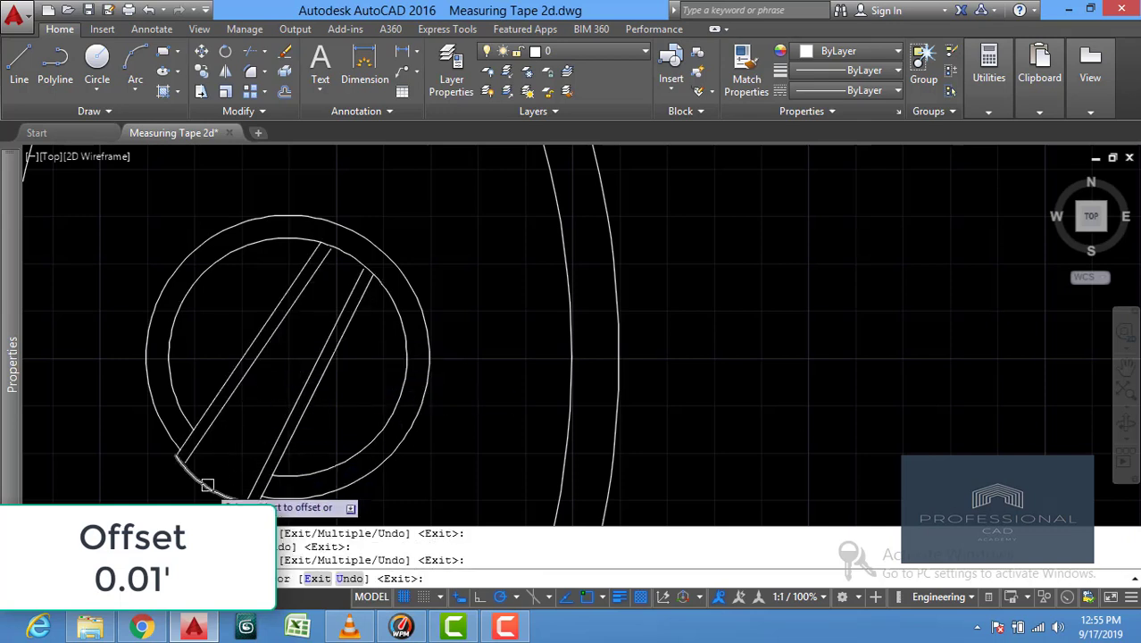
{"action": "left_click", "coordinate": [235, 429]}
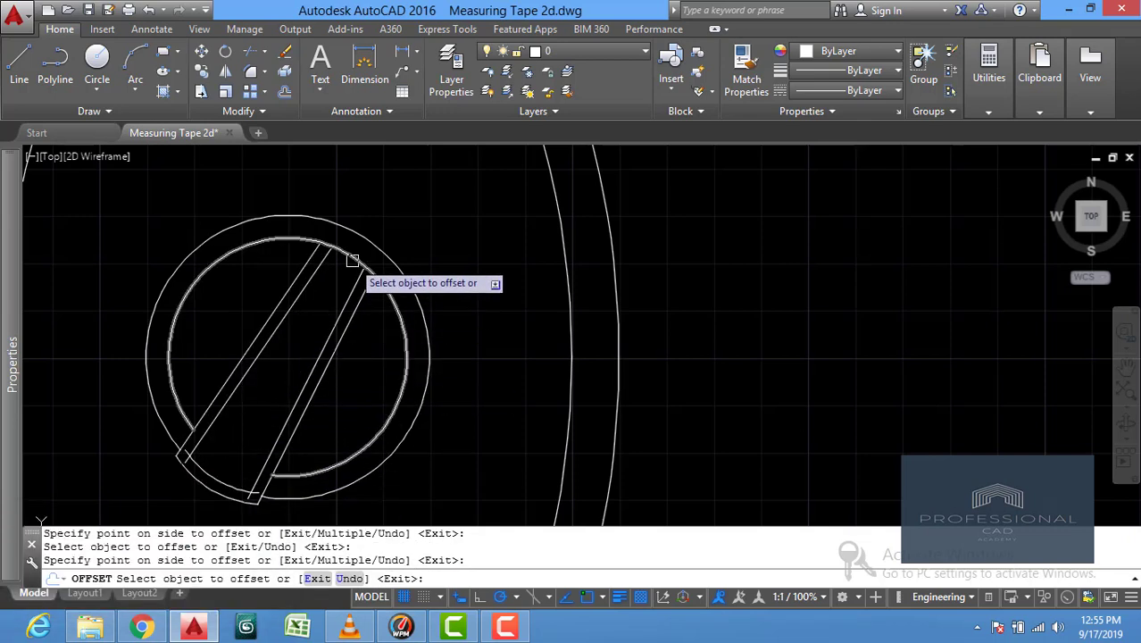
{"action": "key", "text": "Escape"}
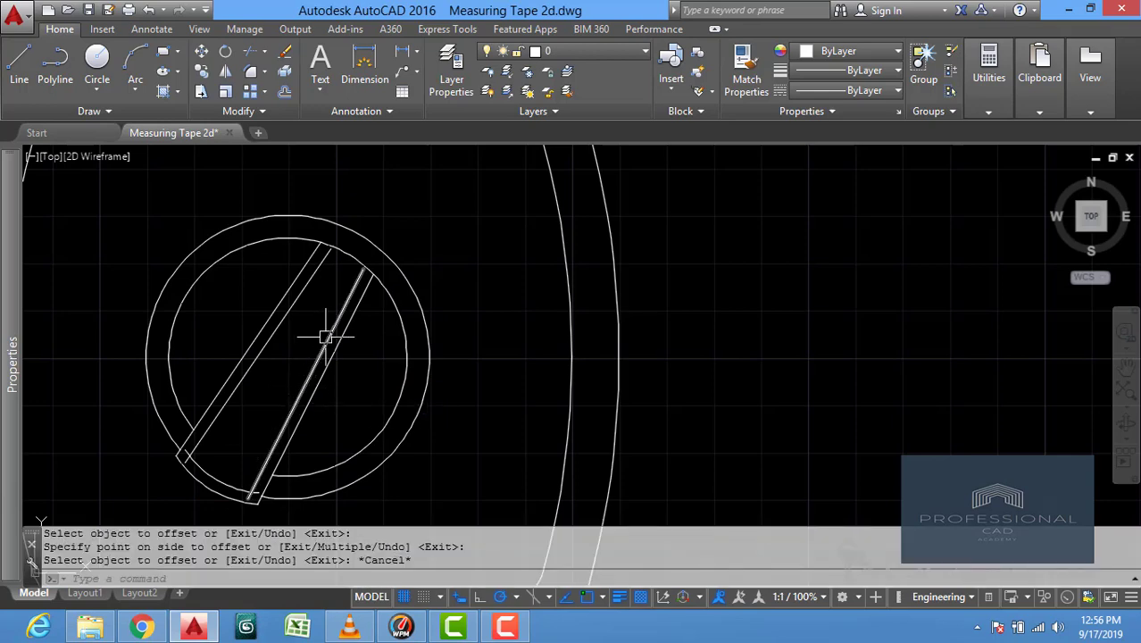
Stretch the upper ends of the two inner offset lines toward each other so they taper upward.
{"action": "left_click", "coordinate": [325, 337]}
{"action": "left_click", "coordinate": [362, 269]}
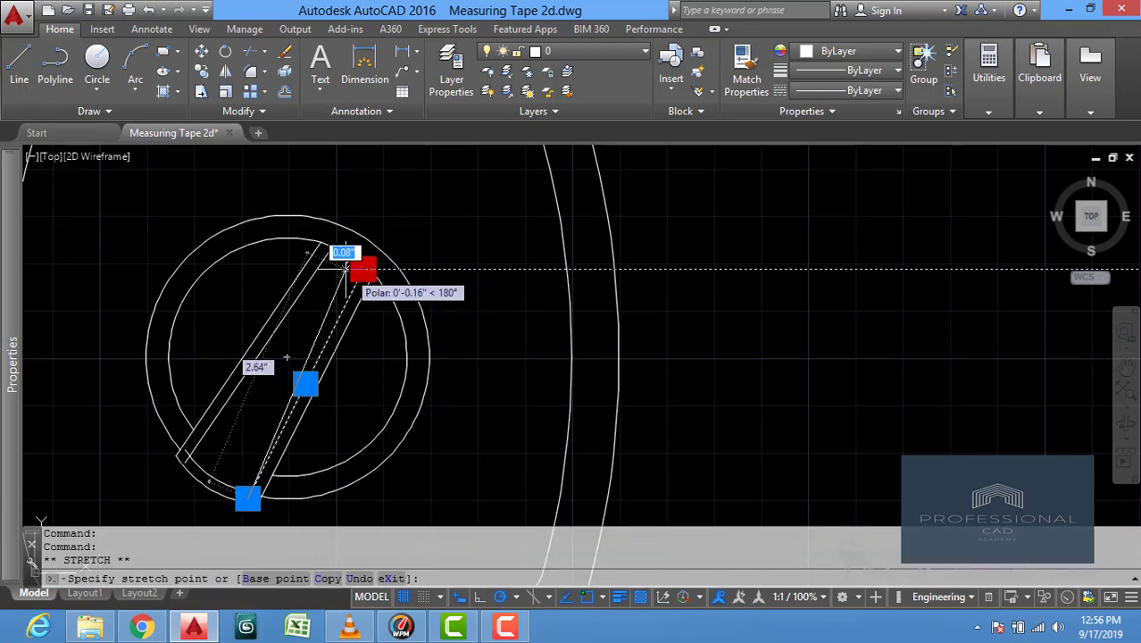
{"action": "scroll", "coordinate": [346, 267], "scroll_direction": "up", "scroll_amount": 2}
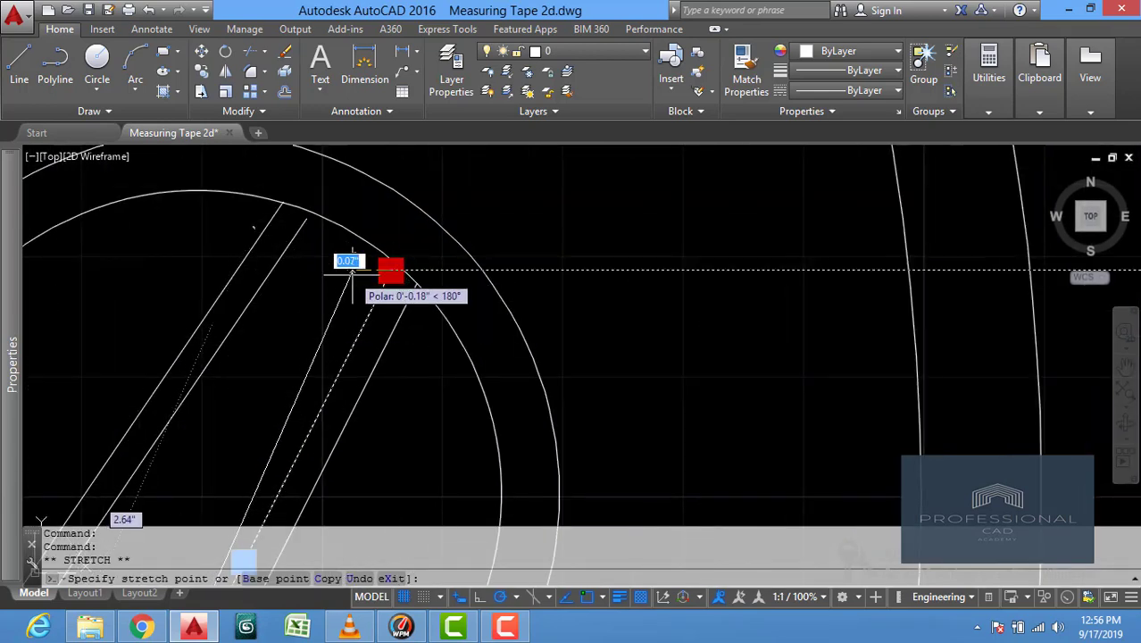
{"action": "left_click", "coordinate": [358, 267]}
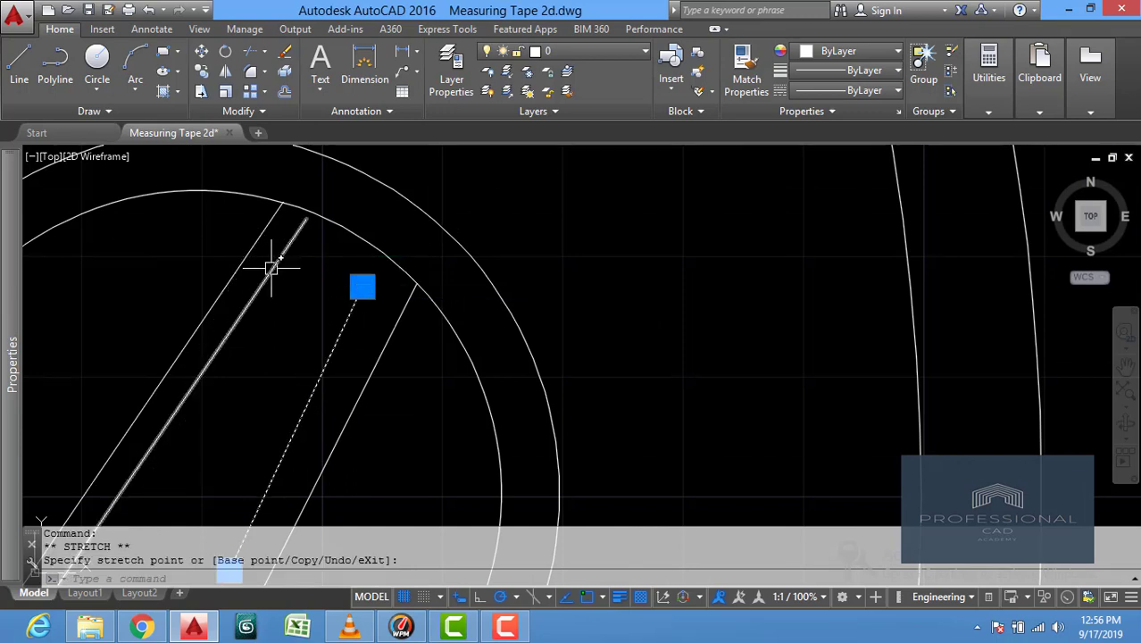
{"action": "left_click", "coordinate": [272, 263]}
{"action": "left_click", "coordinate": [306, 217]}
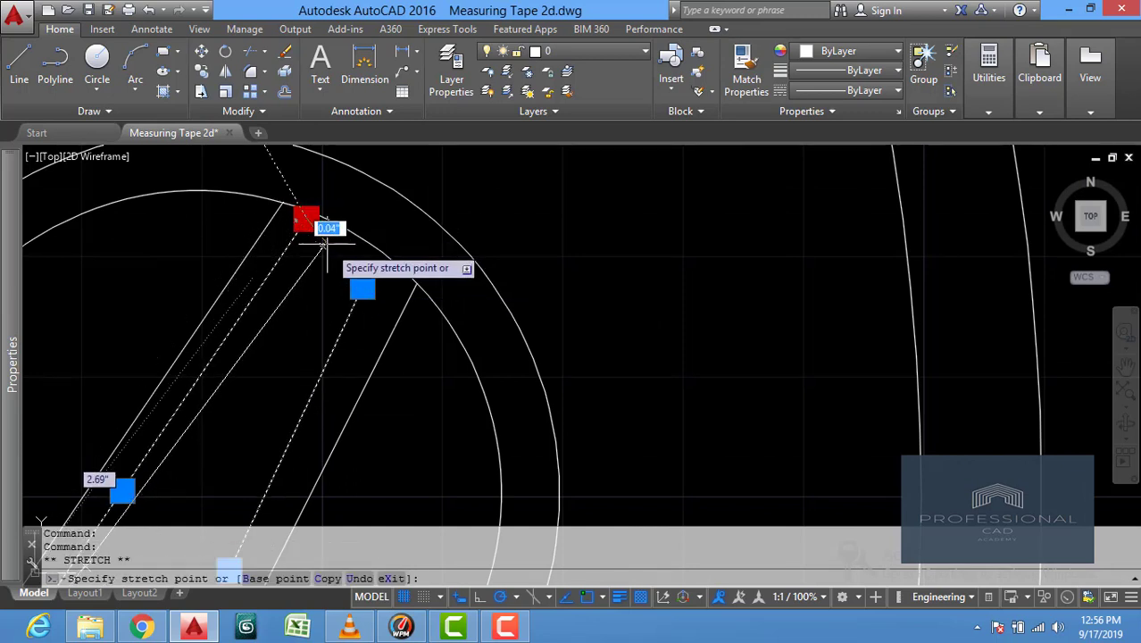
{"action": "key", "text": "Escape"}
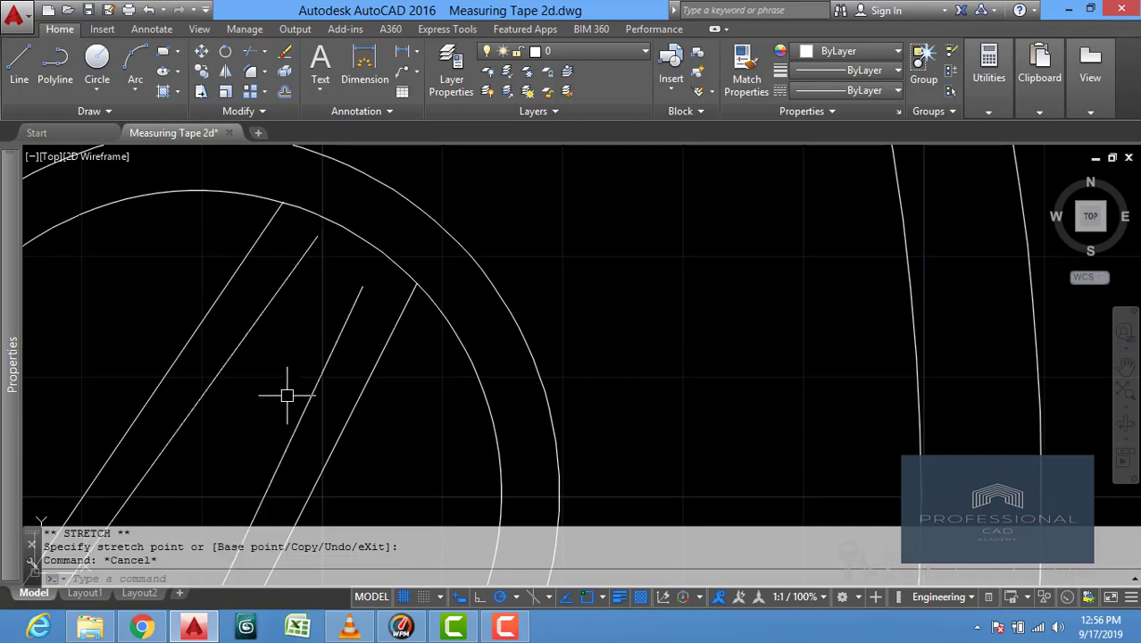
Draw a straight line across the strip between the two outer diagonal lines, just below their upper ends.
{"action": "scroll", "coordinate": [288, 393], "scroll_direction": "down", "scroll_amount": 5}
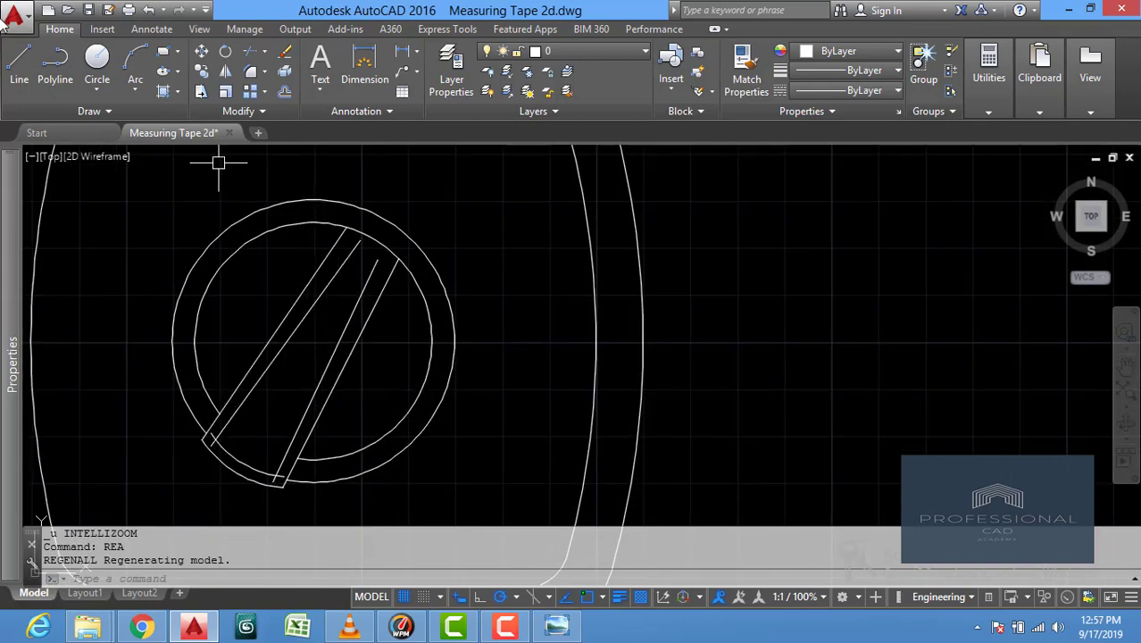
{"action": "left_click", "coordinate": [18, 62]}
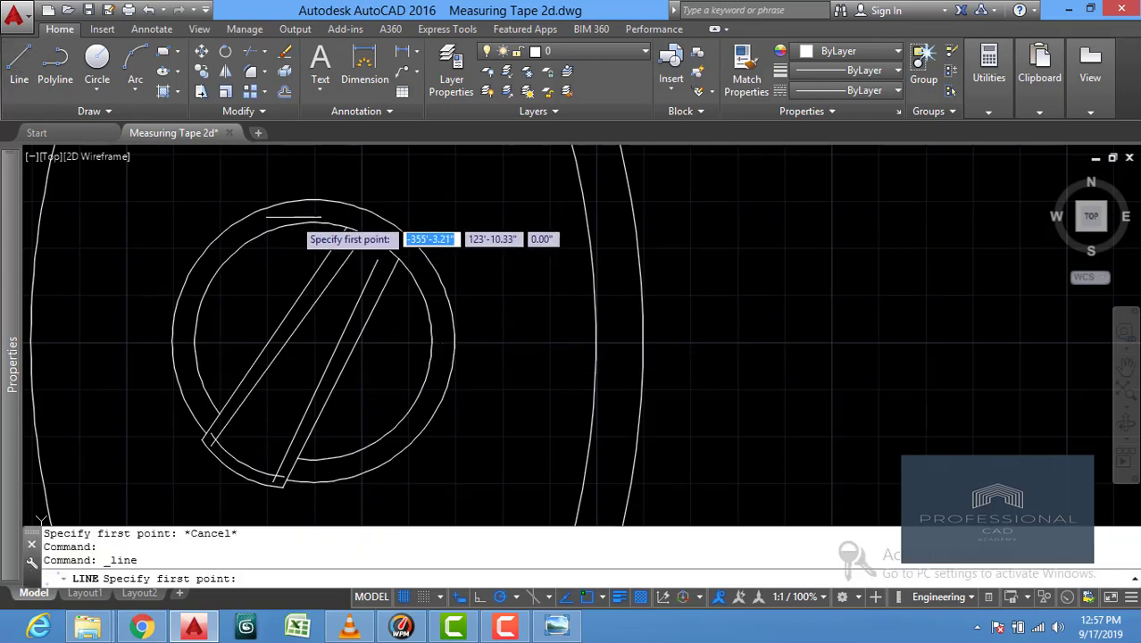
{"action": "left_click", "coordinate": [332, 243]}
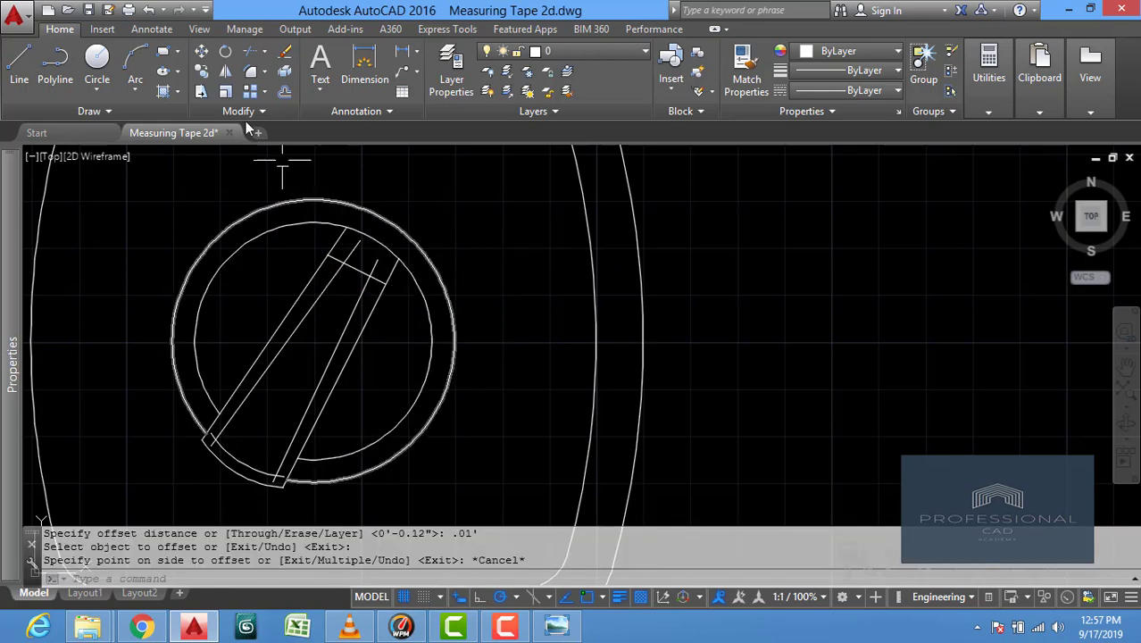
Offset a circular arc by 0.01' to add a third arc between the inner and outer circles.
{"action": "left_click", "coordinate": [285, 92]}
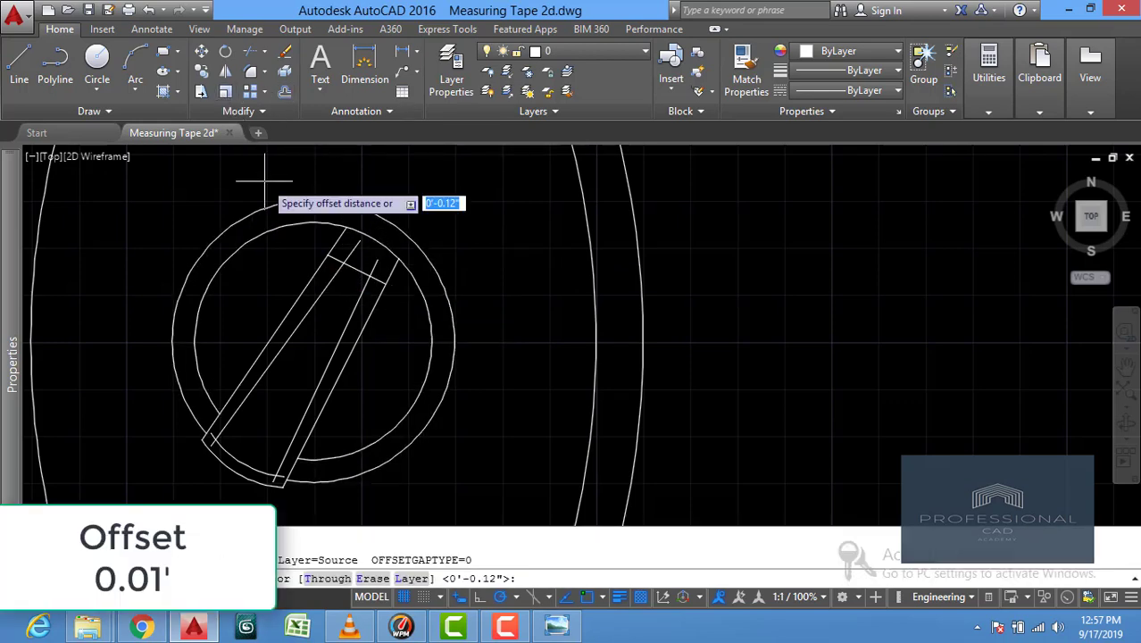
{"action": "type", "text": ".01"}
{"action": "key", "text": "Return"}
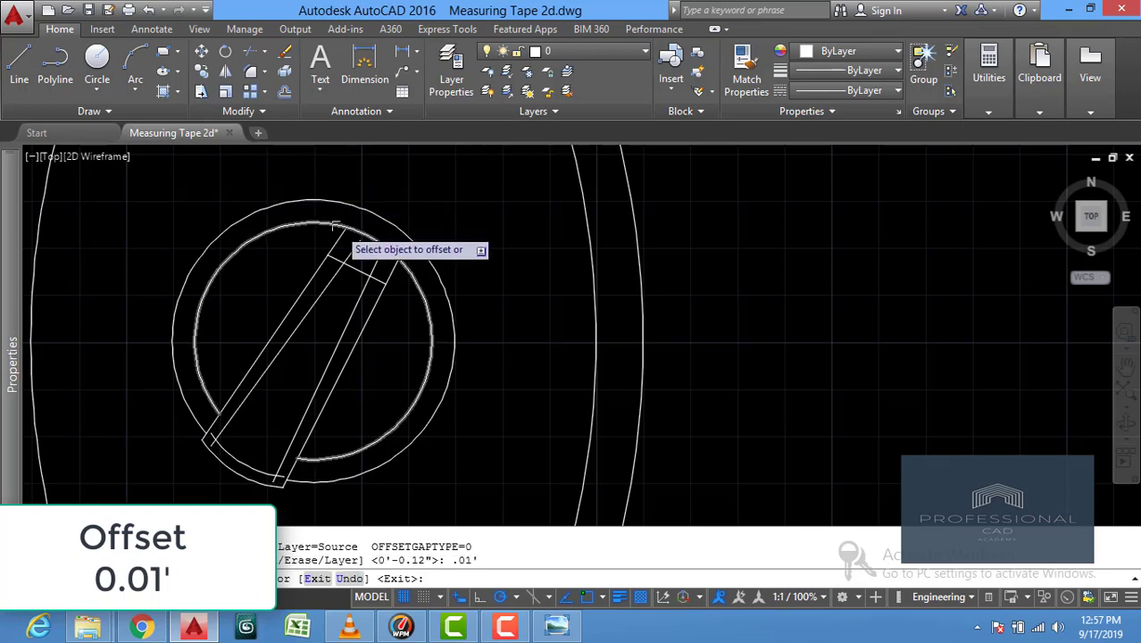
{"action": "left_click", "coordinate": [380, 224]}
{"action": "left_click", "coordinate": [369, 234]}
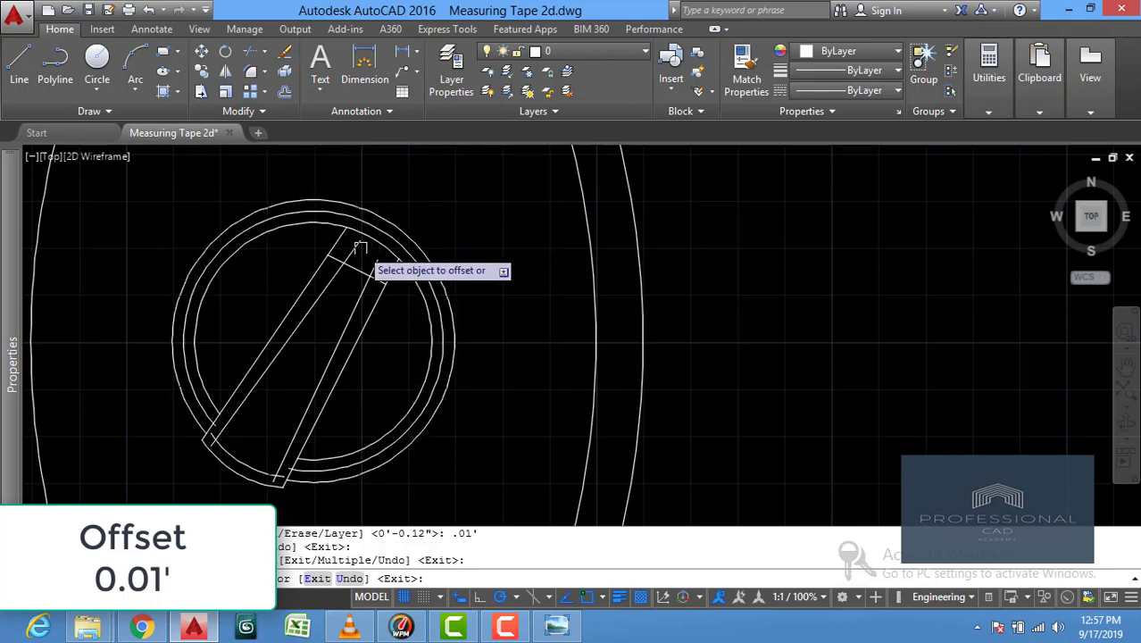
{"action": "key", "text": "Escape"}
Extend the upper ends of the two outer diagonal lines to the new middle arc.
{"action": "type", "text": "x"}
{"action": "key", "text": "Return"}
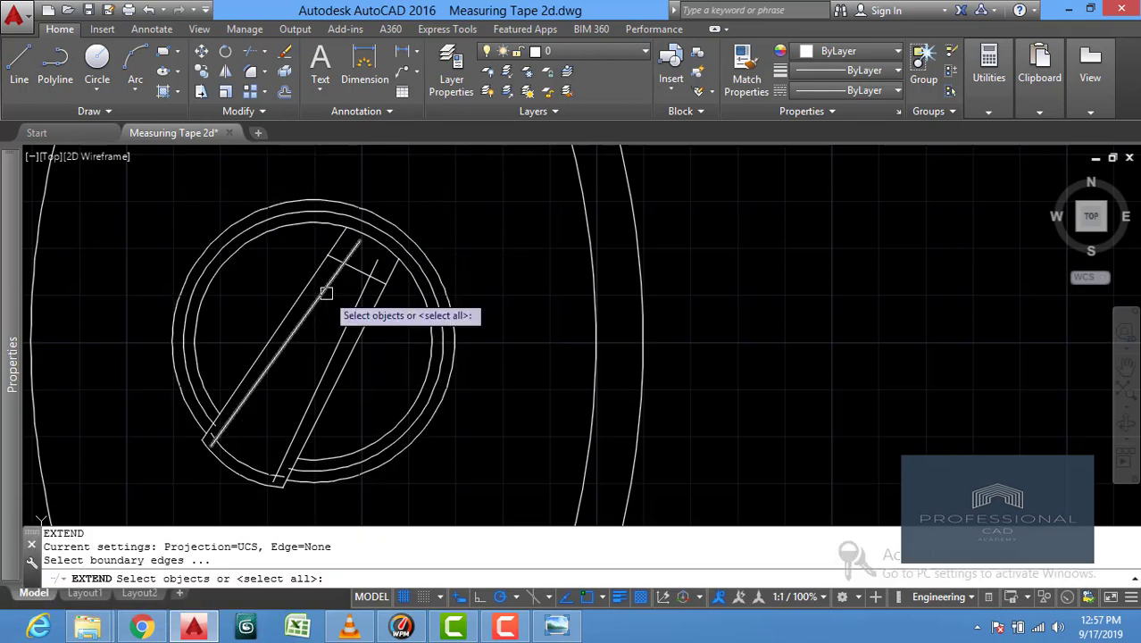
{"action": "key", "text": "Return"}
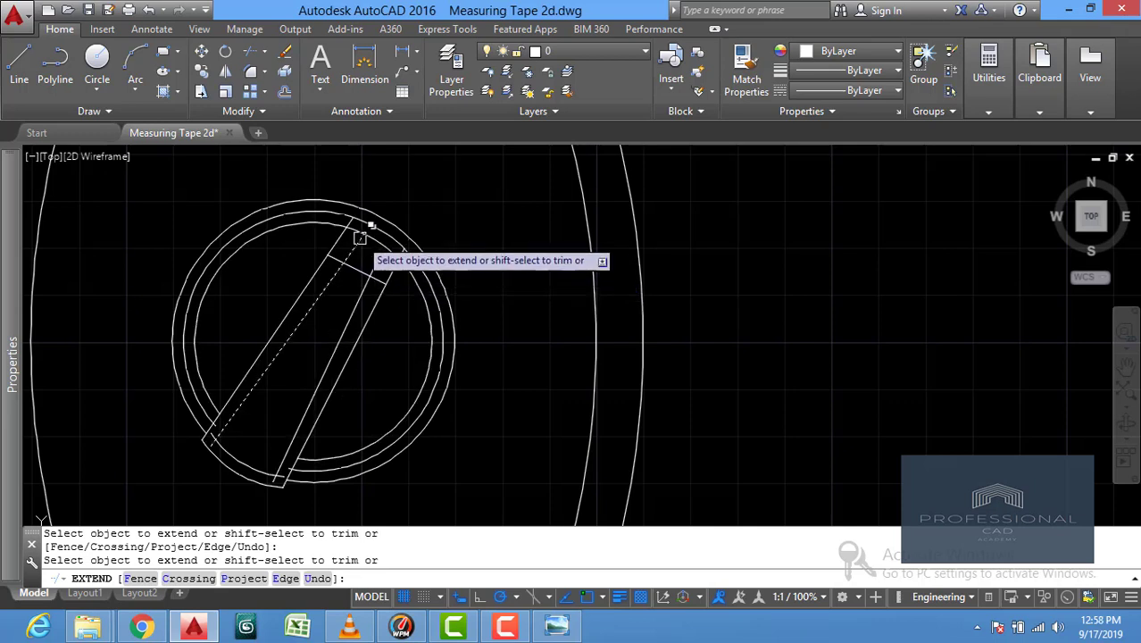
{"action": "key", "text": "Escape"}
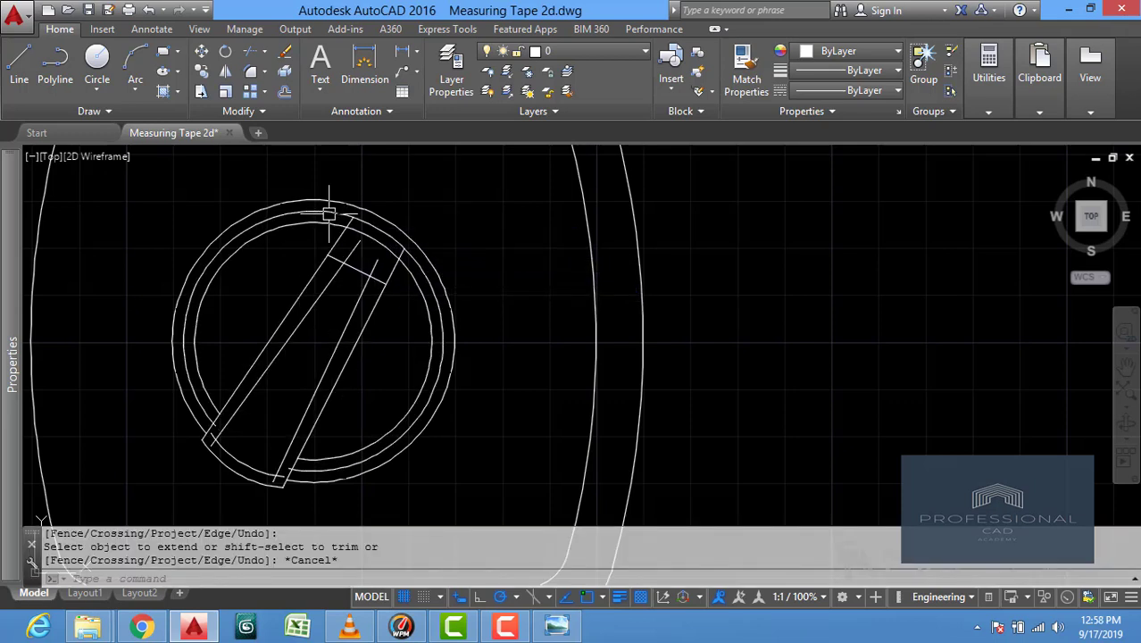
Trim the middle arc outside the diagonal strip and the inner arc inside it, leaving a rounded cap at the strip's upper end.
{"action": "left_click", "coordinate": [253, 51]}
{"action": "key", "text": "Return"}
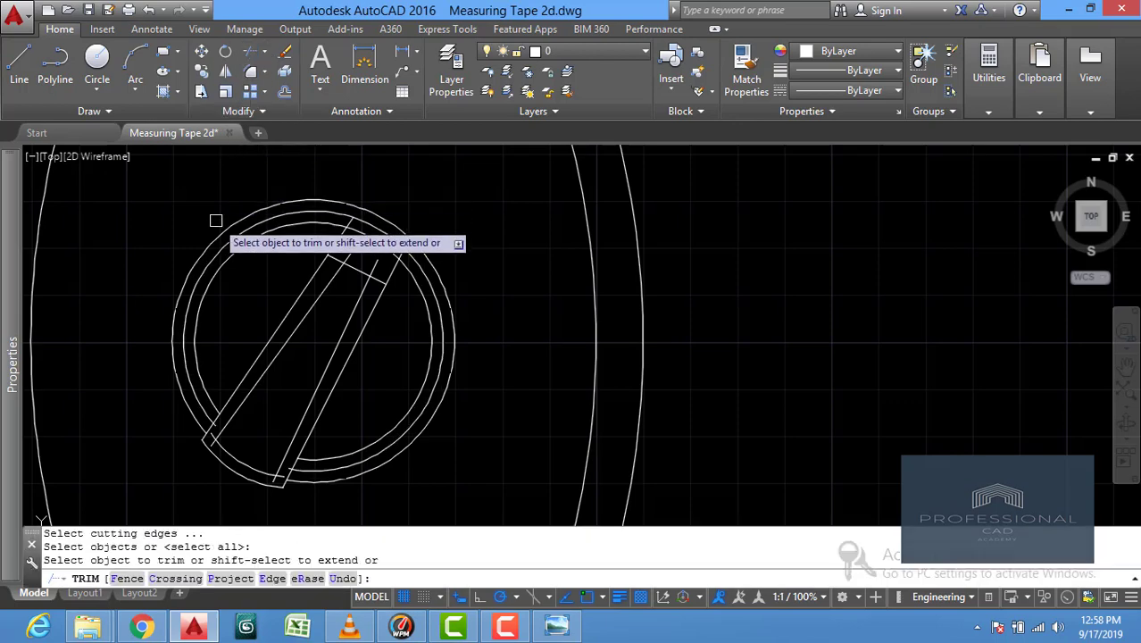
{"action": "left_click", "coordinate": [250, 230]}
{"action": "left_click", "coordinate": [385, 283]}
{"action": "left_click", "coordinate": [426, 270]}
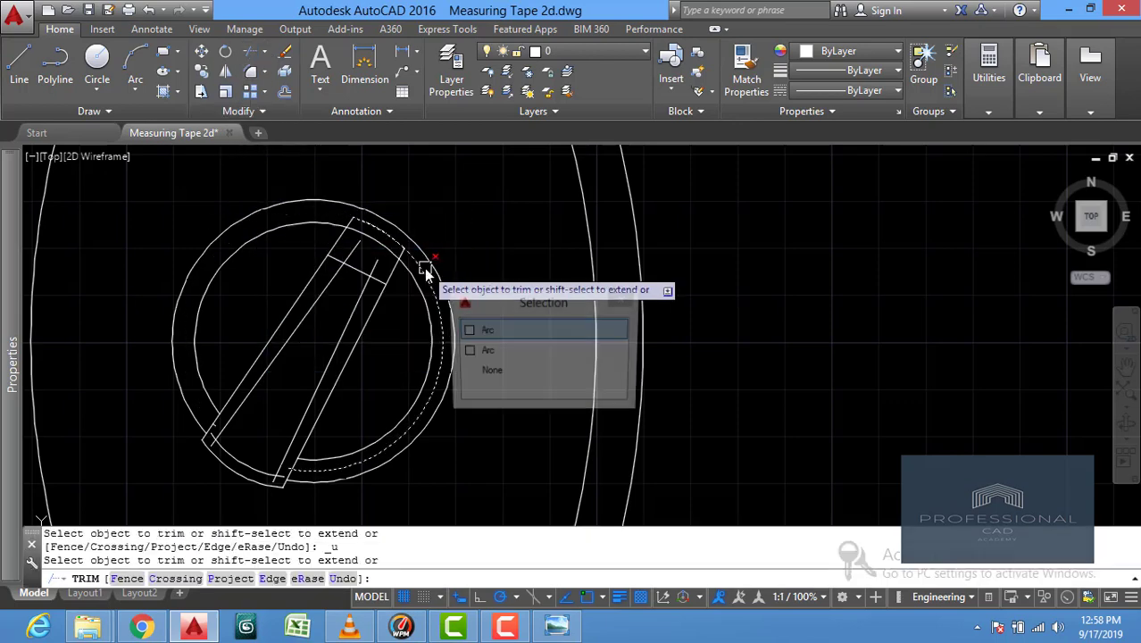
{"action": "left_click", "coordinate": [469, 327]}
{"action": "key", "text": "Return"}
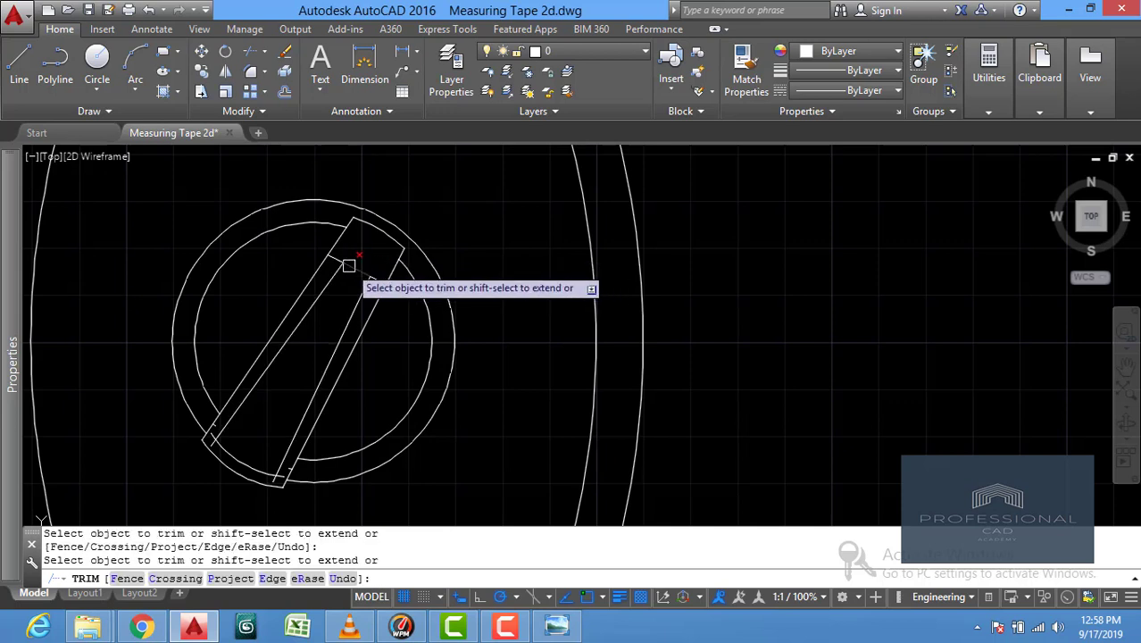
Trim the overhanging ends of the strip's inner lines, upper cross line and lower inner arc so the inner outline has clean corners.
{"action": "left_click", "coordinate": [353, 309]}
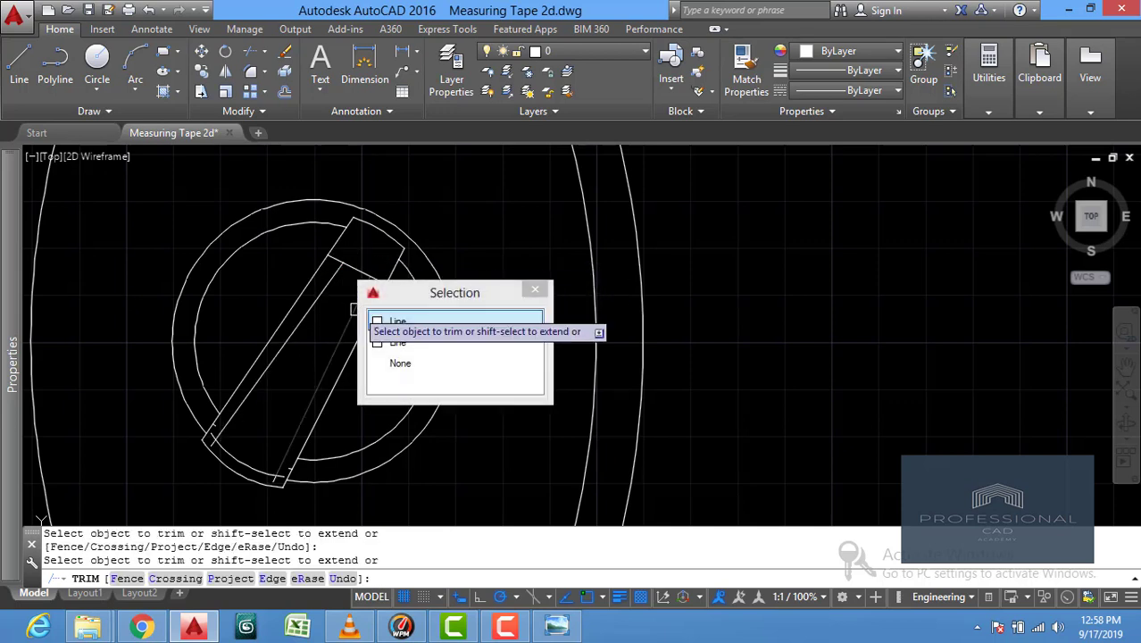
{"action": "left_click", "coordinate": [400, 321]}
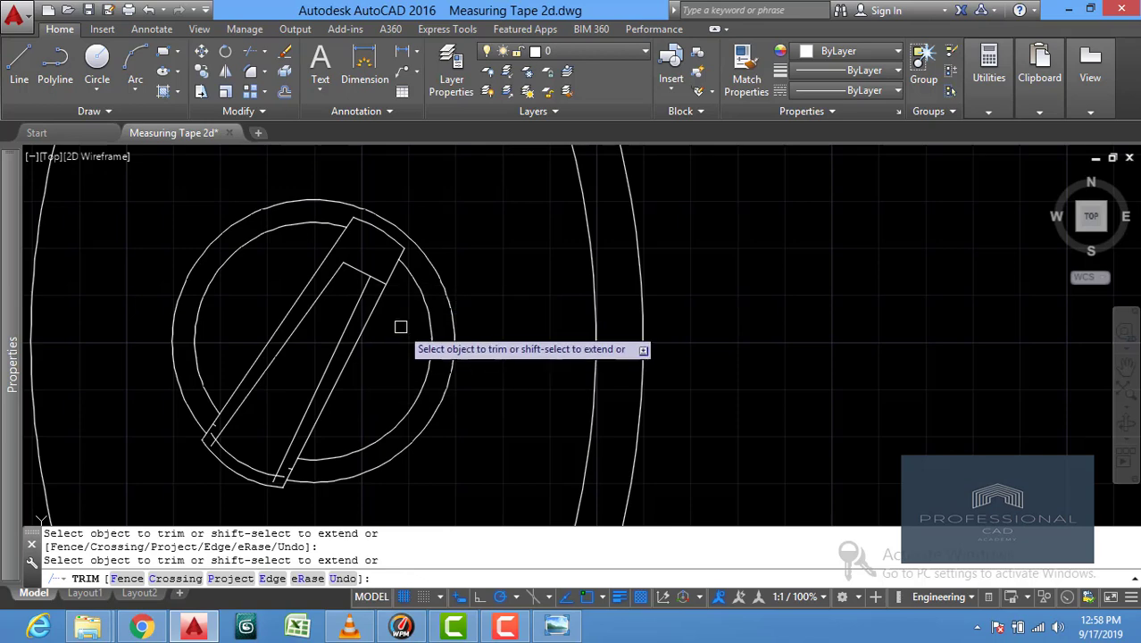
{"action": "left_click", "coordinate": [379, 275]}
{"action": "scroll", "coordinate": [287, 481], "scroll_direction": "up", "scroll_amount": 4}
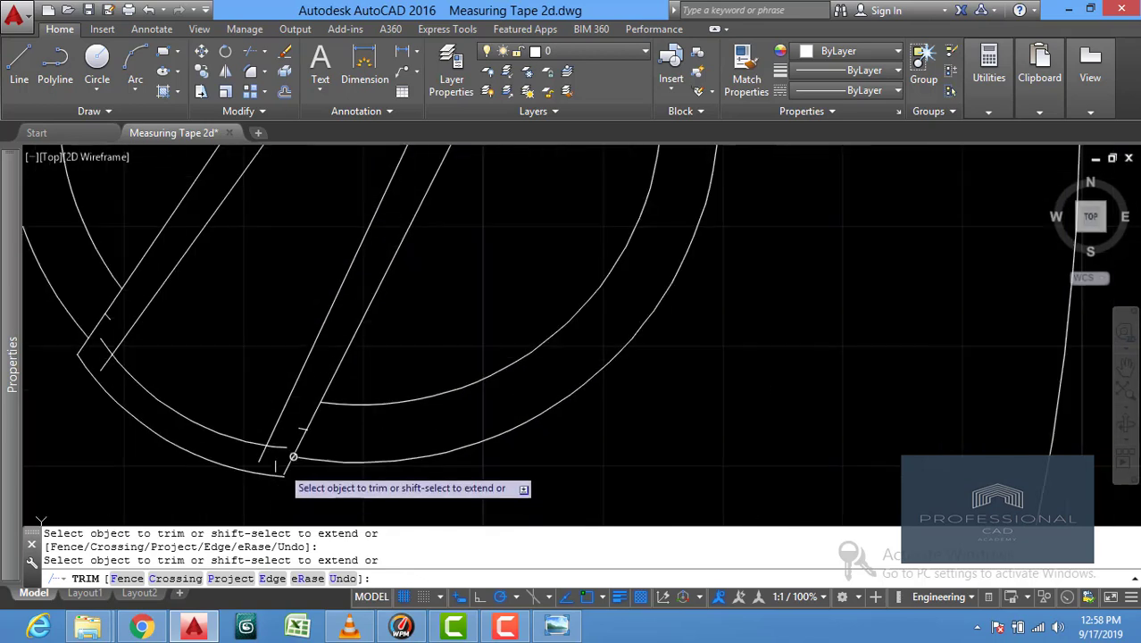
{"action": "left_click", "coordinate": [269, 447]}
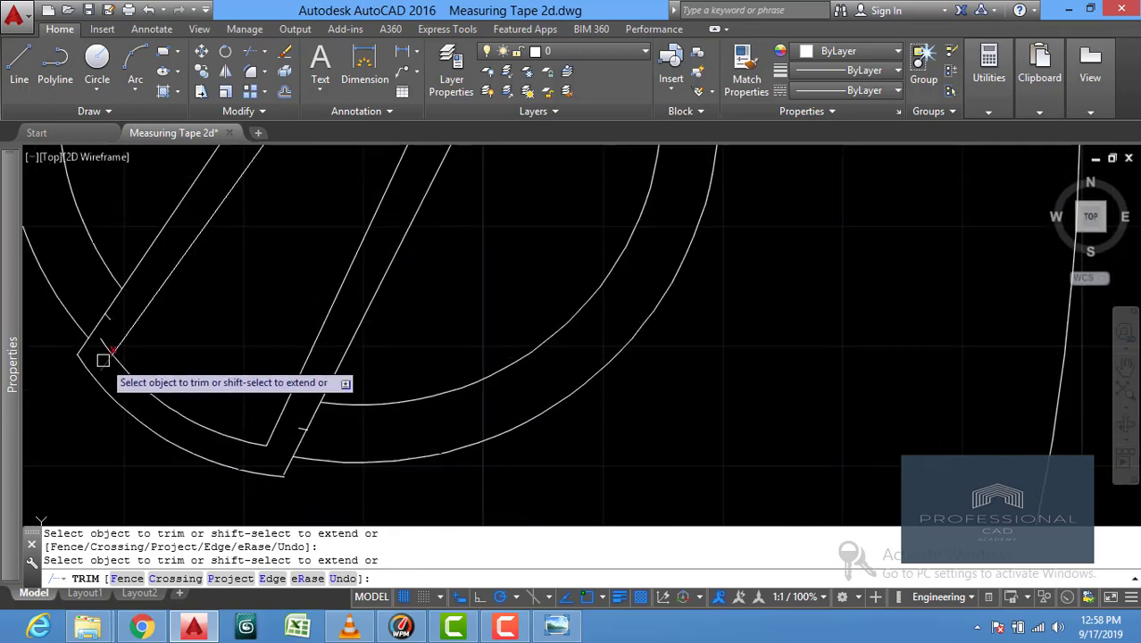
Erase the two leftover arc stubs beside the strip's lower corners.
{"action": "key", "text": "Escape"}
{"action": "type", "text": "e"}
{"action": "key", "text": "Return"}
{"action": "left_click", "coordinate": [91, 302]}
{"action": "left_click", "coordinate": [122, 333]}
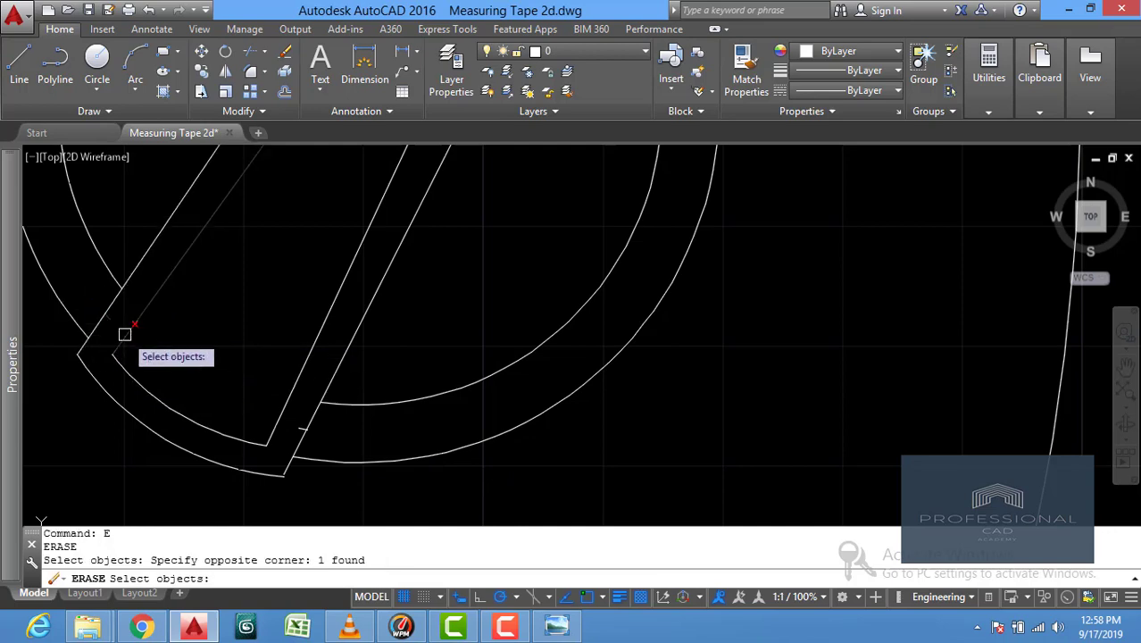
{"action": "left_click", "coordinate": [287, 409]}
{"action": "left_click", "coordinate": [334, 439]}
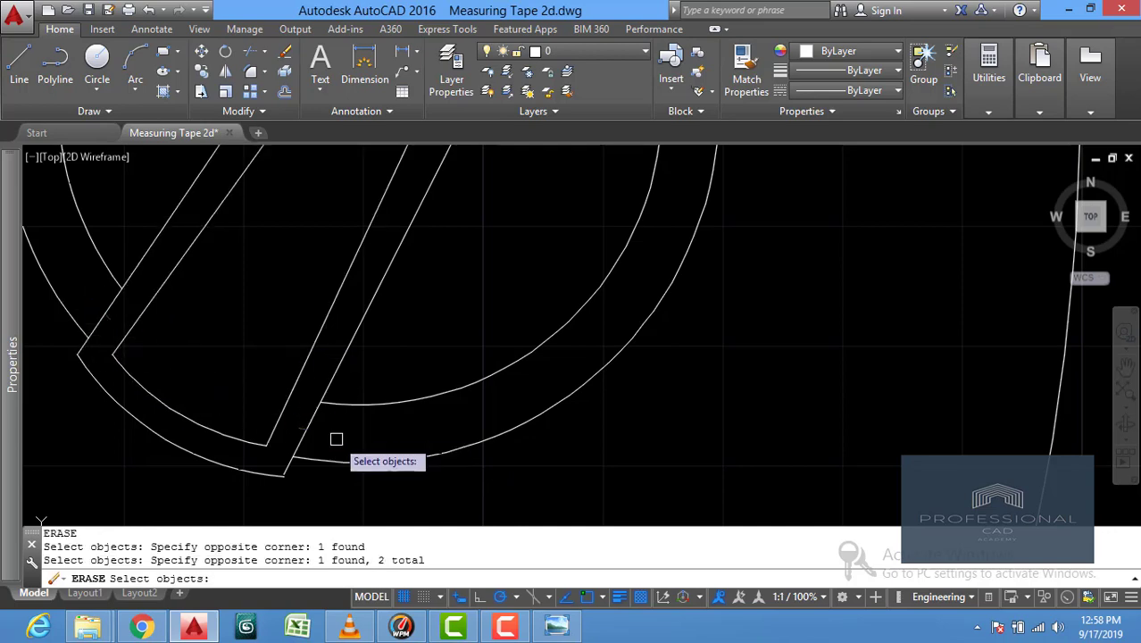
{"action": "scroll", "coordinate": [352, 371], "scroll_direction": "down", "scroll_amount": 5}
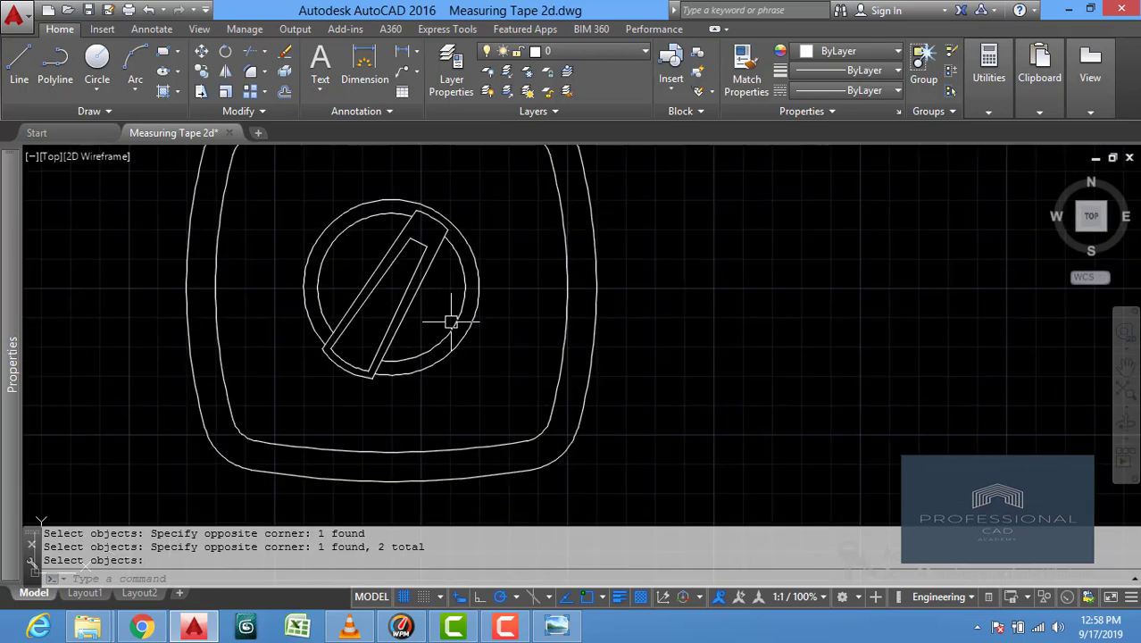
Draw a polyline from the case's lower outer edge straight up, then horizontally right to the outer side edge.
{"action": "mouse_move", "coordinate": [437, 310]}
{"action": "middle_mouse_down"}
{"action": "mouse_move", "coordinate": [407, 328]}
{"action": "mouse_move", "coordinate": [408, 319]}
{"action": "mouse_move", "coordinate": [476, 407]}
{"action": "mouse_move", "coordinate": [421, 389]}
{"action": "middle_mouse_up"}
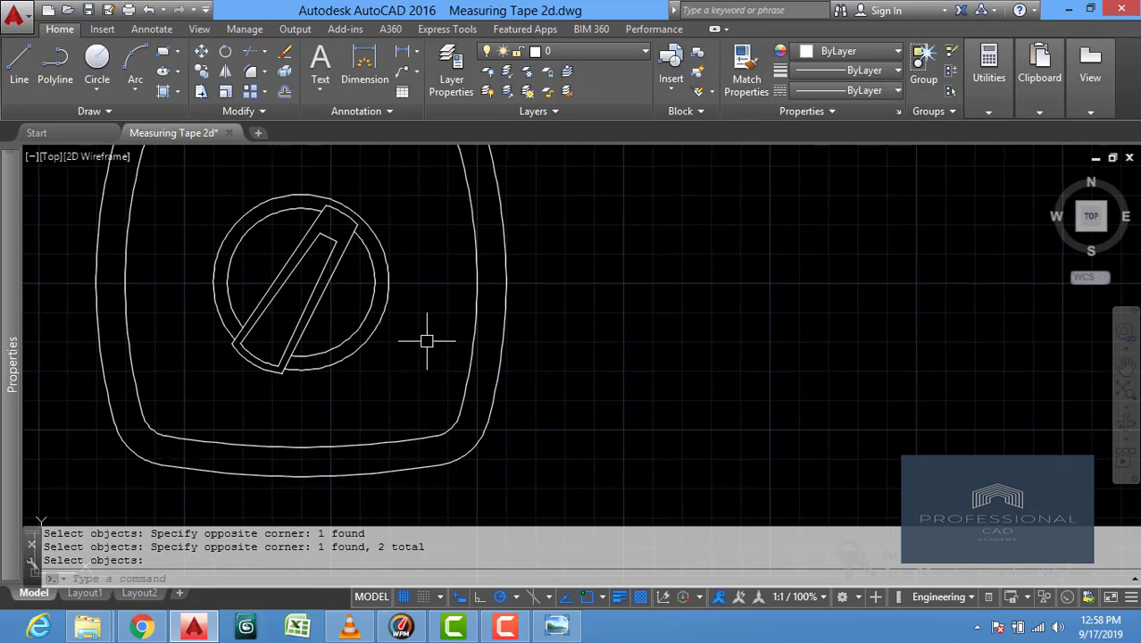
{"action": "left_click", "coordinate": [19, 65]}
{"action": "key", "text": "Escape"}
{"action": "left_click", "coordinate": [55, 64]}
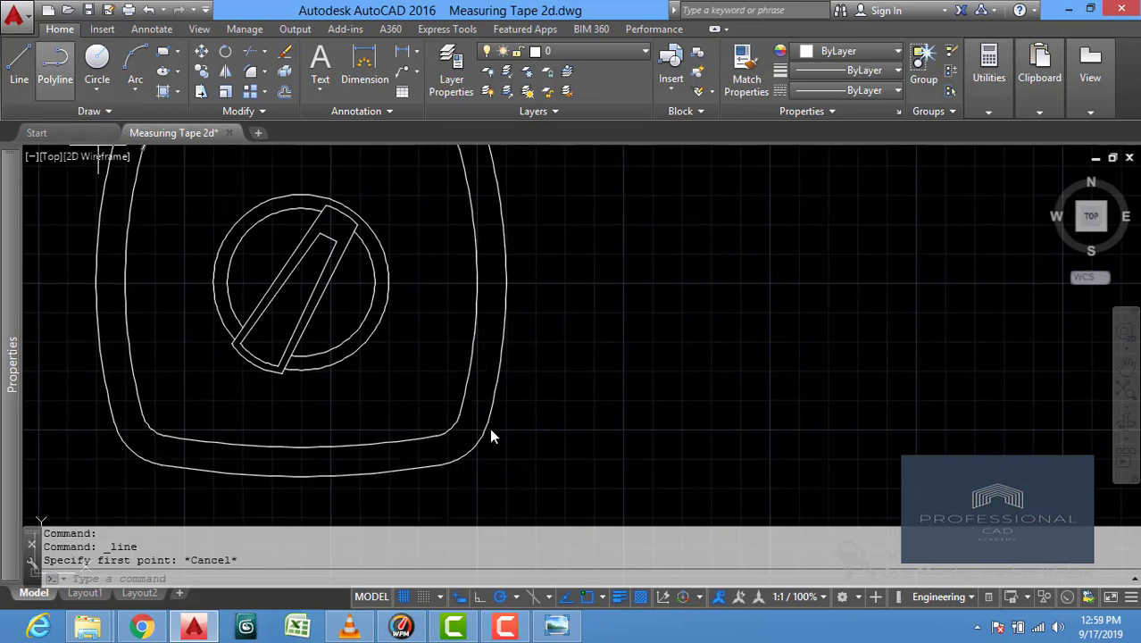
{"action": "left_click", "coordinate": [426, 465]}
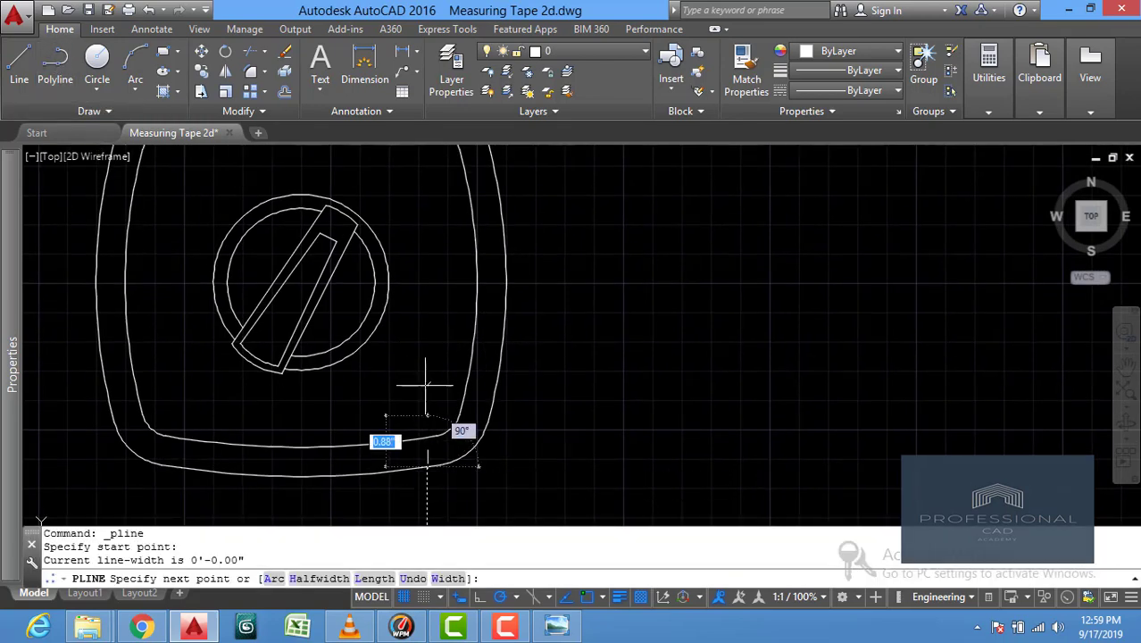
{"action": "left_click", "coordinate": [427, 314]}
{"action": "left_click", "coordinate": [482, 314]}
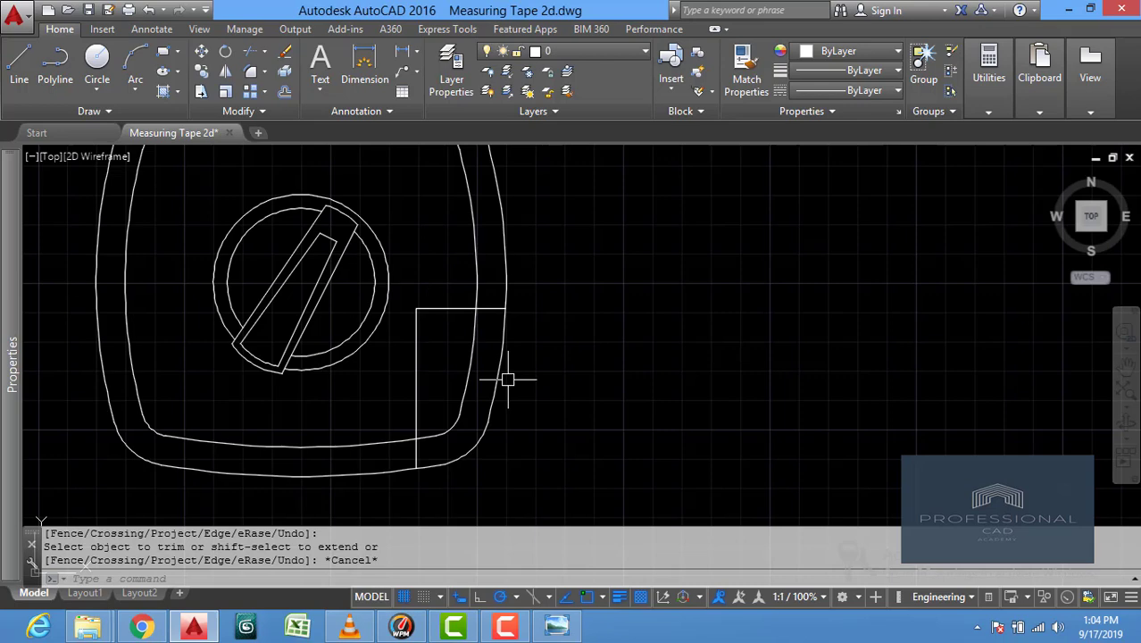
Convert the polyline's horizontal segment into an arc bulging slightly upward.
{"action": "left_click", "coordinate": [454, 308]}
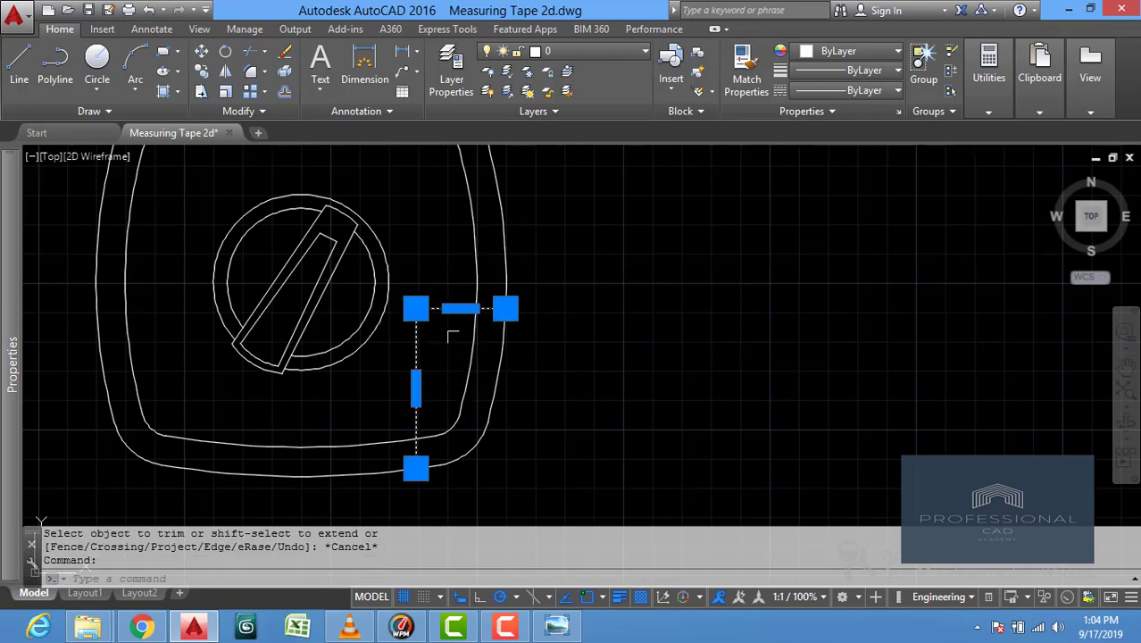
{"action": "mouse_move", "coordinate": [460, 308]}
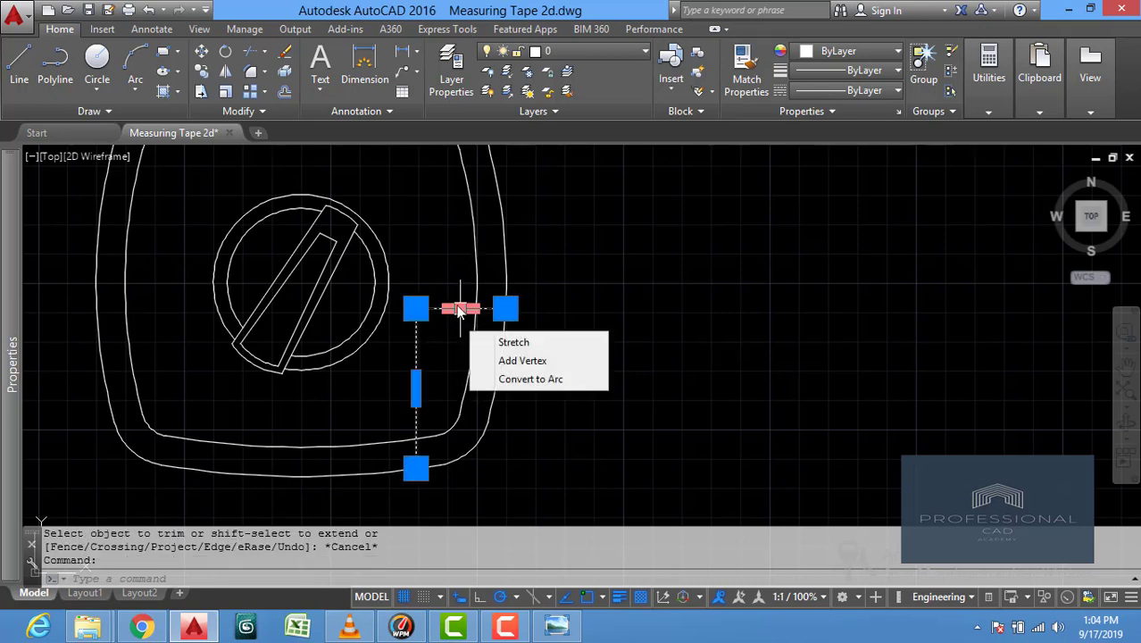
{"action": "left_click", "coordinate": [487, 379]}
{"action": "left_click", "coordinate": [460, 293]}
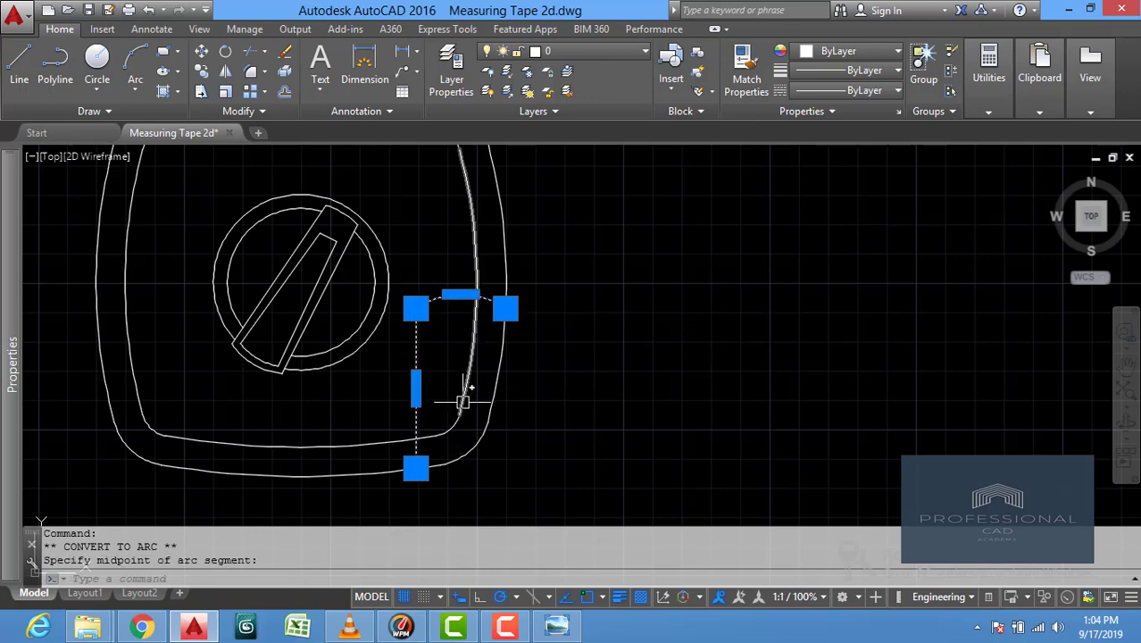
{"action": "key", "text": "Escape"}
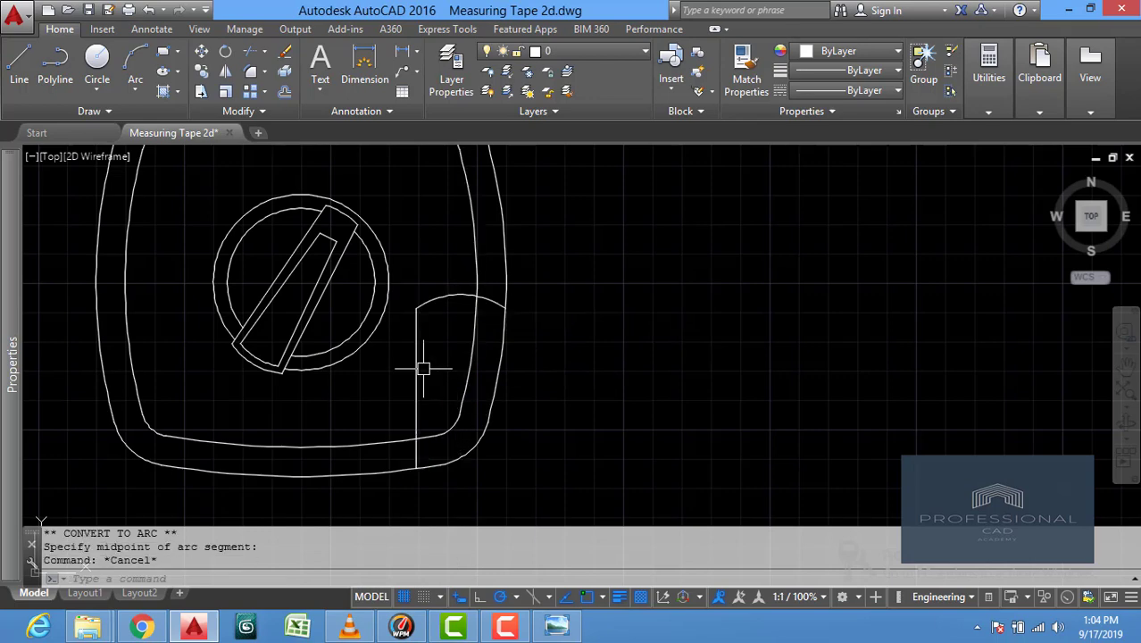
Offset the new polyline 0.5" inward, toward the case's lower right corner.
{"action": "left_click", "coordinate": [284, 92]}
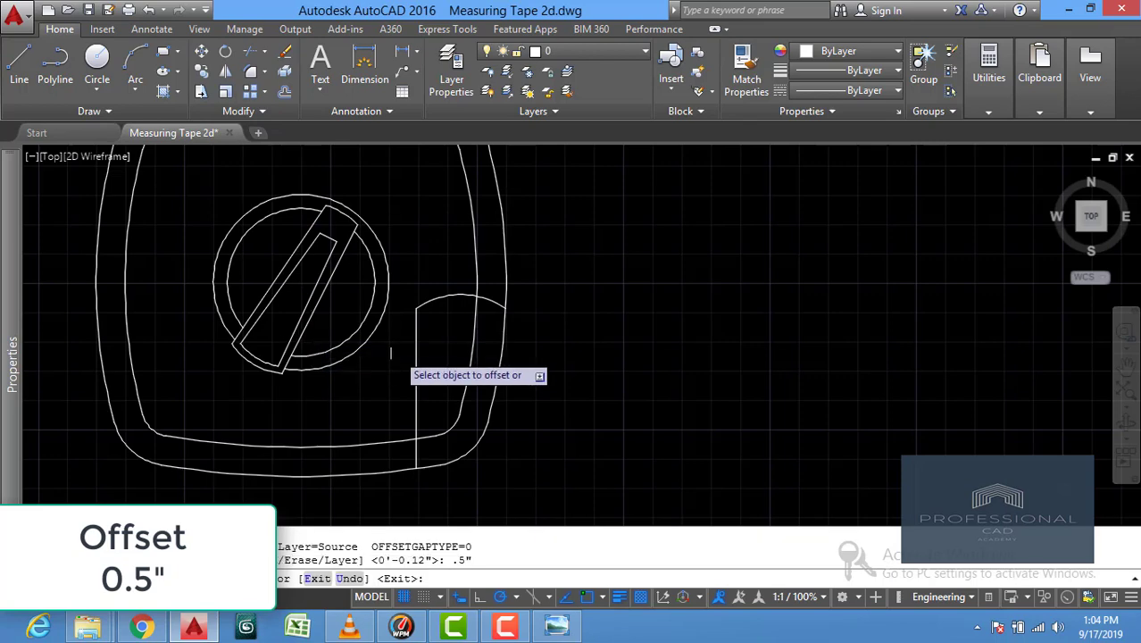
{"action": "left_click", "coordinate": [414, 351]}
{"action": "left_click", "coordinate": [542, 407]}
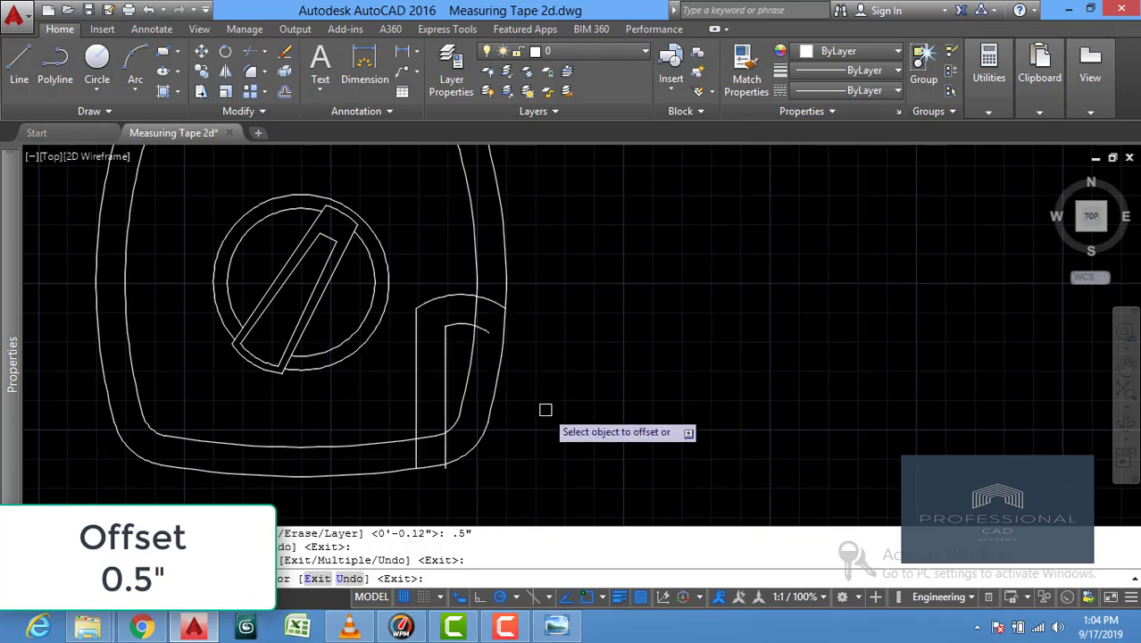
{"action": "key", "text": "Escape"}
Stretch the free end of the offset polyline's arc to the outer side edge of the case.
{"action": "left_click", "coordinate": [483, 329]}
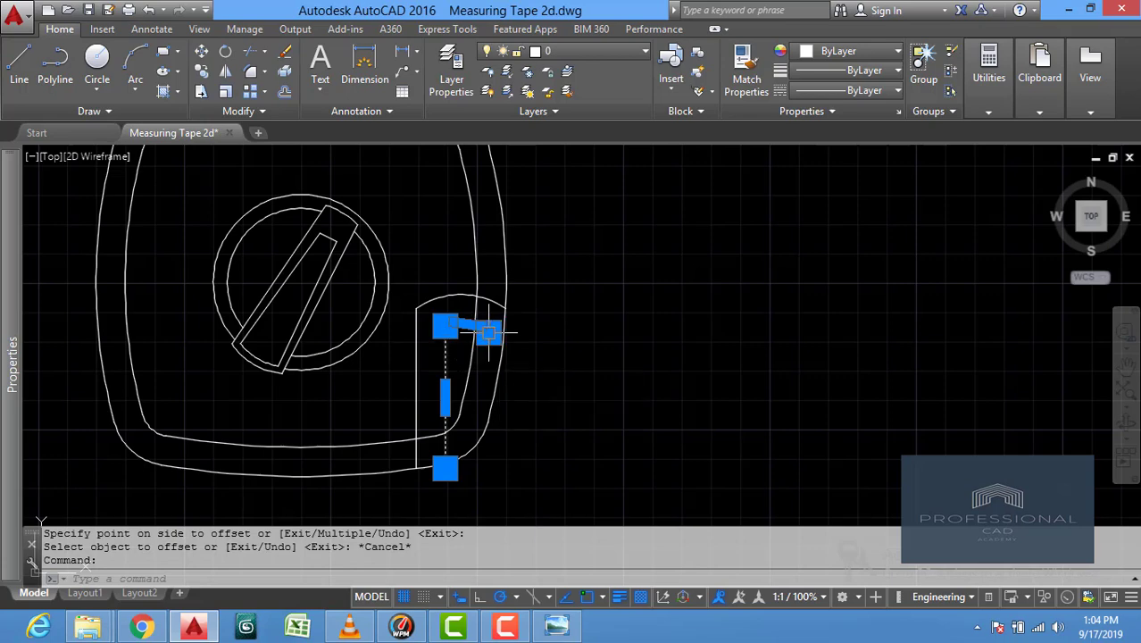
{"action": "left_click", "coordinate": [488, 333]}
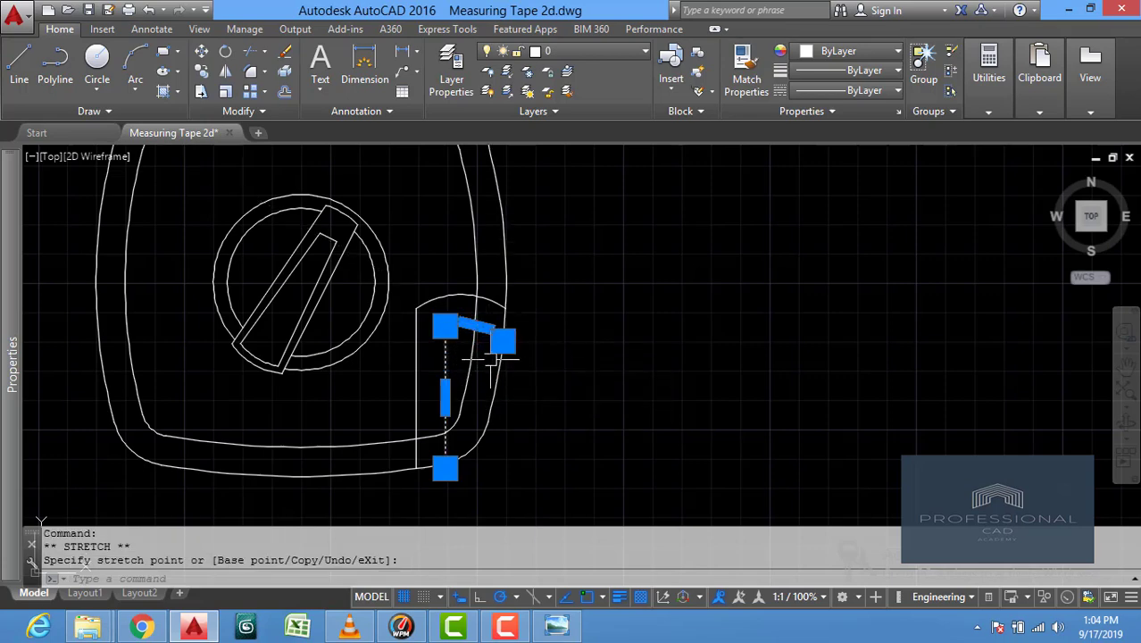
{"action": "key", "text": "Escape"}
{"action": "key", "text": "Return"}
{"action": "key", "text": "Escape"}
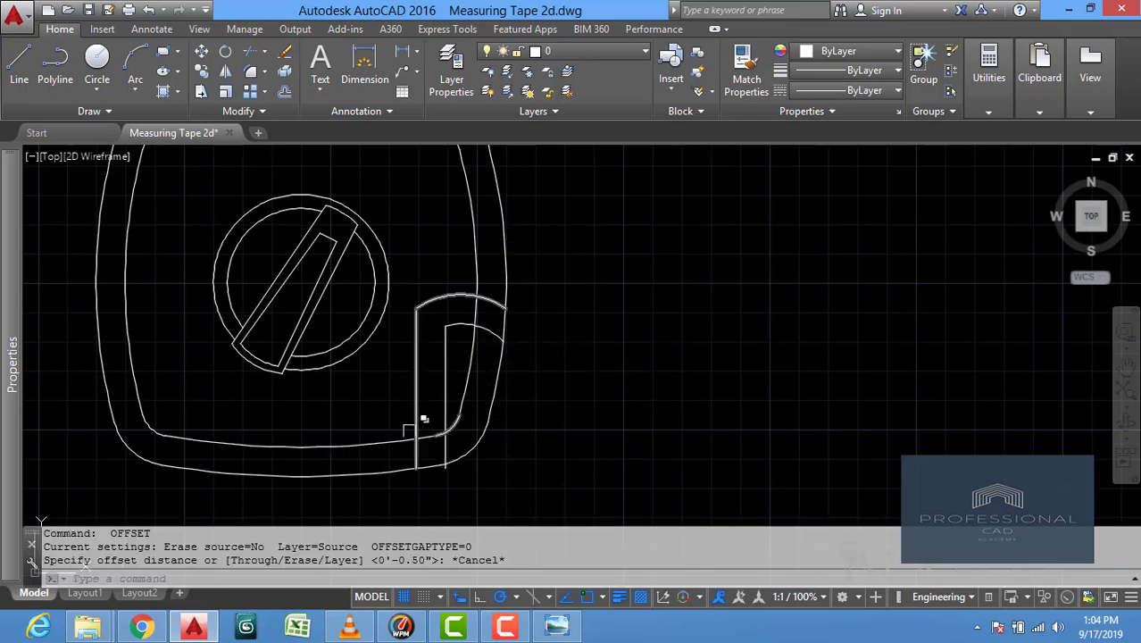
Draw a horizontal line from the lower part of the offset polyline's vertical segment to just past the case's outer edge.
{"action": "left_click", "coordinate": [19, 64]}
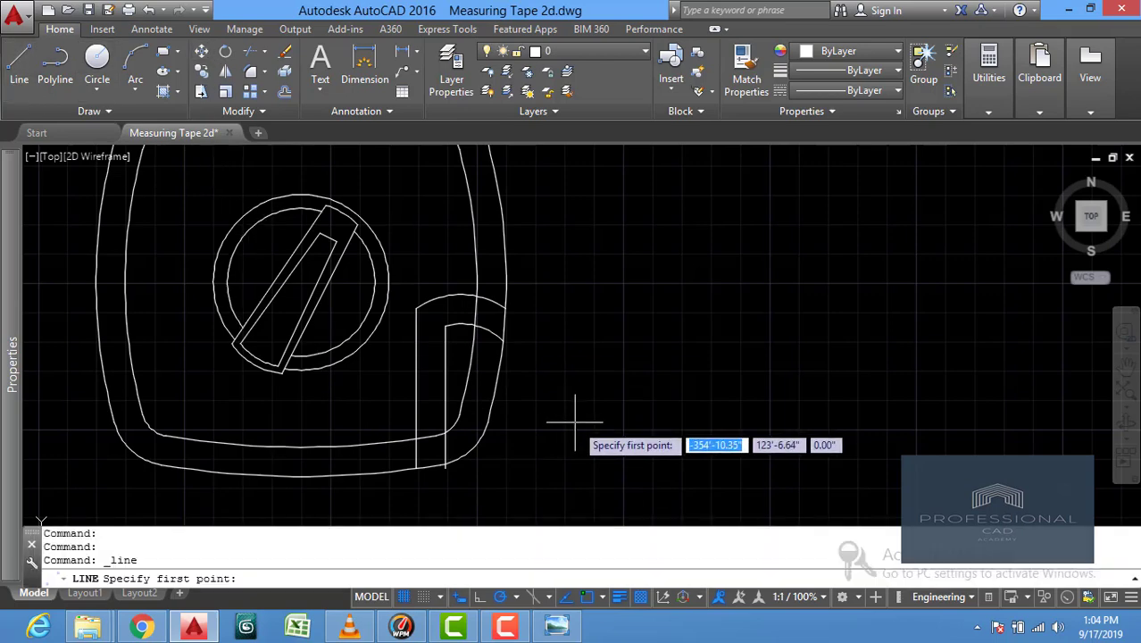
{"action": "left_click", "coordinate": [446, 409]}
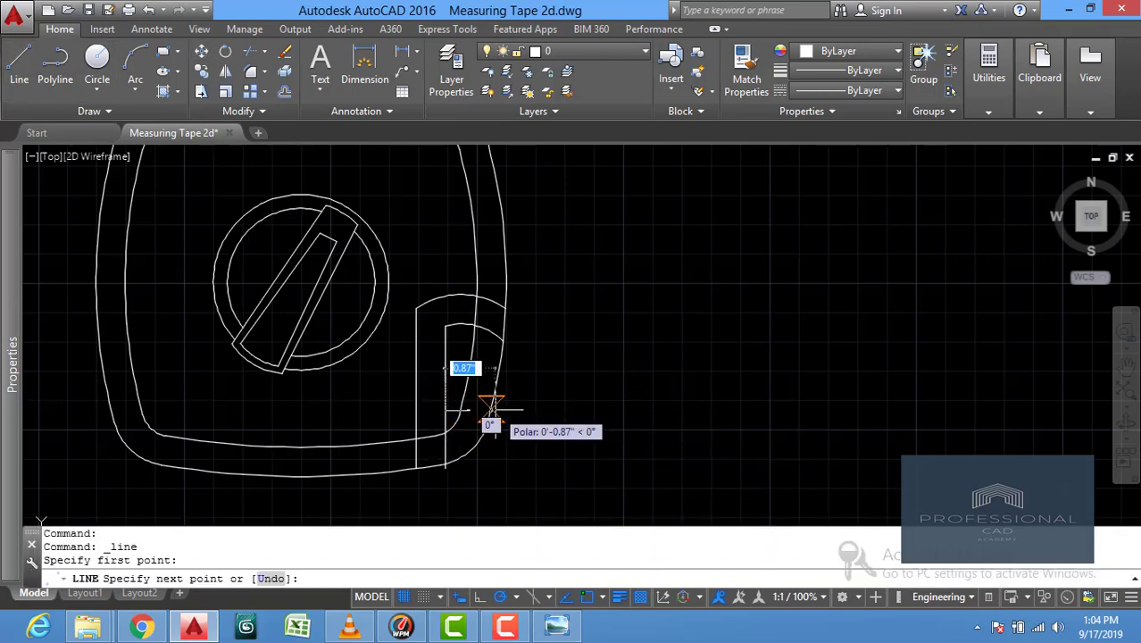
{"action": "left_click", "coordinate": [499, 410]}
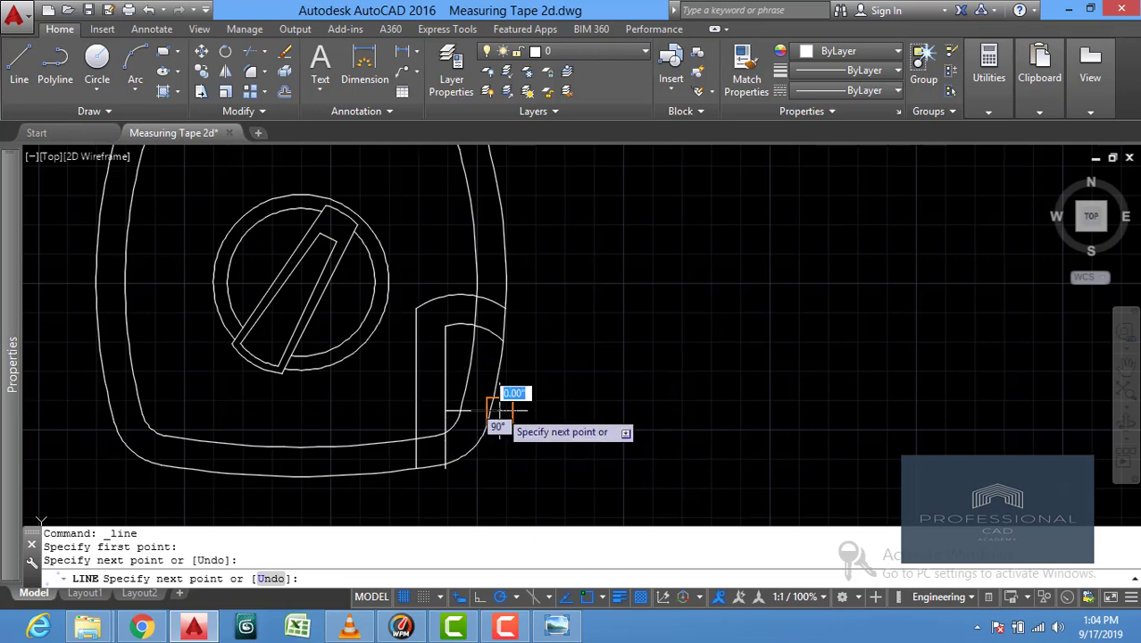
{"action": "key", "text": "Return"}
{"action": "key", "text": "ctrl+y"}
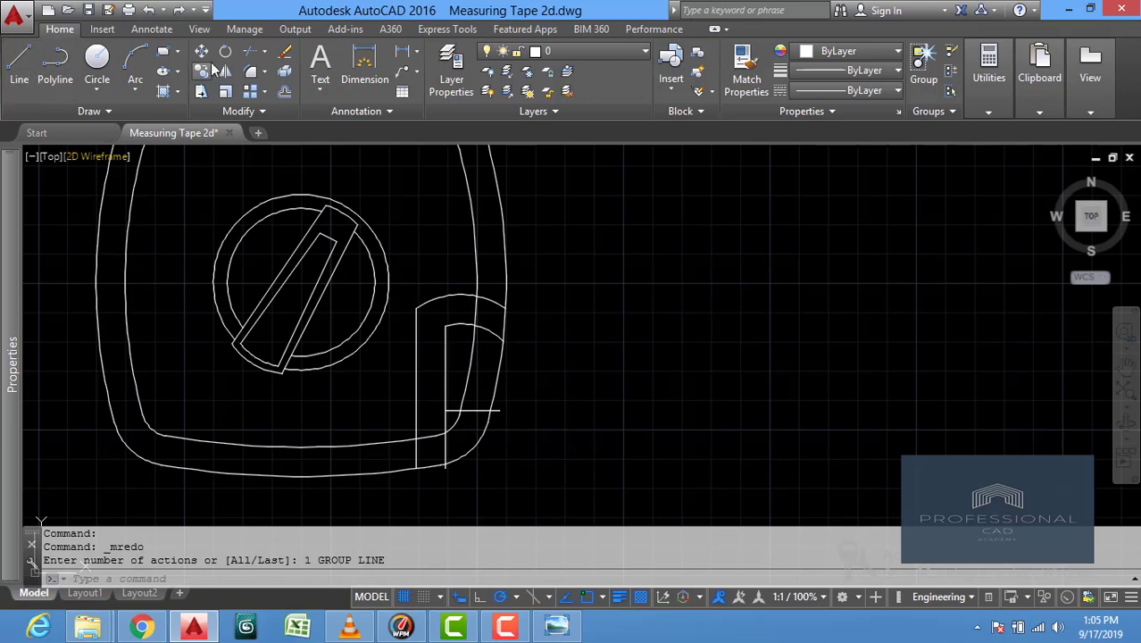
Trim the case's inner outline where it passes through the new corner shape, from the upper arc down past the horizontal line.
{"action": "left_click", "coordinate": [249, 55]}
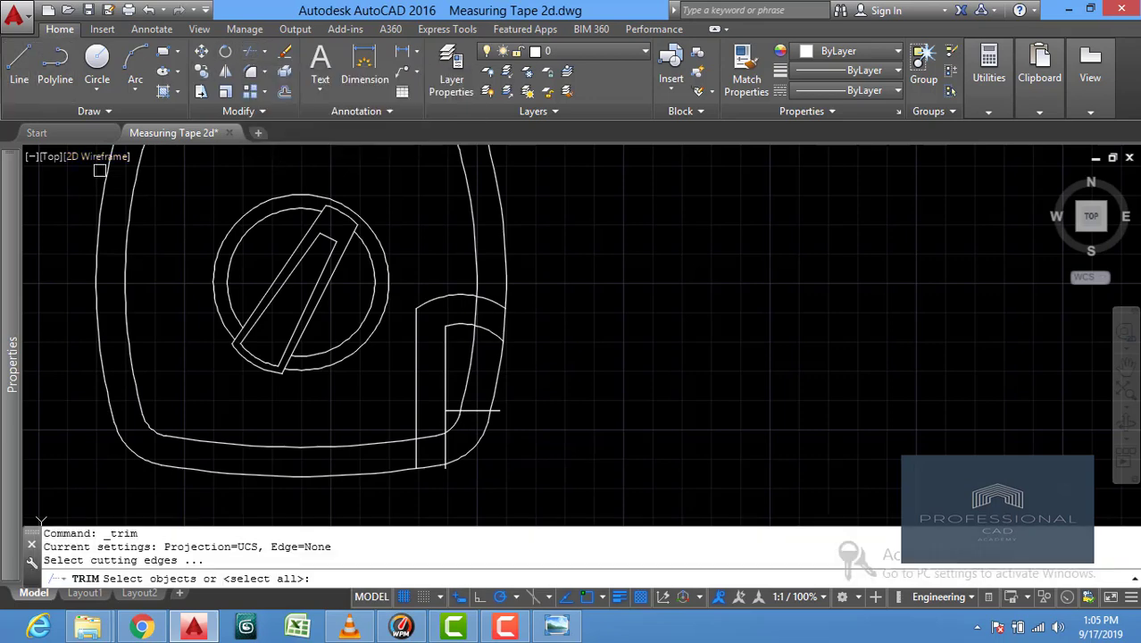
{"action": "key", "text": "Return"}
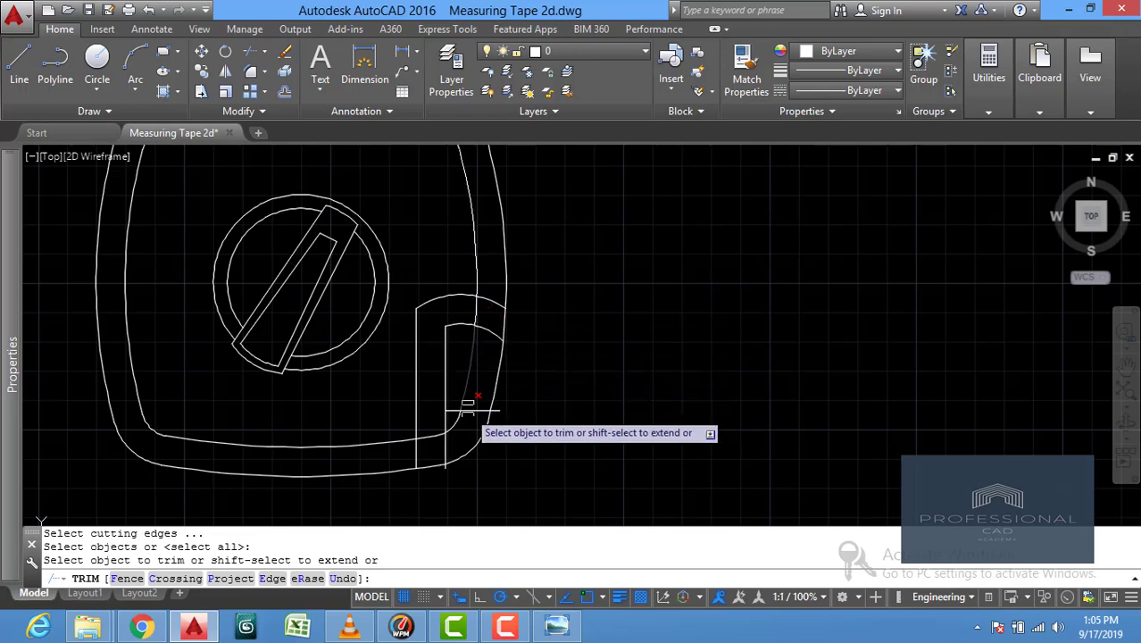
{"action": "left_click", "coordinate": [457, 426]}
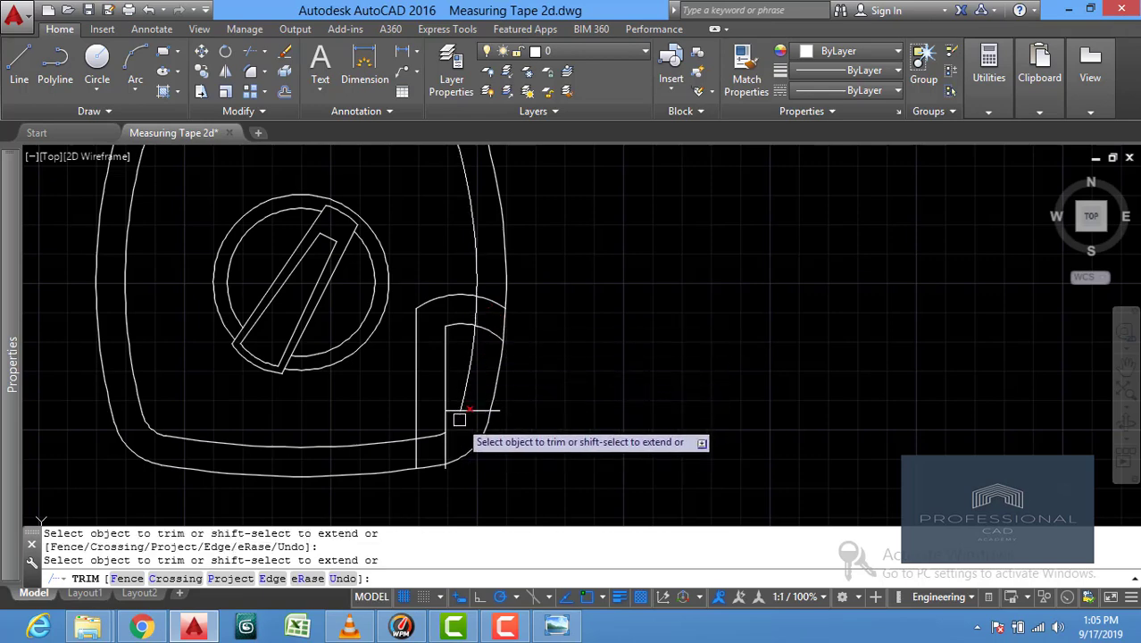
{"action": "left_click", "coordinate": [459, 420]}
{"action": "left_click", "coordinate": [456, 415]}
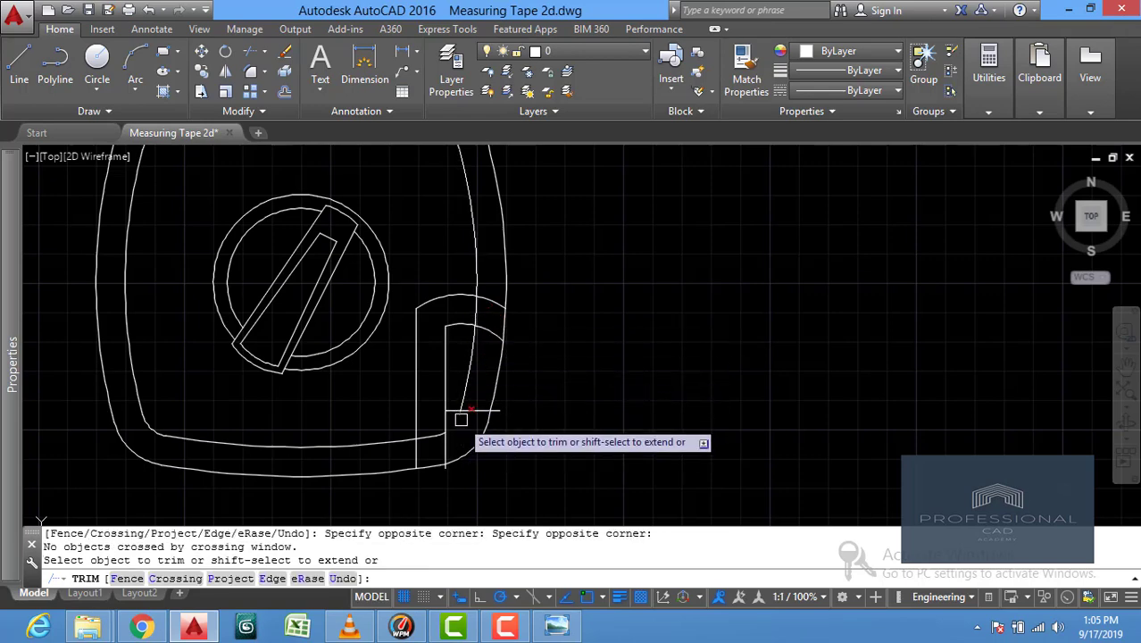
{"action": "left_click", "coordinate": [469, 408]}
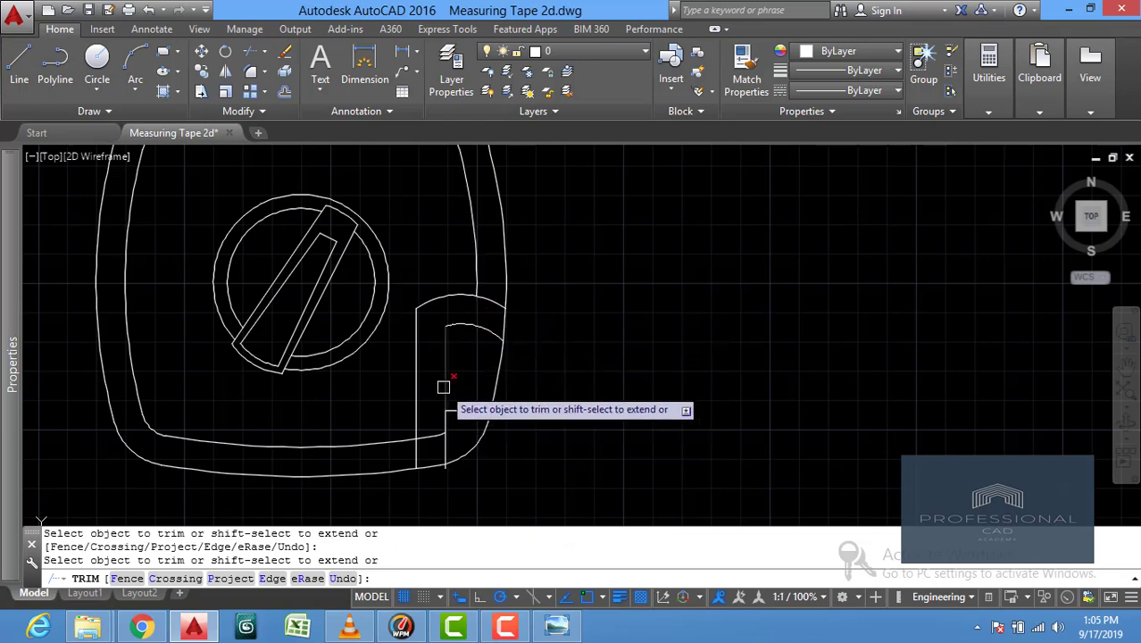
Trim the offset polyline below the horizontal line, the inner outline past the outer polyline, and the case edge across the opening.
{"action": "left_click", "coordinate": [444, 446]}
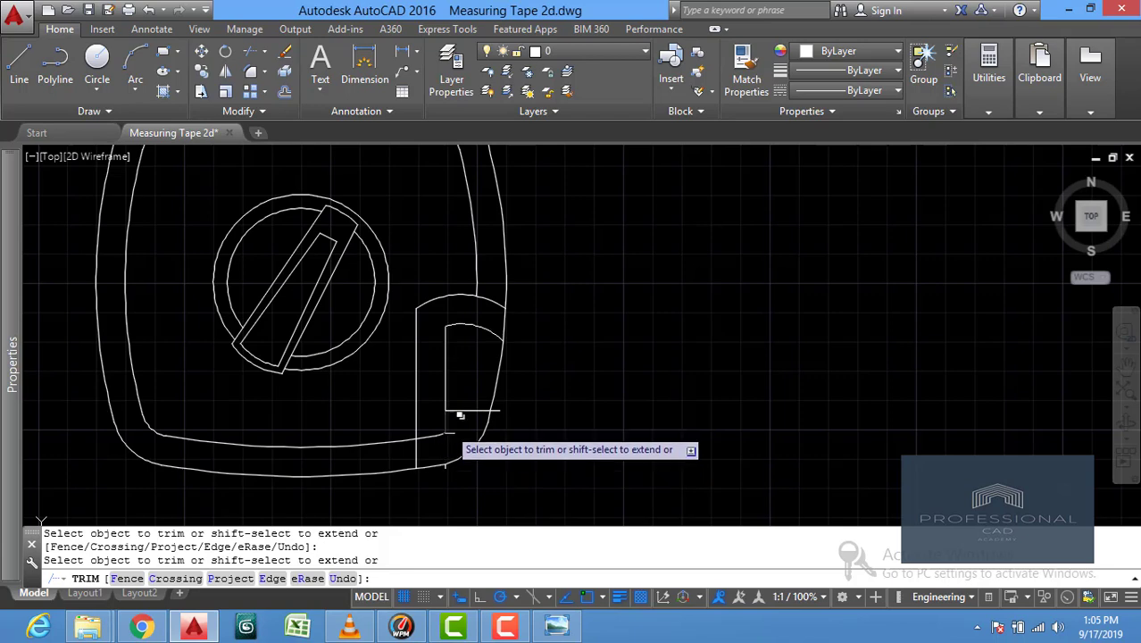
{"action": "left_click", "coordinate": [432, 438]}
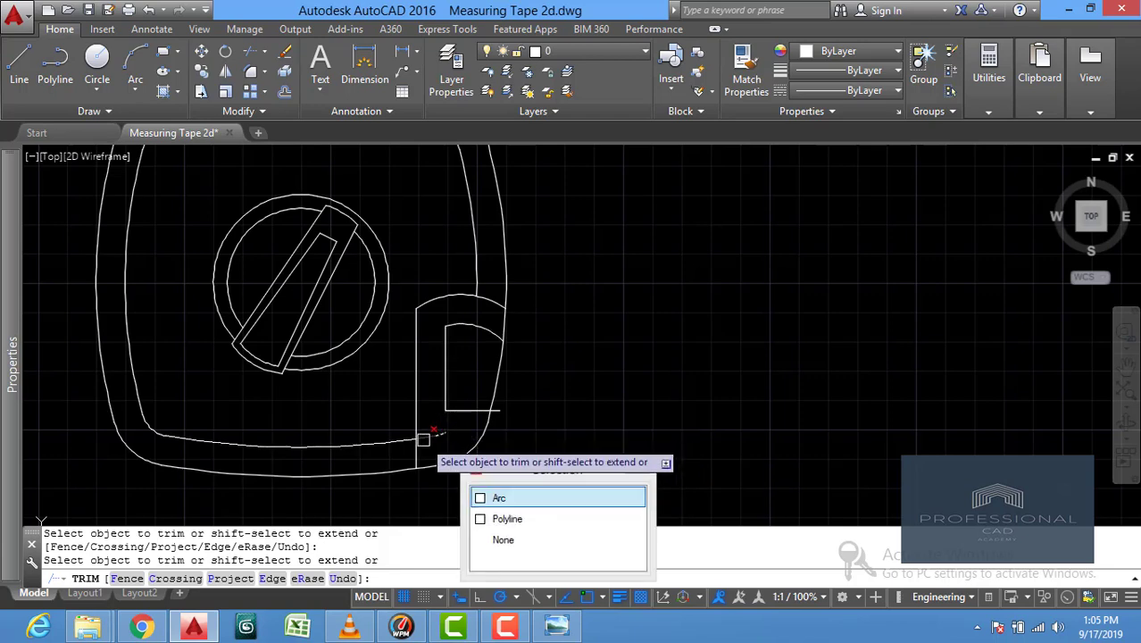
{"action": "left_click", "coordinate": [423, 439]}
{"action": "left_click", "coordinate": [484, 438]}
{"action": "key", "text": "Escape"}
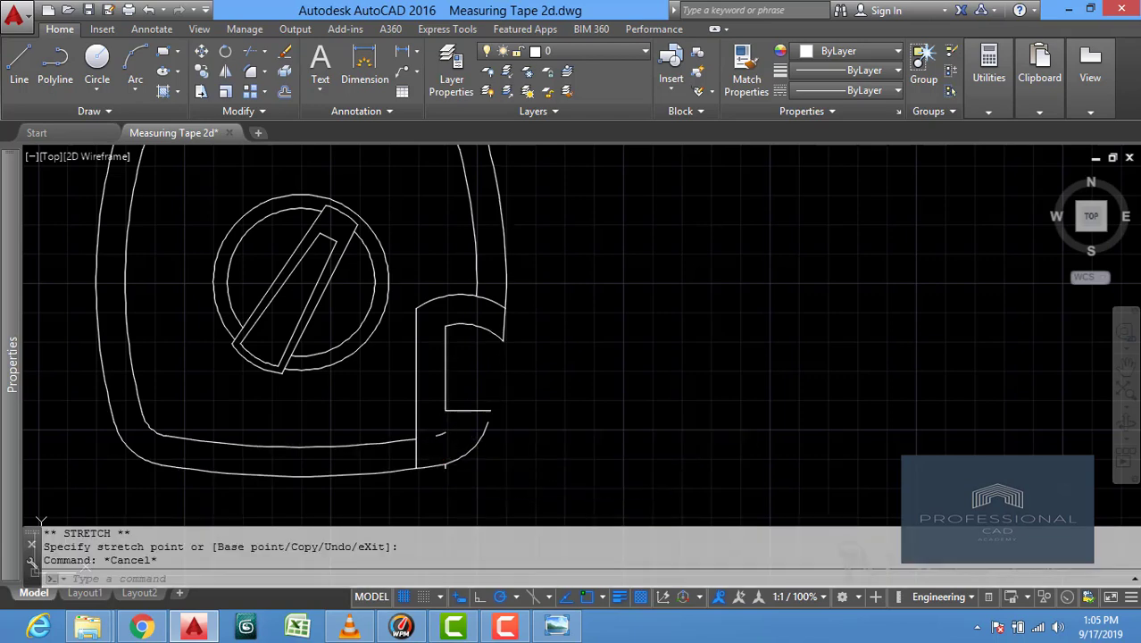
Extend the case's lower corner edge up to the notch's horizontal line and erase the stray leftover fragment beside it.
{"action": "type", "text": "e"}
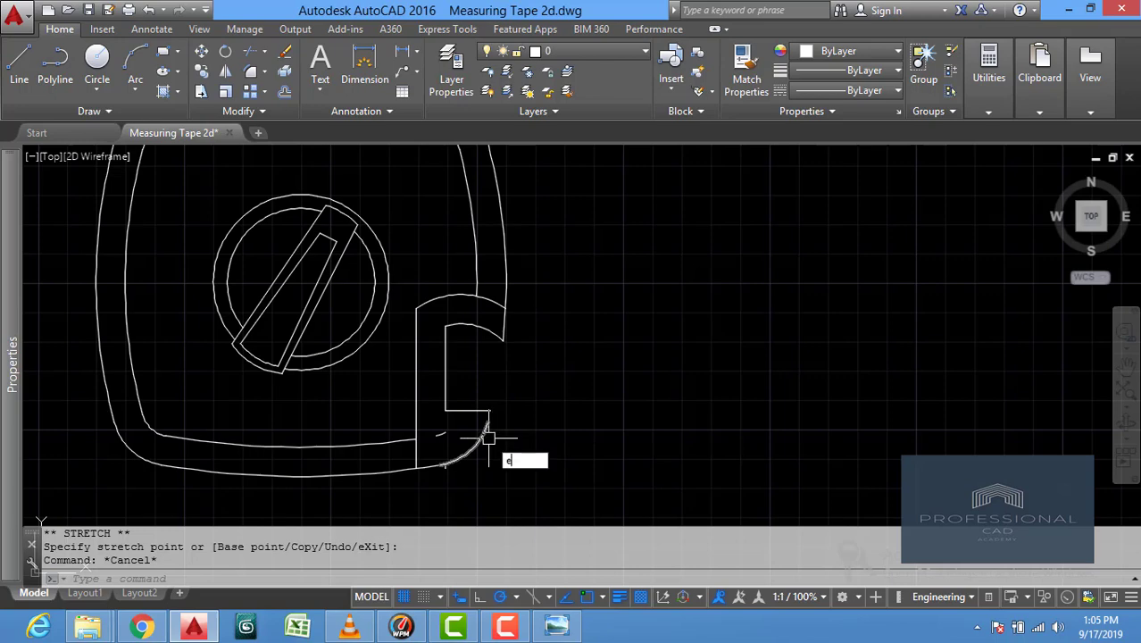
{"action": "type", "text": "x"}
{"action": "key", "text": "Return"}
{"action": "key", "text": "Return"}
{"action": "left_click", "coordinate": [483, 431]}
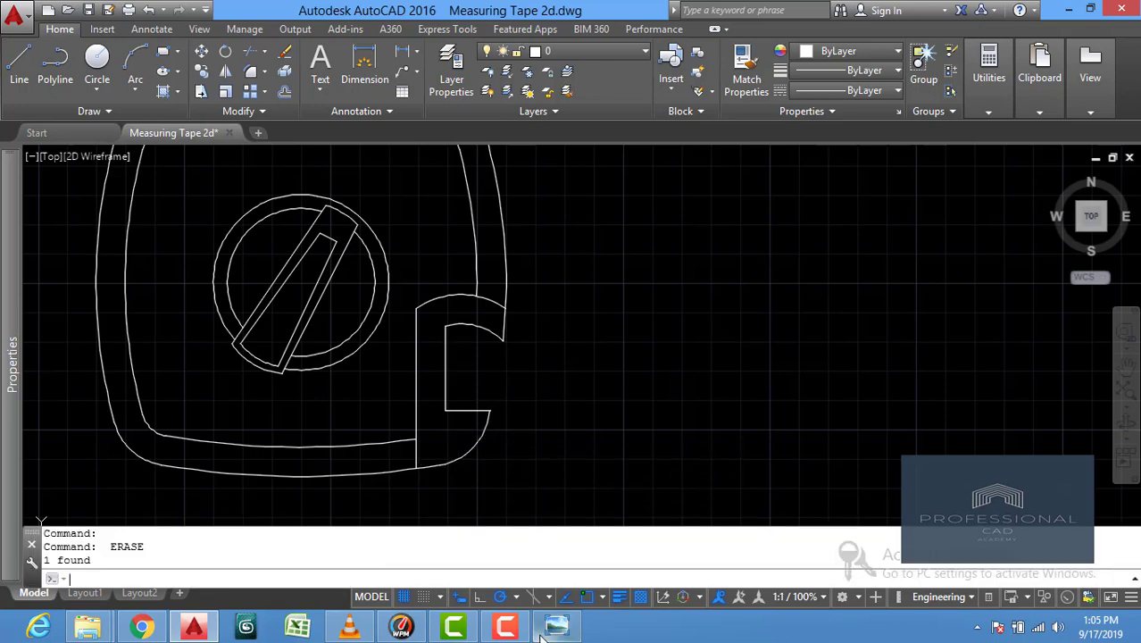
{"action": "key", "text": "Escape"}
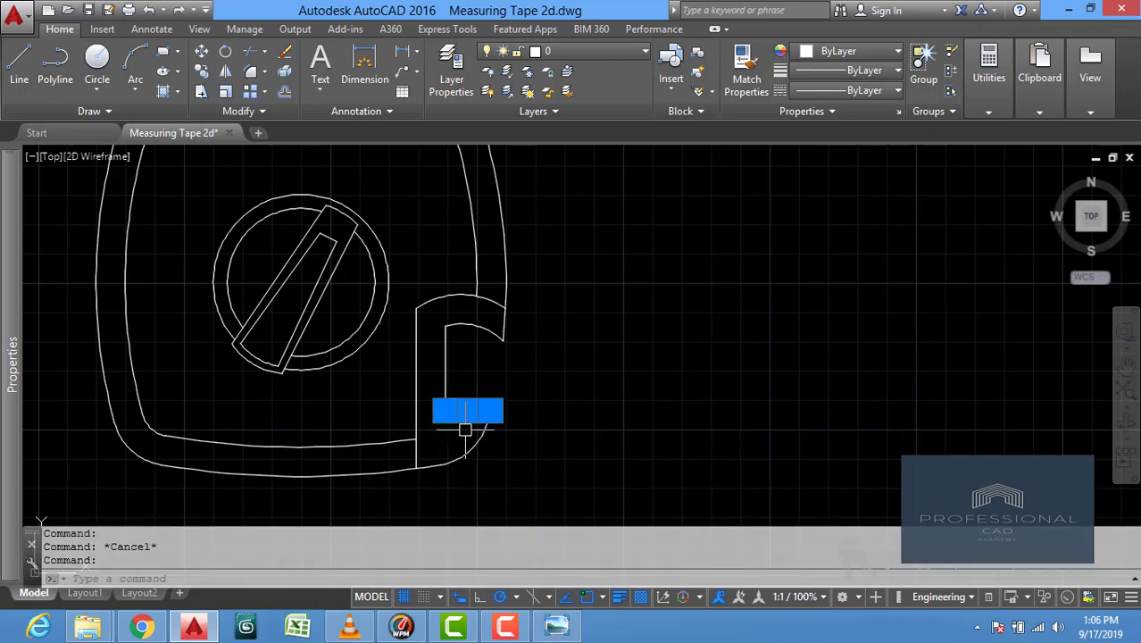
Move the notch's horizontal bottom line straight down by about 0.36".
{"action": "left_click", "coordinate": [482, 437]}
{"action": "type", "text": "m"}
{"action": "key", "text": "Return"}
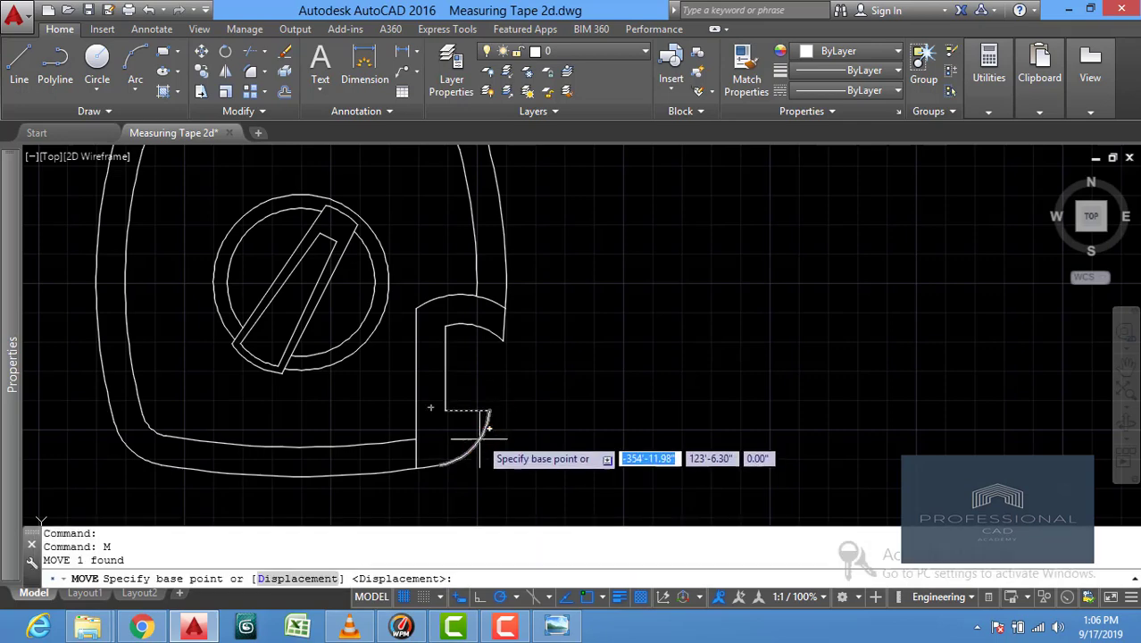
{"action": "left_click", "coordinate": [472, 403]}
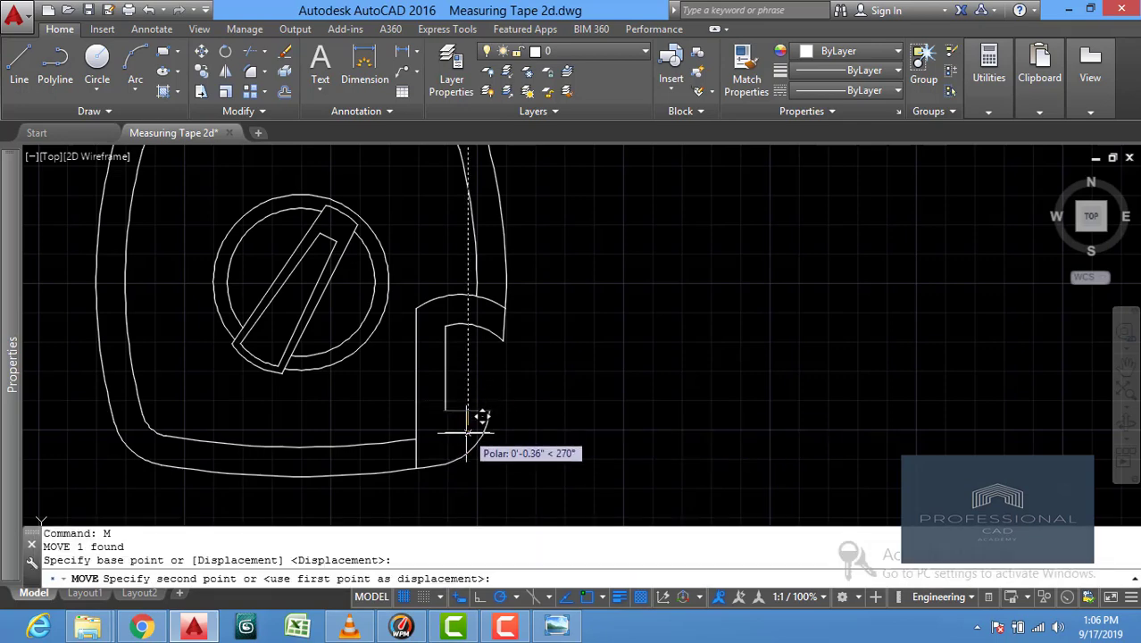
{"action": "key", "text": "Escape"}
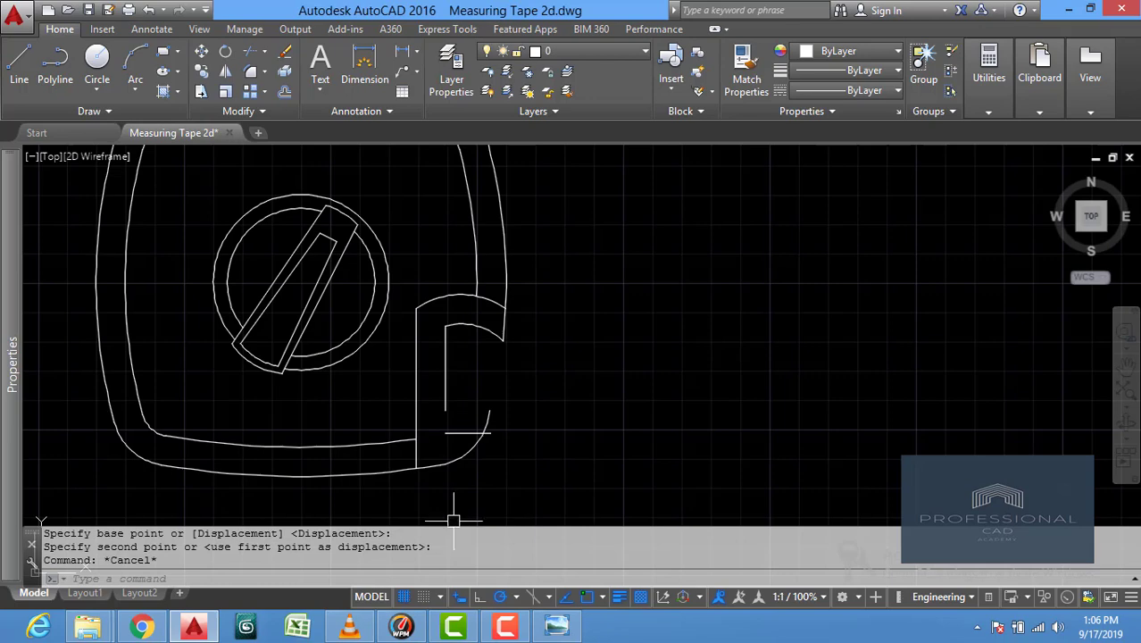
Extend the notch's inner vertical line down to the moved horizontal line and trim the horizontal line and case edge where they overshoot.
{"action": "type", "text": "ex"}
{"action": "key", "text": "Return"}
{"action": "key", "text": "Return"}
{"action": "left_click", "coordinate": [444, 403]}
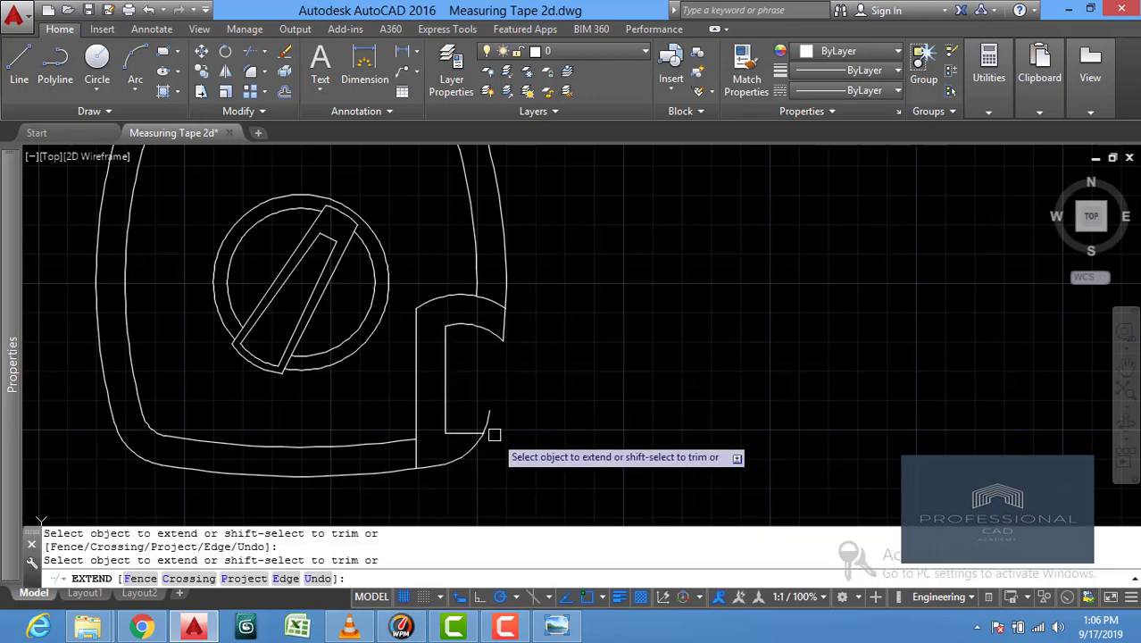
{"action": "left_click", "coordinate": [491, 416], "text": "shift"}
{"action": "key", "text": "Escape"}
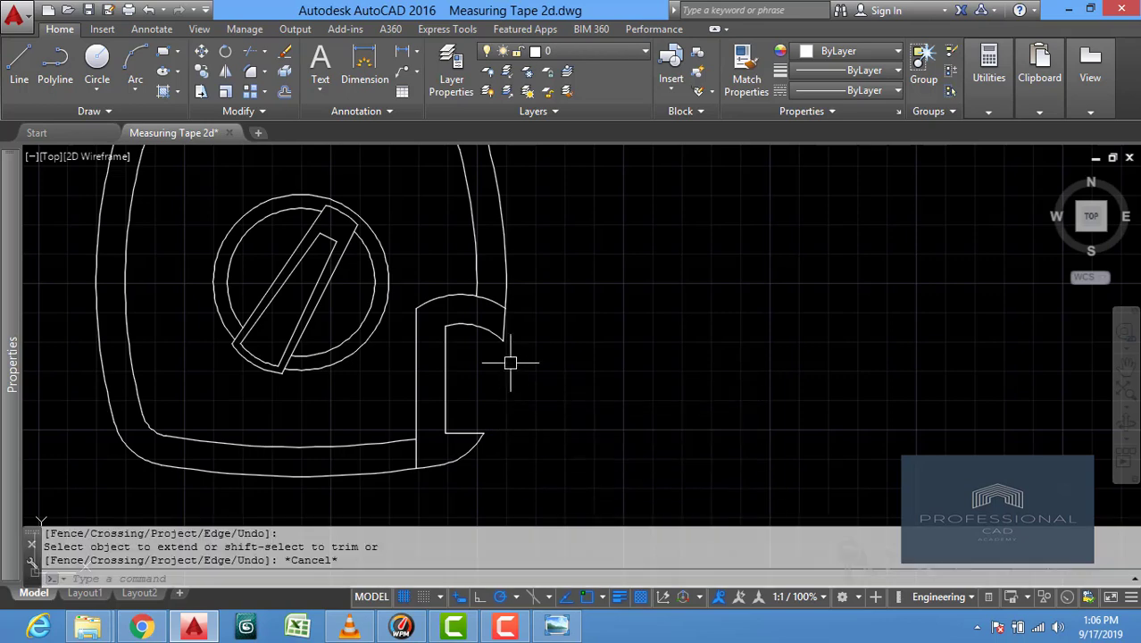
Draw a long, thin horizontal rectangle just outside the case, level with the notch opening.
{"action": "scroll", "coordinate": [501, 388], "scroll_direction": "down", "scroll_amount": 2}
{"action": "scroll", "coordinate": [462, 399], "scroll_direction": "up", "scroll_amount": 2}
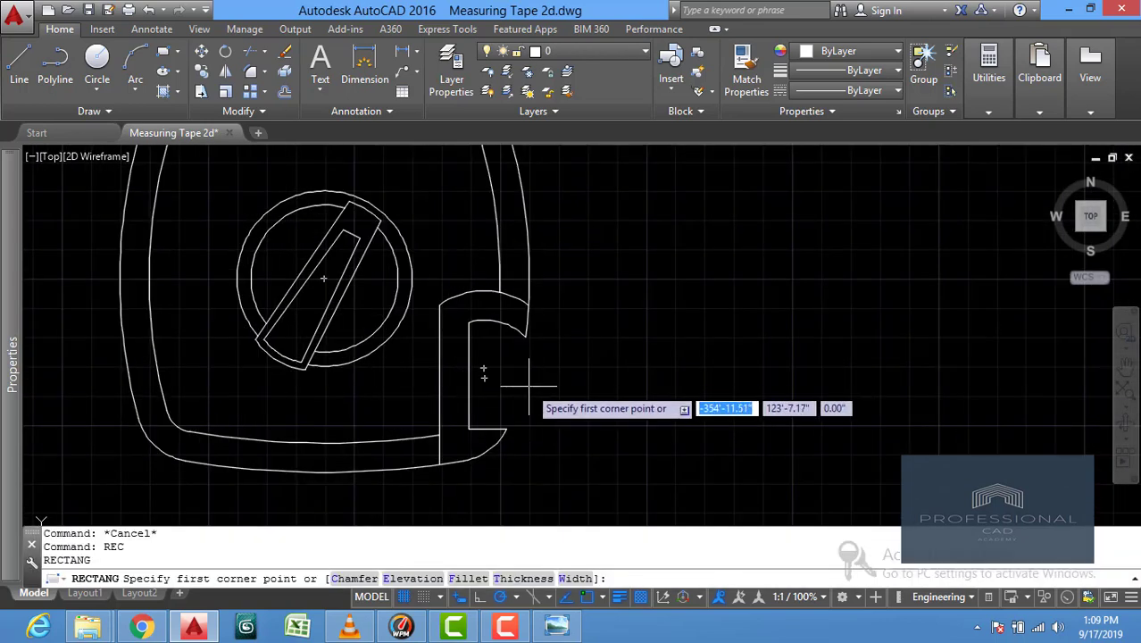
{"action": "left_click", "coordinate": [528, 387]}
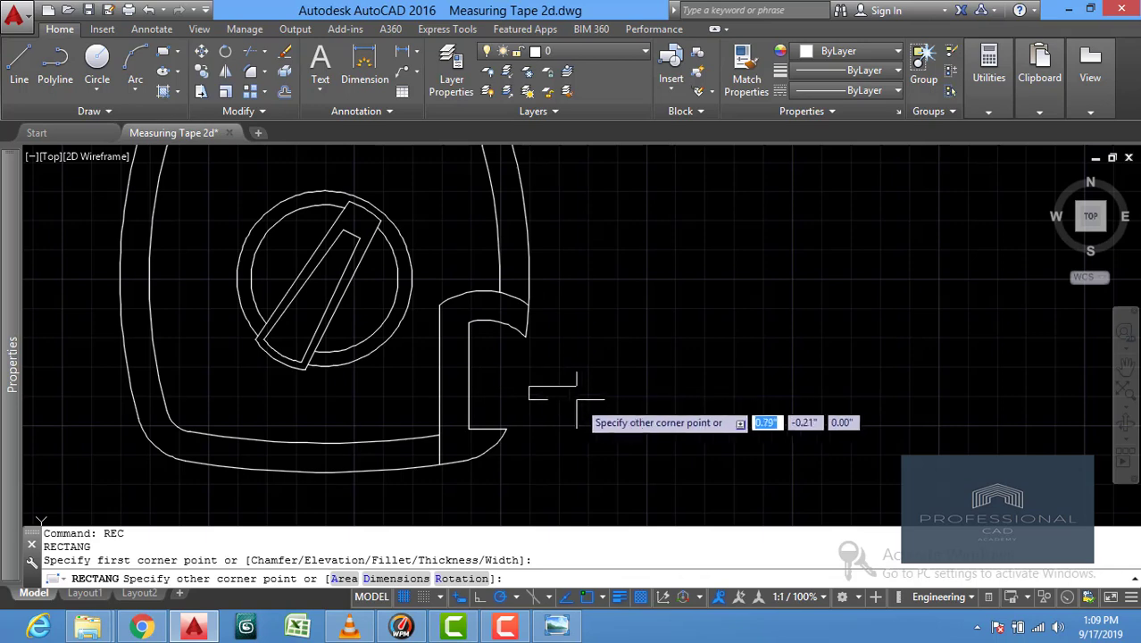
{"action": "left_click", "coordinate": [635, 397]}
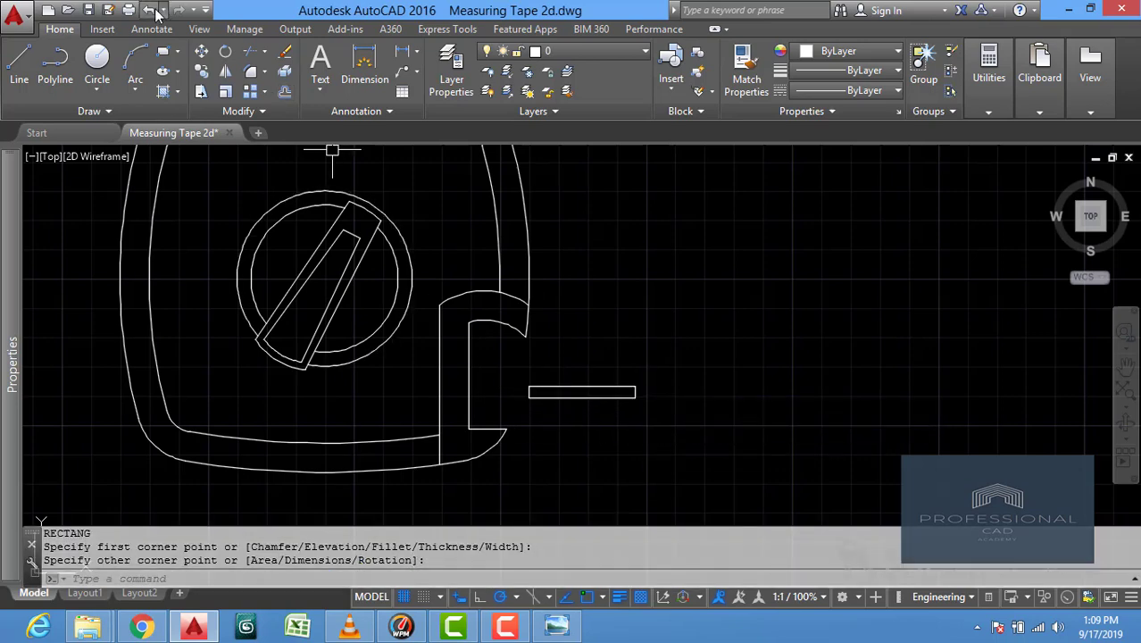
Rotate the thin rectangle clockwise about its lower corner nearest the case so that it slopes down and away.
{"action": "left_click", "coordinate": [225, 52]}
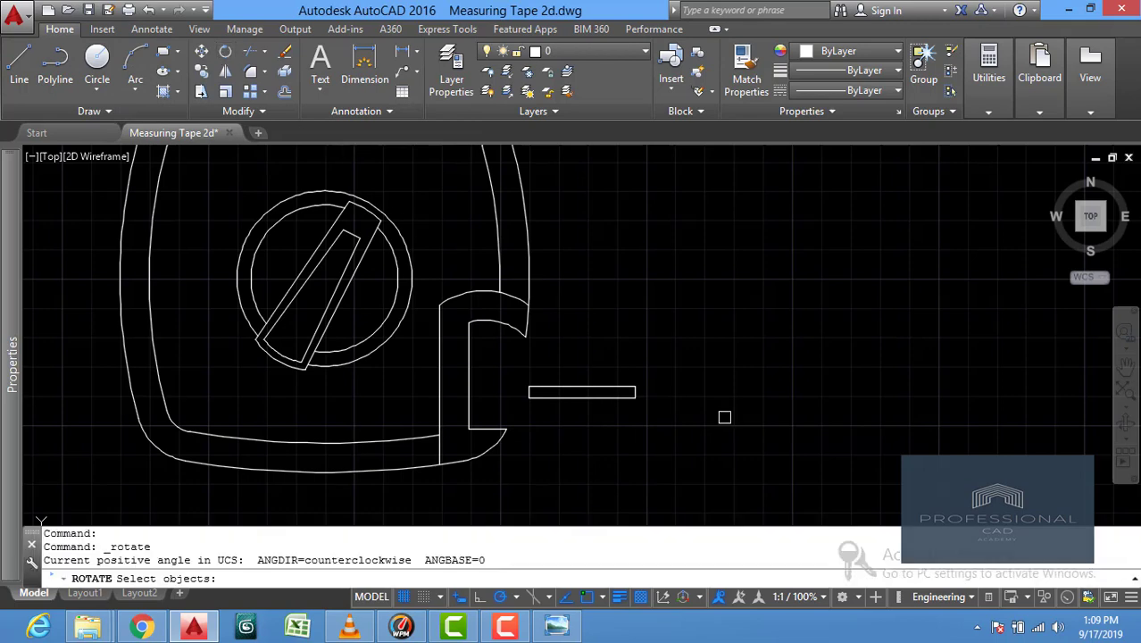
{"action": "left_click", "coordinate": [630, 351]}
{"action": "left_click", "coordinate": [558, 473]}
{"action": "key", "text": "Return"}
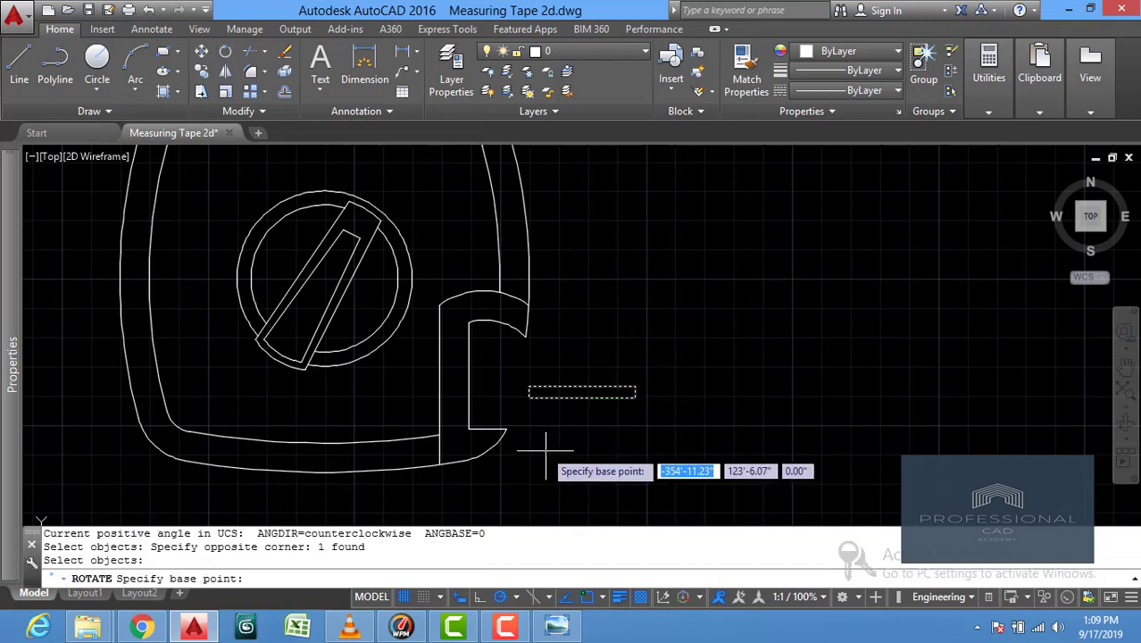
{"action": "left_click", "coordinate": [528, 393]}
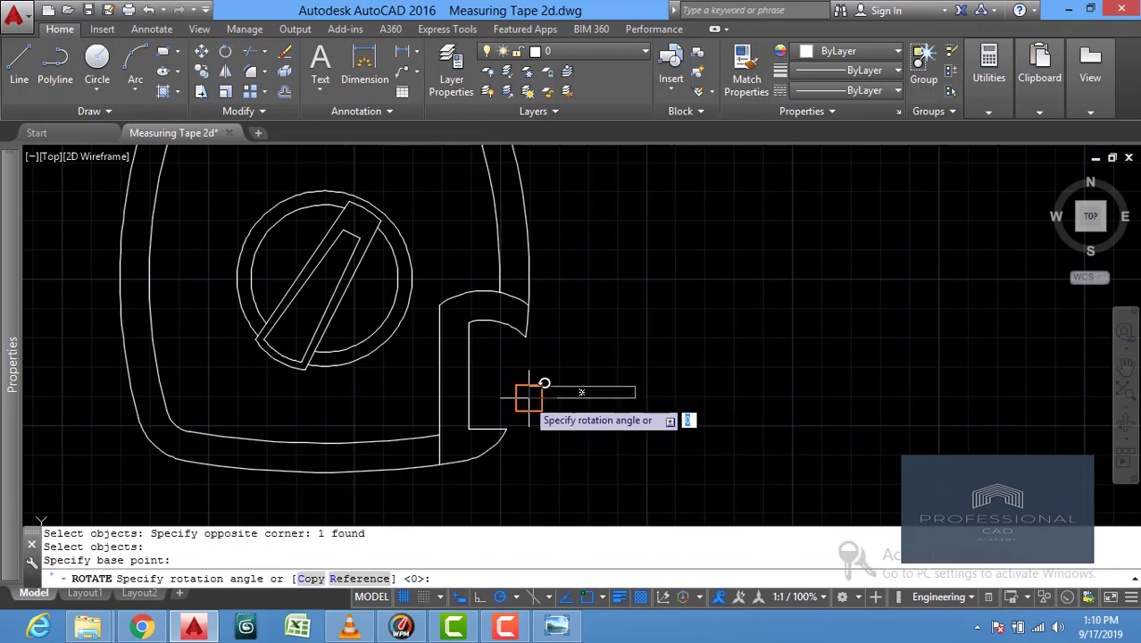
{"action": "left_click", "coordinate": [760, 490]}
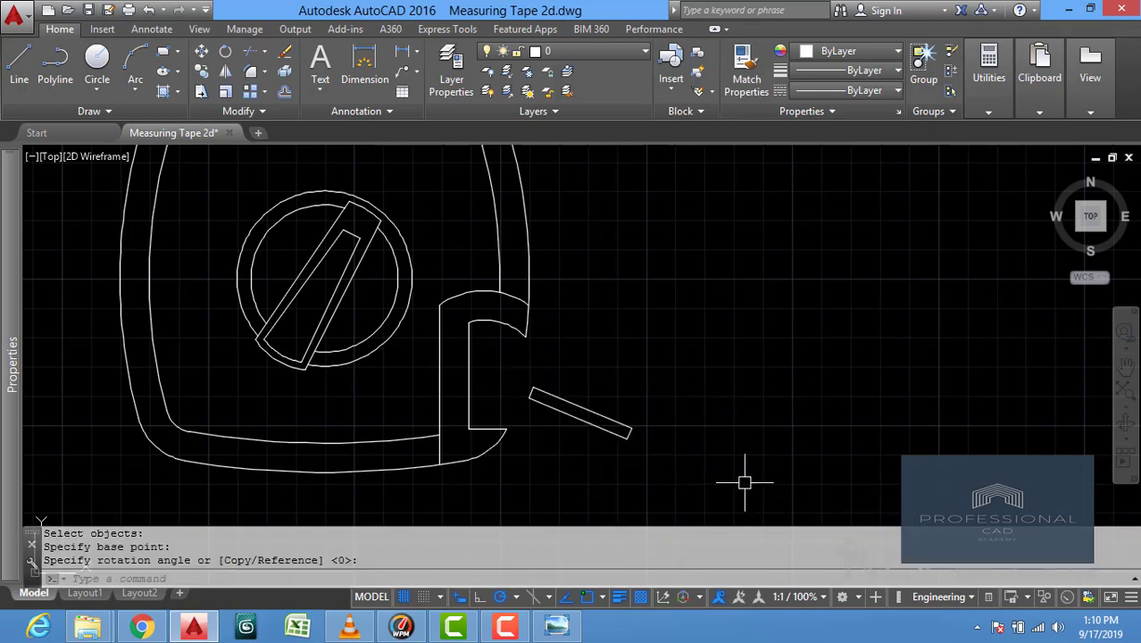
Move the sloped rectangle by its upper inner corner onto the lower part of the notch's inner vertical line.
{"action": "left_click", "coordinate": [203, 53]}
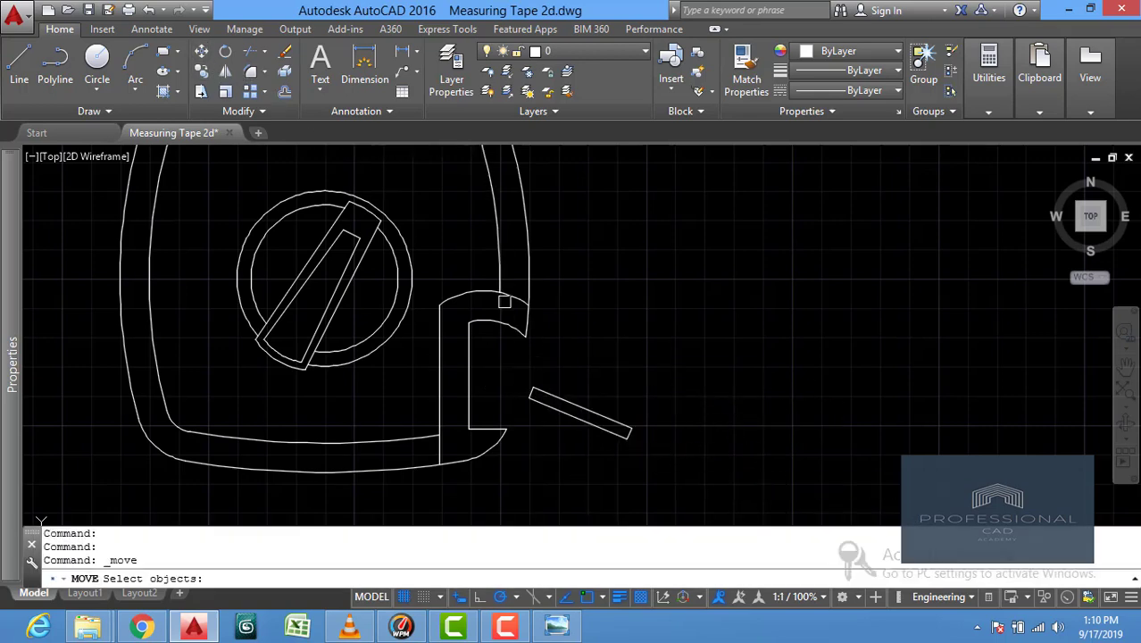
{"action": "left_click", "coordinate": [652, 379]}
{"action": "left_click", "coordinate": [580, 466]}
{"action": "key", "text": "Return"}
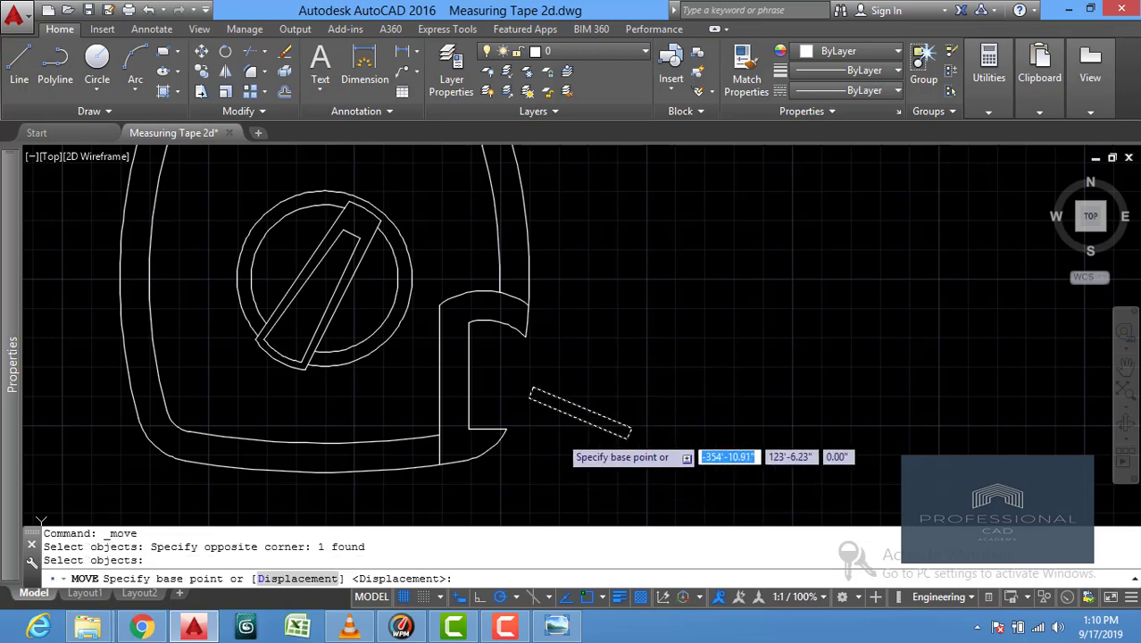
{"action": "left_click", "coordinate": [532, 389]}
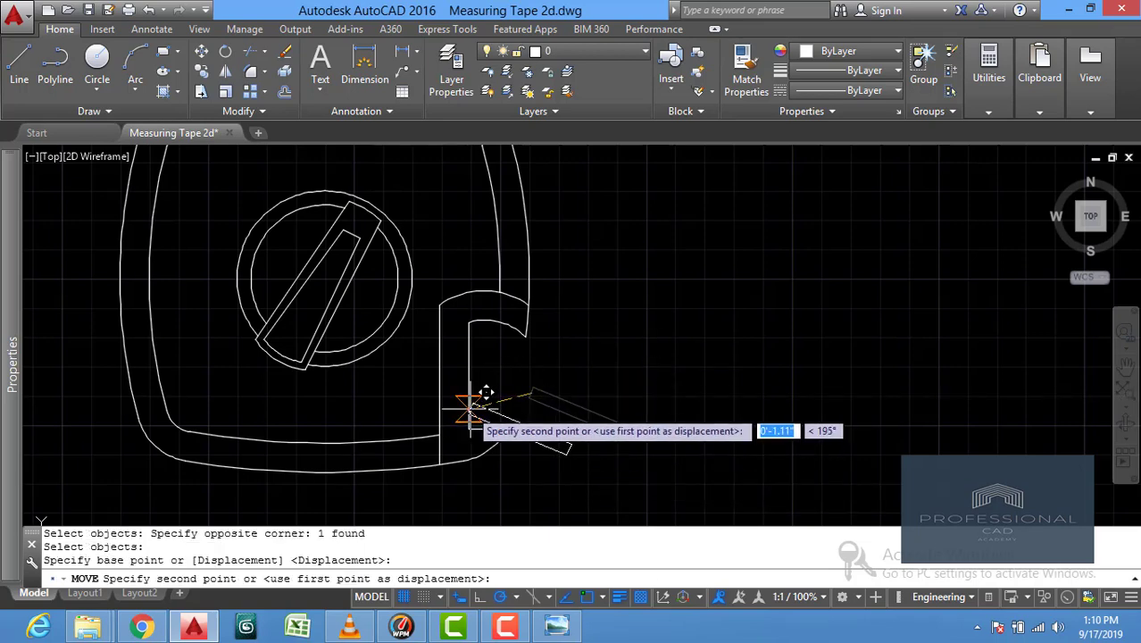
{"action": "left_click", "coordinate": [468, 407]}
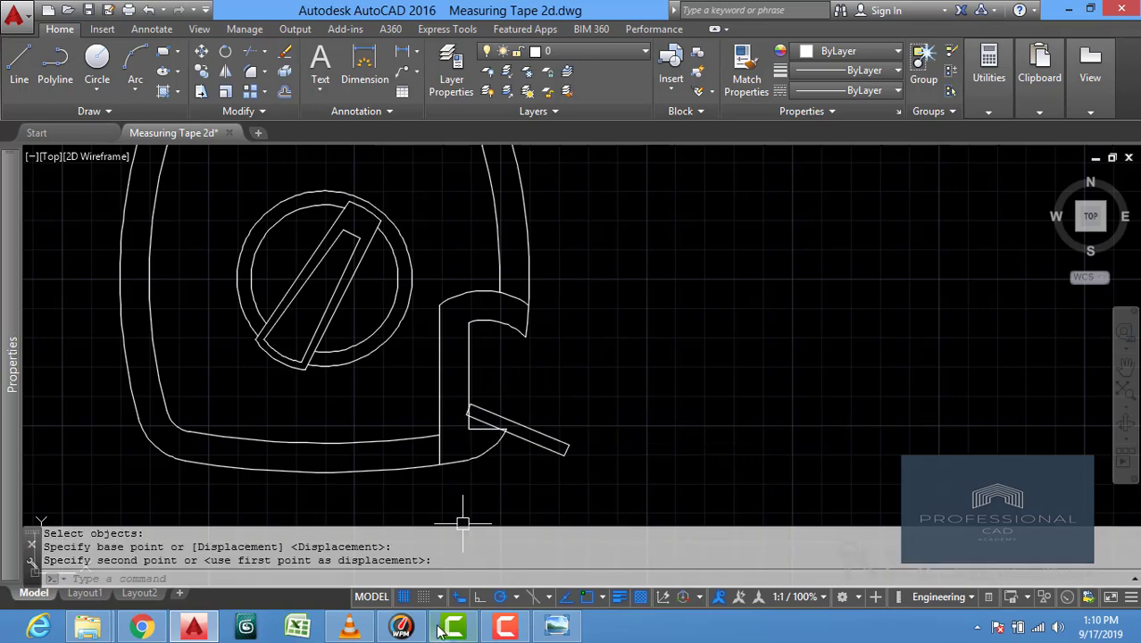
Nudge the sloped rectangle up and away from the notch's inner wall by about 0.09" at 60°.
{"action": "type", "text": "m"}
{"action": "key", "text": "Return"}
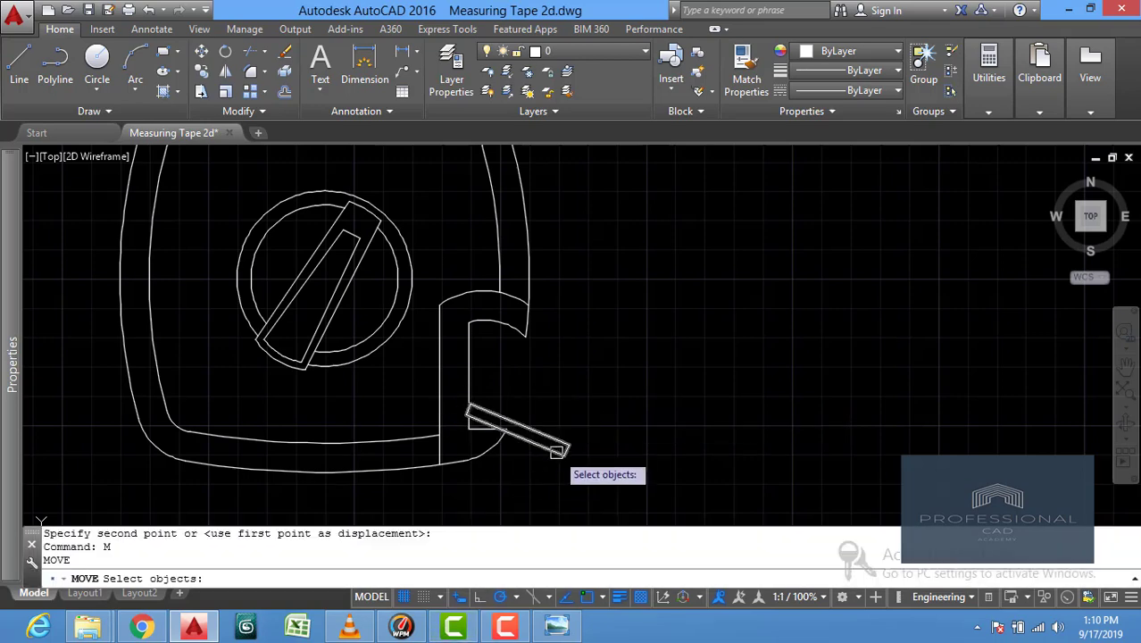
{"action": "left_click", "coordinate": [562, 446]}
{"action": "key", "text": "Return"}
{"action": "left_click", "coordinate": [682, 405]}
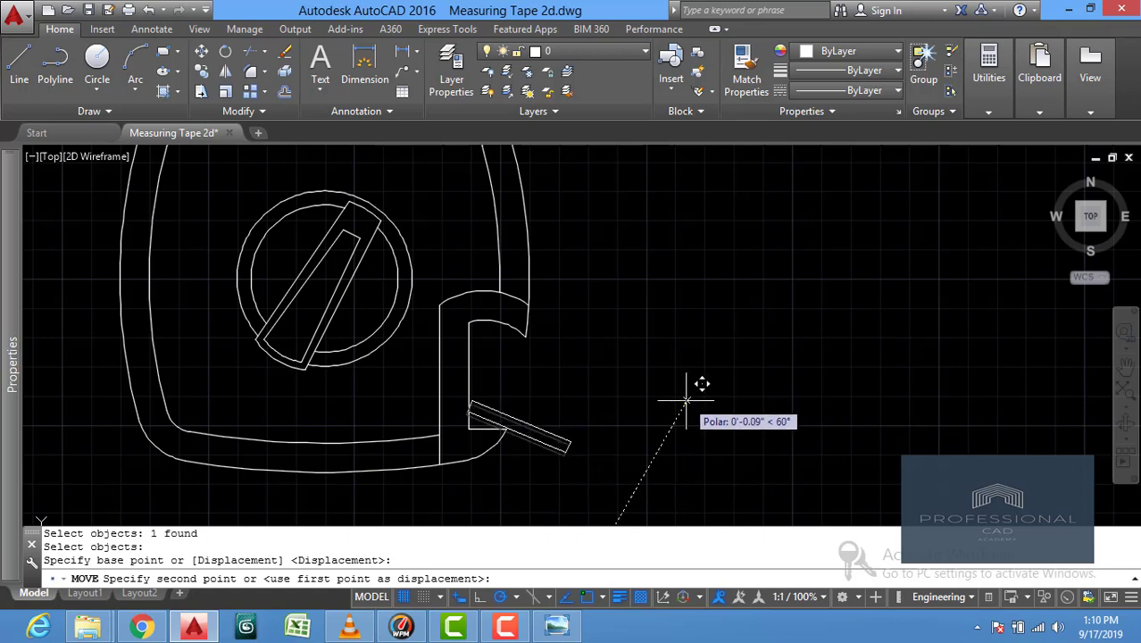
{"action": "left_click", "coordinate": [685, 401]}
{"action": "key", "text": "Escape"}
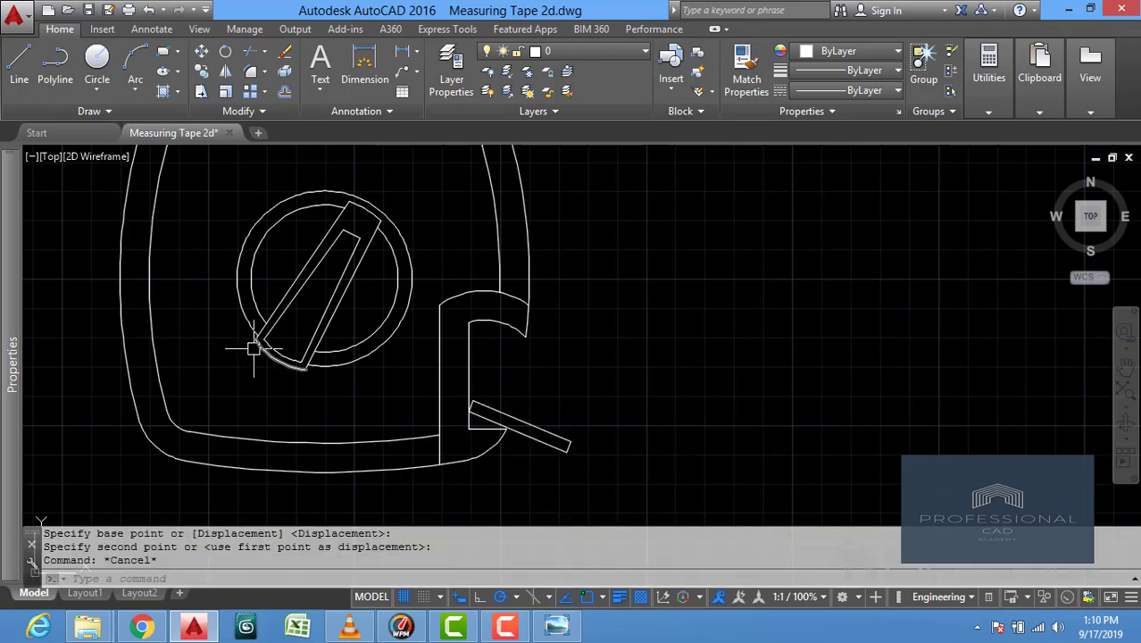
Draw a strap-shaped polyline from the case's upper-left outer corner, narrowing to a kink, widening to a short vertical end and returning to the case.
{"action": "scroll", "coordinate": [253, 341], "scroll_direction": "down", "scroll_amount": 2}
{"action": "middle_click_drag", "start_coordinate": [267, 341], "coordinate": [562, 412]}
{"action": "key", "text": "Escape"}
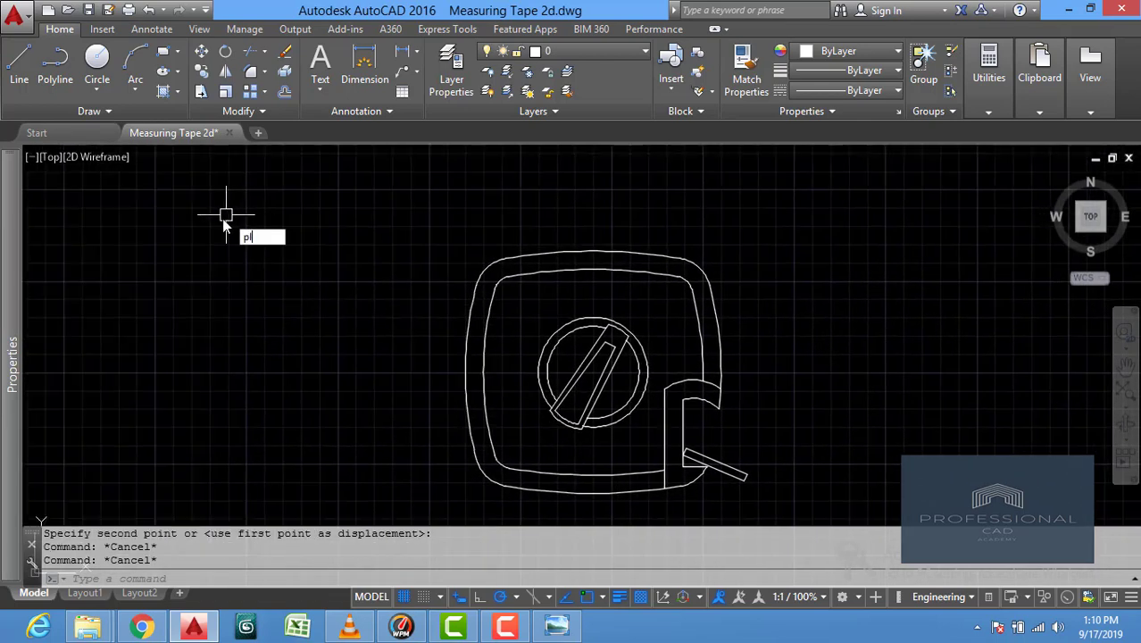
{"action": "key", "text": "Return"}
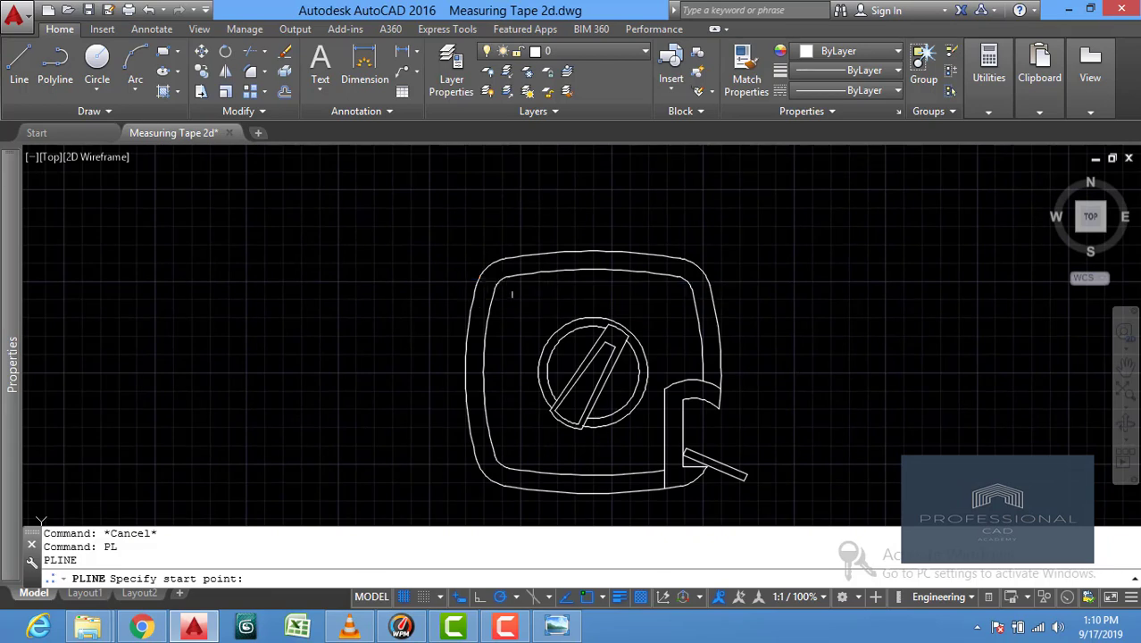
{"action": "left_click", "coordinate": [511, 294]}
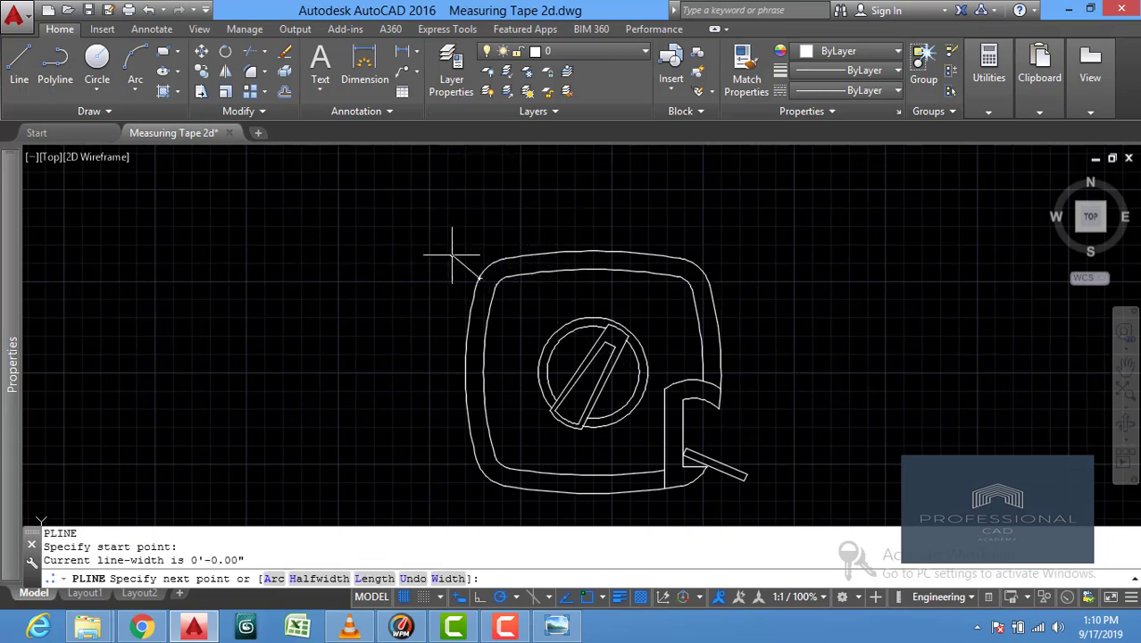
{"action": "left_click", "coordinate": [450, 252]}
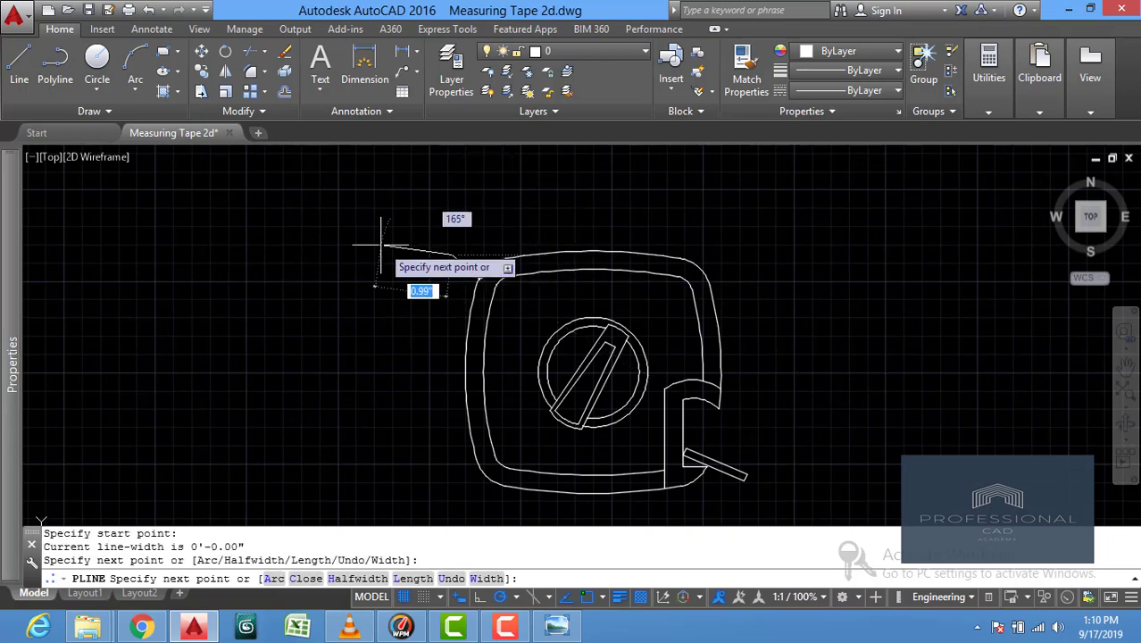
{"action": "left_click", "coordinate": [309, 234]}
{"action": "left_click", "coordinate": [309, 221]}
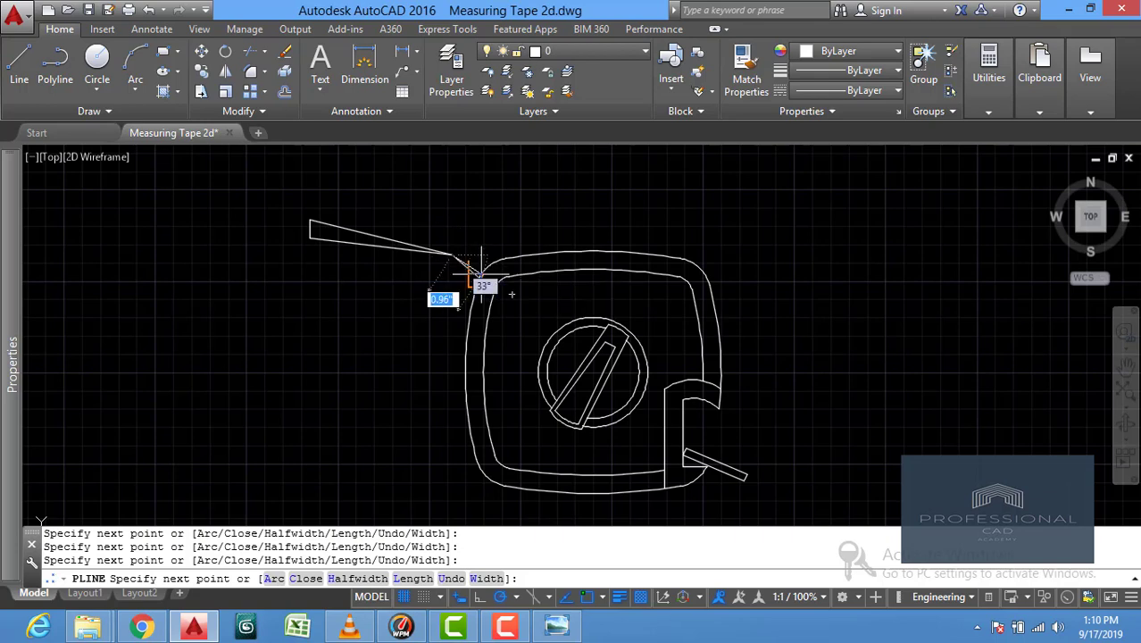
{"action": "left_click", "coordinate": [496, 357]}
{"action": "key", "text": "Return"}
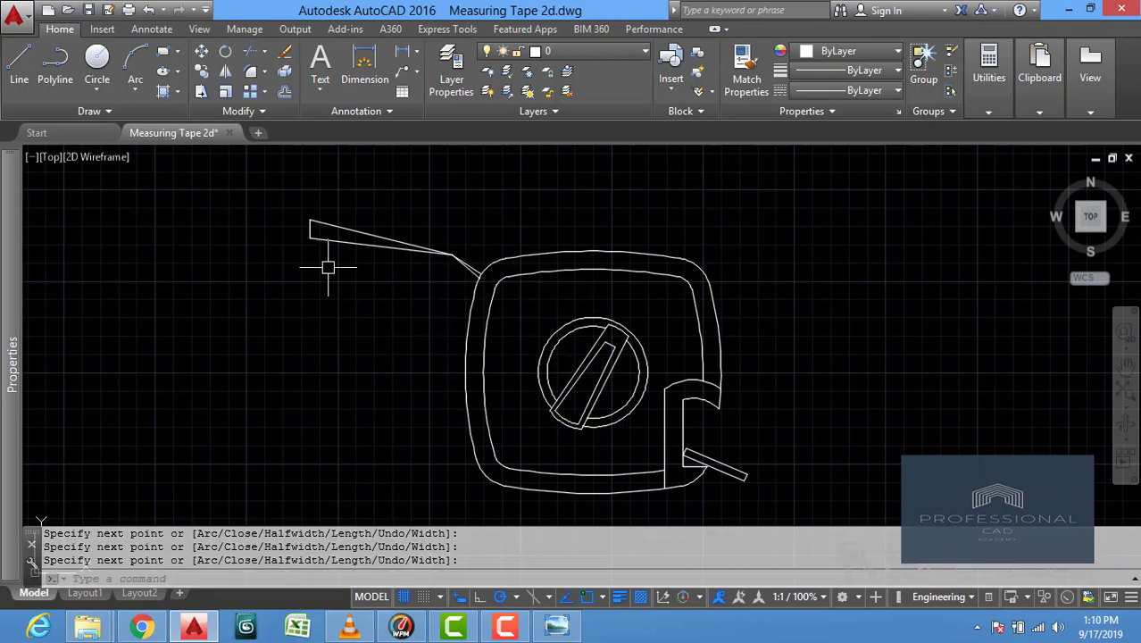
Convert the strap polyline's lower long segment to an arc bulging upward.
{"action": "scroll", "coordinate": [323, 232], "scroll_direction": "up", "scroll_amount": 3}
{"action": "left_click", "coordinate": [367, 259]}
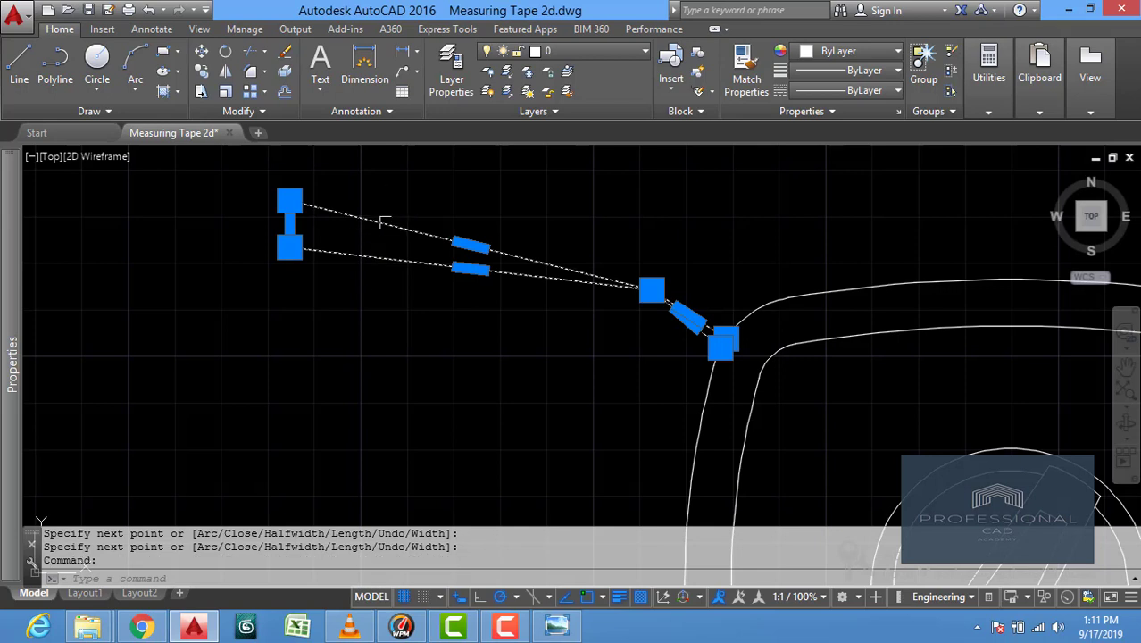
{"action": "left_click", "coordinate": [471, 269]}
{"action": "key", "text": "Escape"}
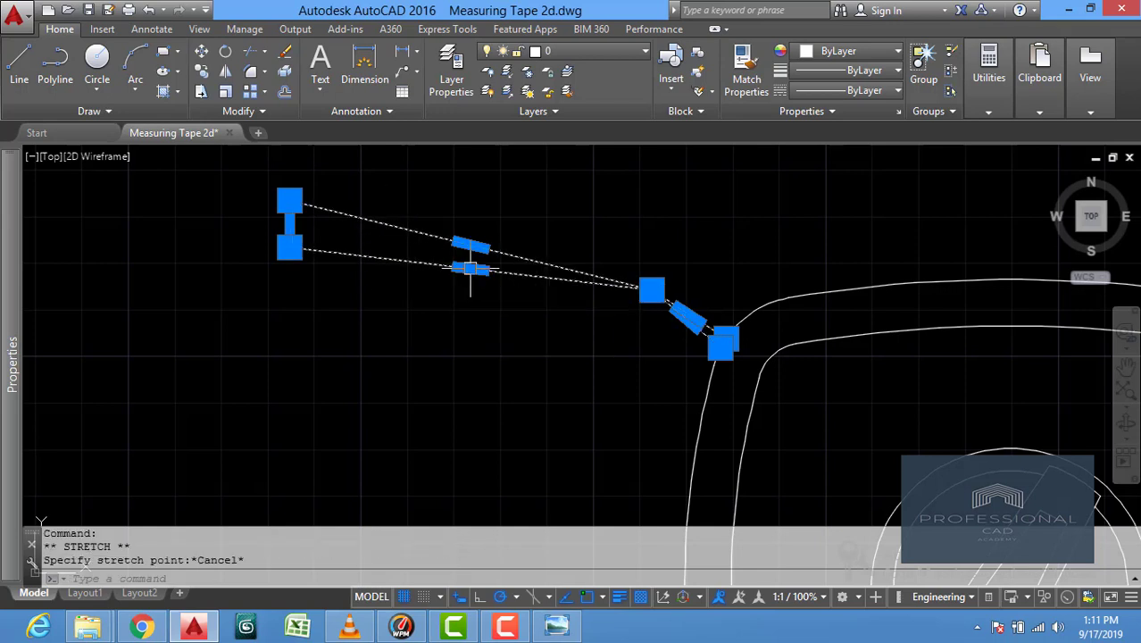
{"action": "left_click", "coordinate": [465, 268]}
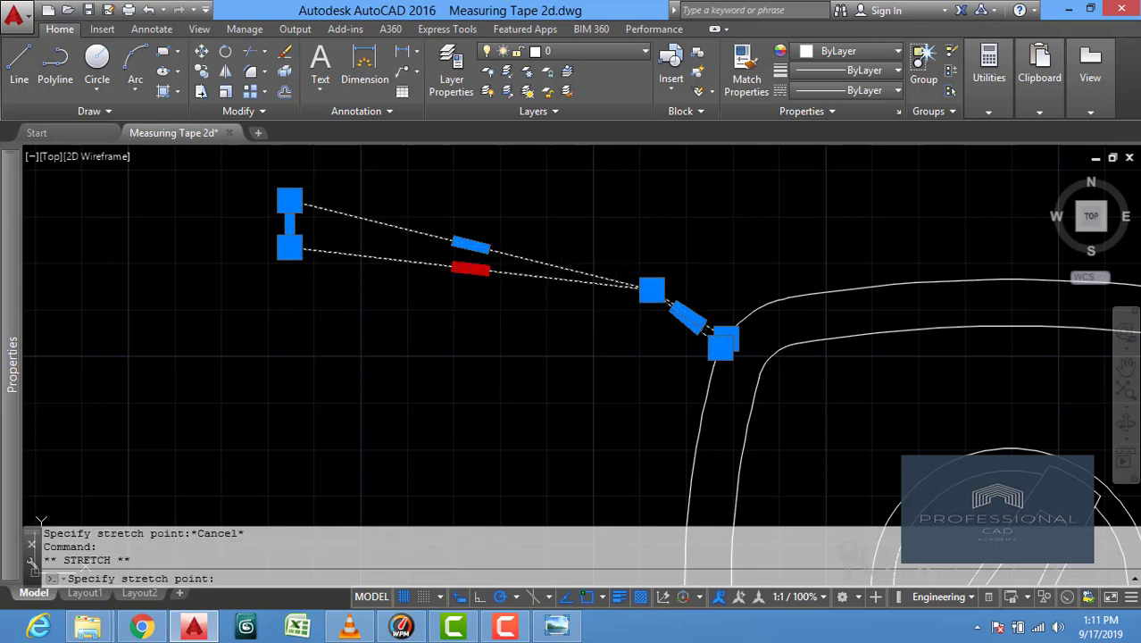
{"action": "key", "text": "F8"}
{"action": "key", "text": "Escape"}
{"action": "left_click", "coordinate": [536, 348]}
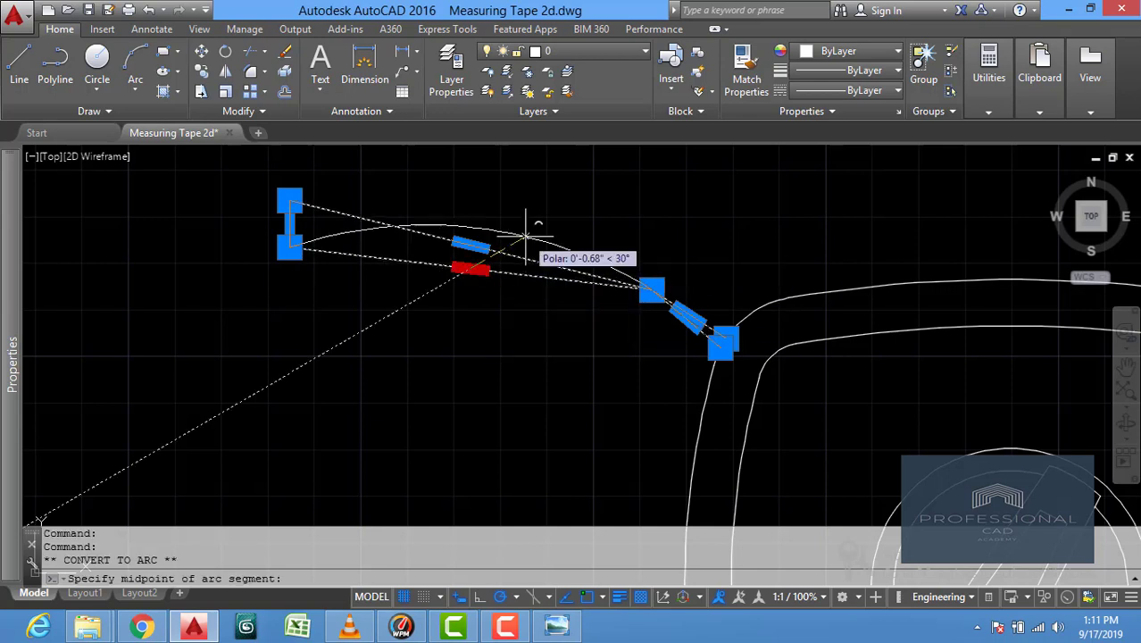
{"action": "left_click", "coordinate": [520, 239]}
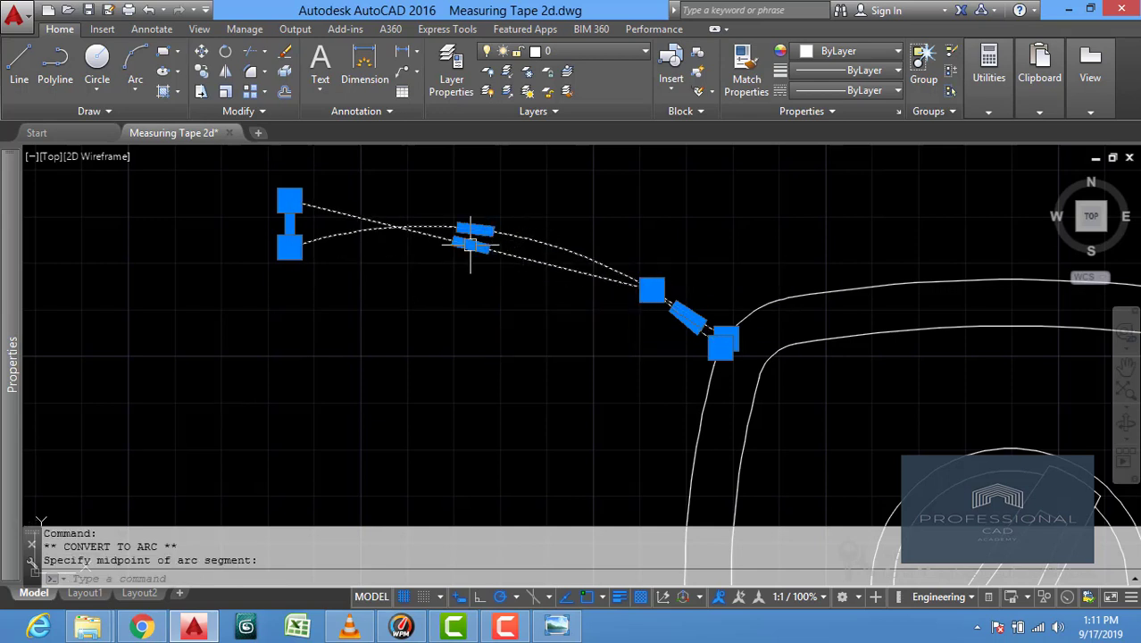
Convert the strap polyline's upper long segment to an arc bulging upward above the lower arc.
{"action": "left_click", "coordinate": [470, 243]}
{"action": "key", "text": "Escape"}
{"action": "mouse_move", "coordinate": [470, 243]}
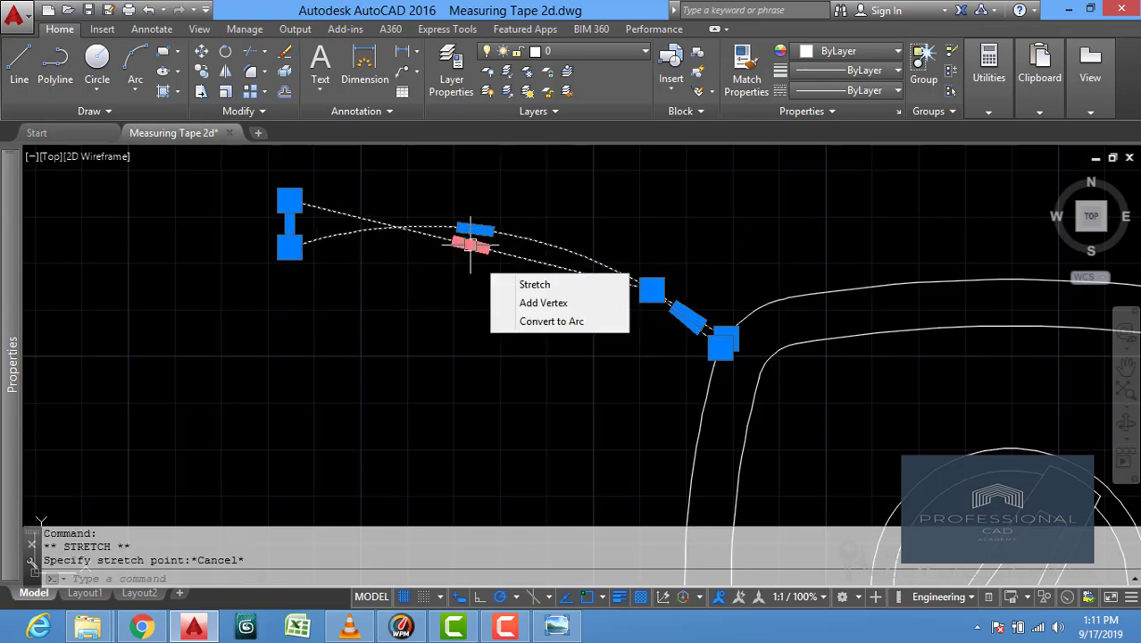
{"action": "left_click", "coordinate": [544, 322]}
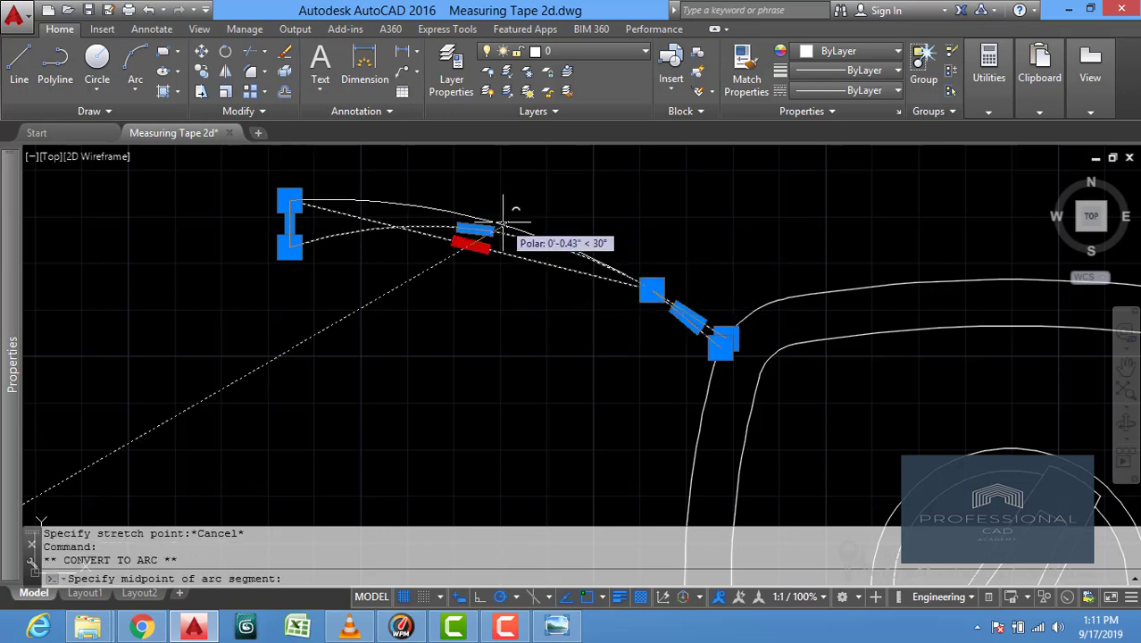
{"action": "left_click", "coordinate": [503, 222]}
{"action": "key", "text": "Escape"}
Convert the strap's short vertical end segment to an arc bulging outward, giving the strap a rounded free end.
{"action": "left_click", "coordinate": [290, 225]}
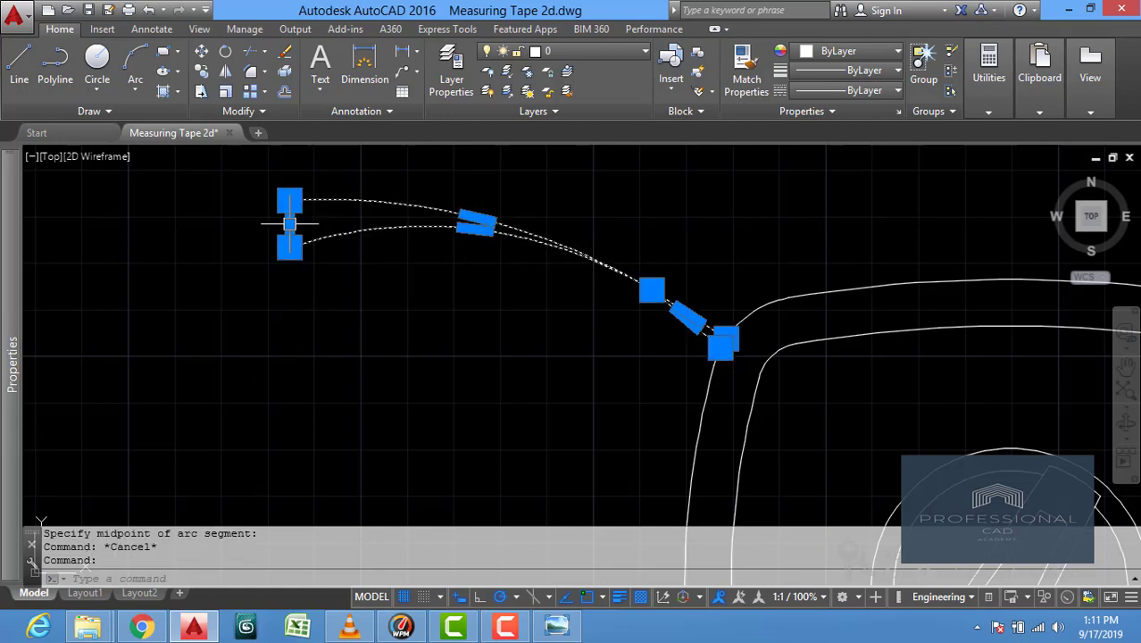
{"action": "mouse_move", "coordinate": [289, 223]}
{"action": "left_click", "coordinate": [354, 296]}
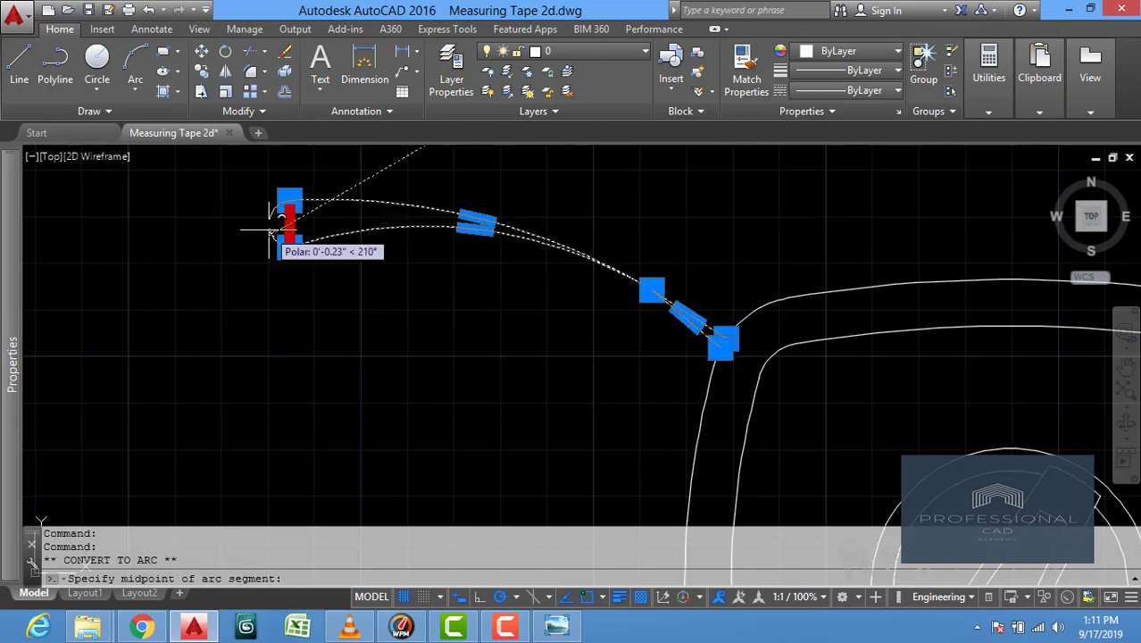
{"action": "left_click", "coordinate": [269, 223]}
{"action": "key", "text": "Escape"}
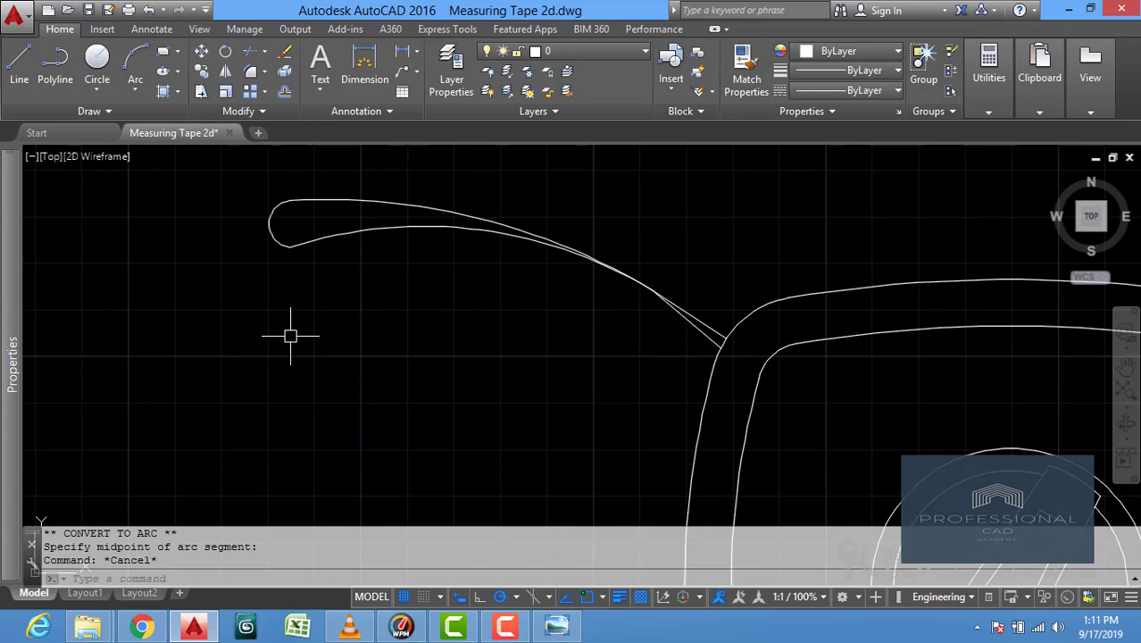
Stretch the lower vertex of the strap's rounded end slightly up and inward to smooth its transition into the lower arc.
{"action": "left_click", "coordinate": [315, 241]}
{"action": "left_click", "coordinate": [289, 248]}
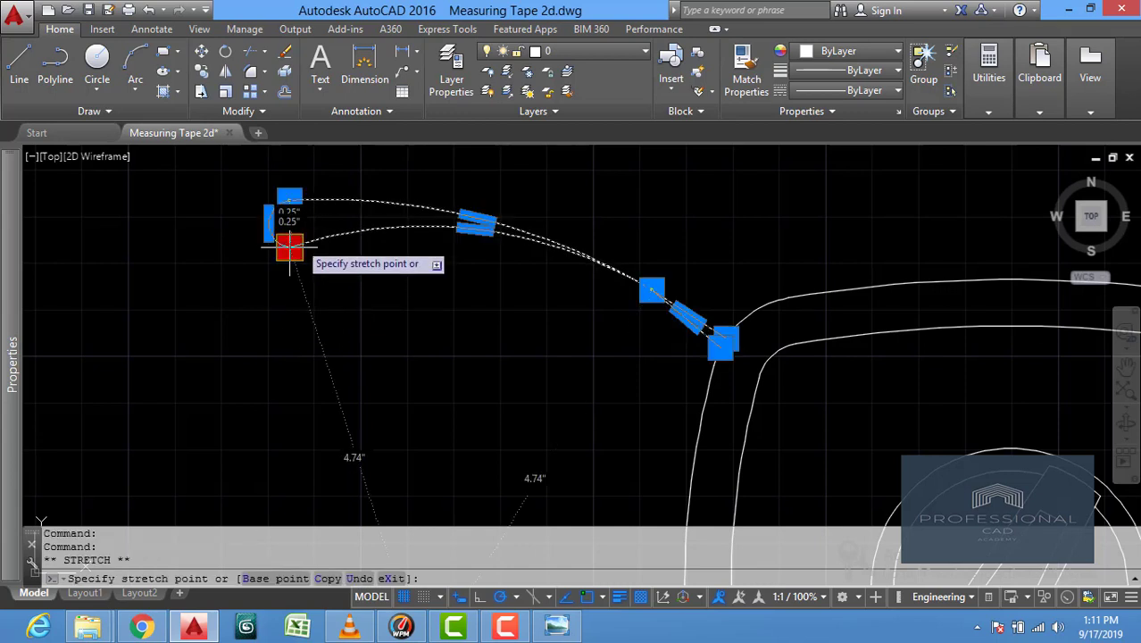
{"action": "left_click", "coordinate": [299, 241]}
{"action": "key", "text": "Escape"}
{"action": "scroll", "coordinate": [304, 239], "scroll_direction": "up", "scroll_amount": 3}
{"action": "left_click", "coordinate": [298, 244]}
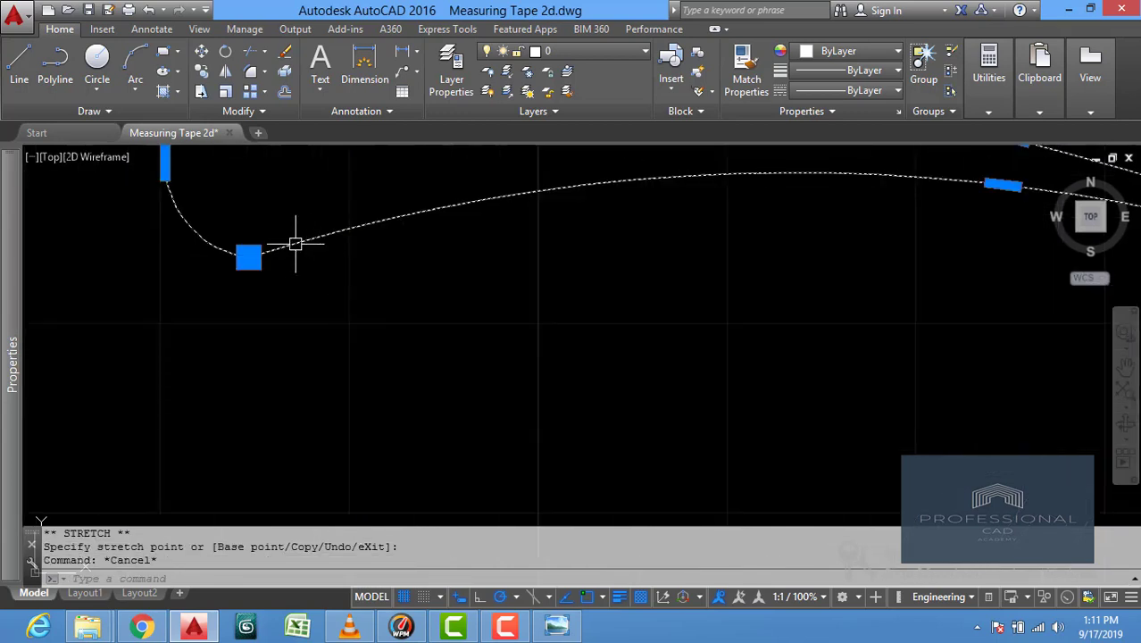
{"action": "left_click", "coordinate": [248, 256]}
{"action": "key", "text": "Escape"}
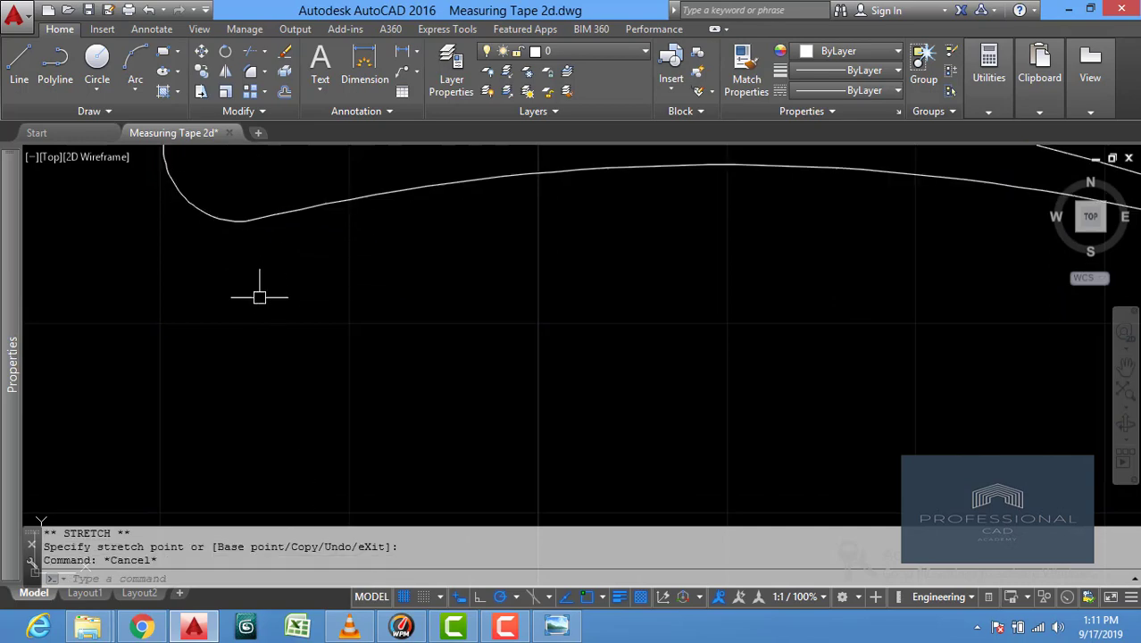
{"action": "scroll", "coordinate": [263, 321], "scroll_direction": "up", "scroll_amount": 3}
{"action": "scroll", "coordinate": [459, 380], "scroll_direction": "down", "scroll_amount": 5}
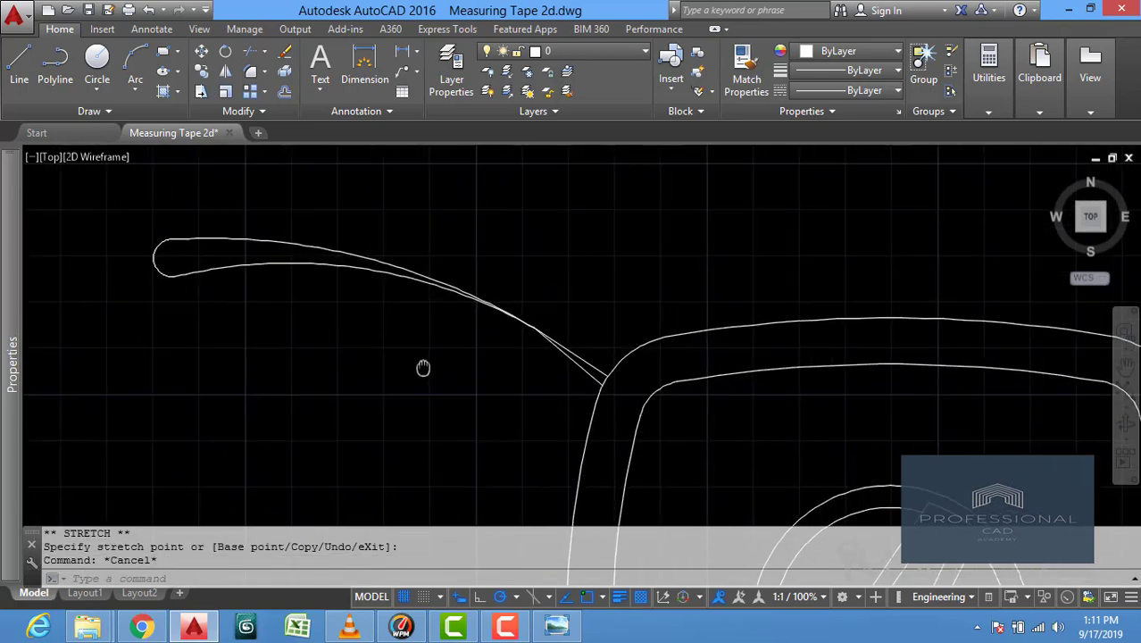
Set the strap polyline's lineweight to 0.53 mm.
{"action": "left_click", "coordinate": [443, 306]}
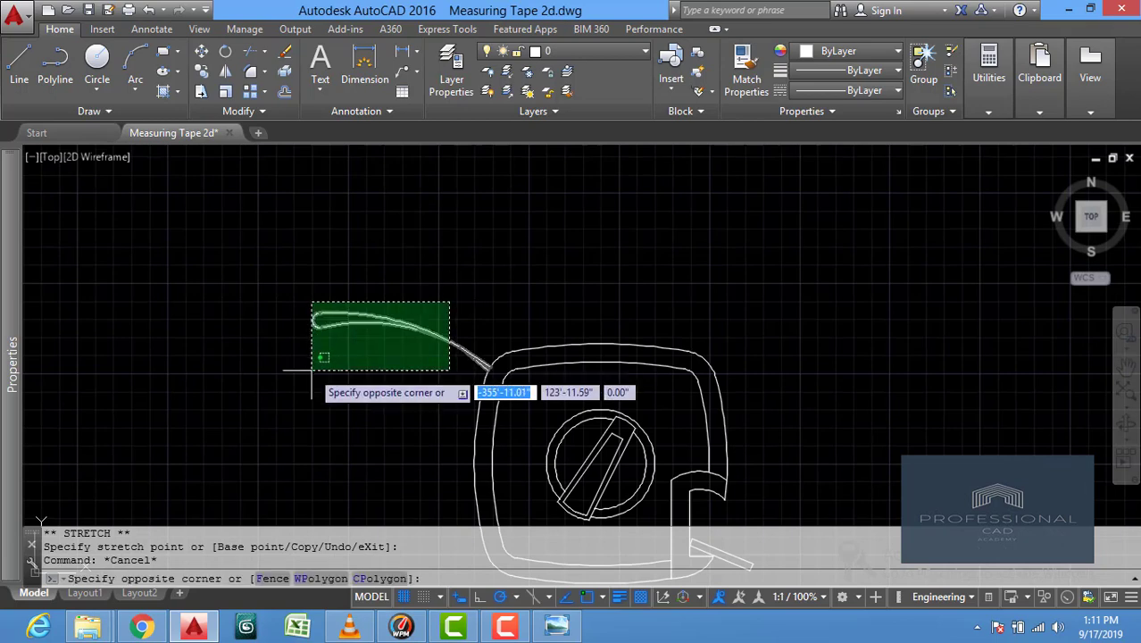
{"action": "left_click", "coordinate": [312, 382]}
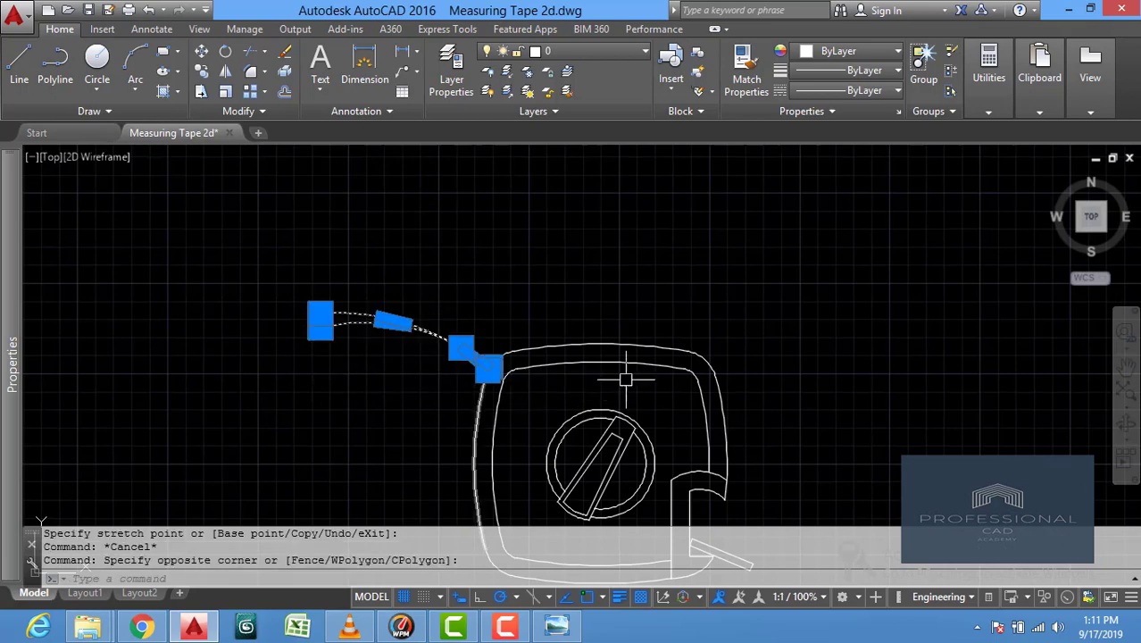
{"action": "left_click", "coordinate": [887, 78]}
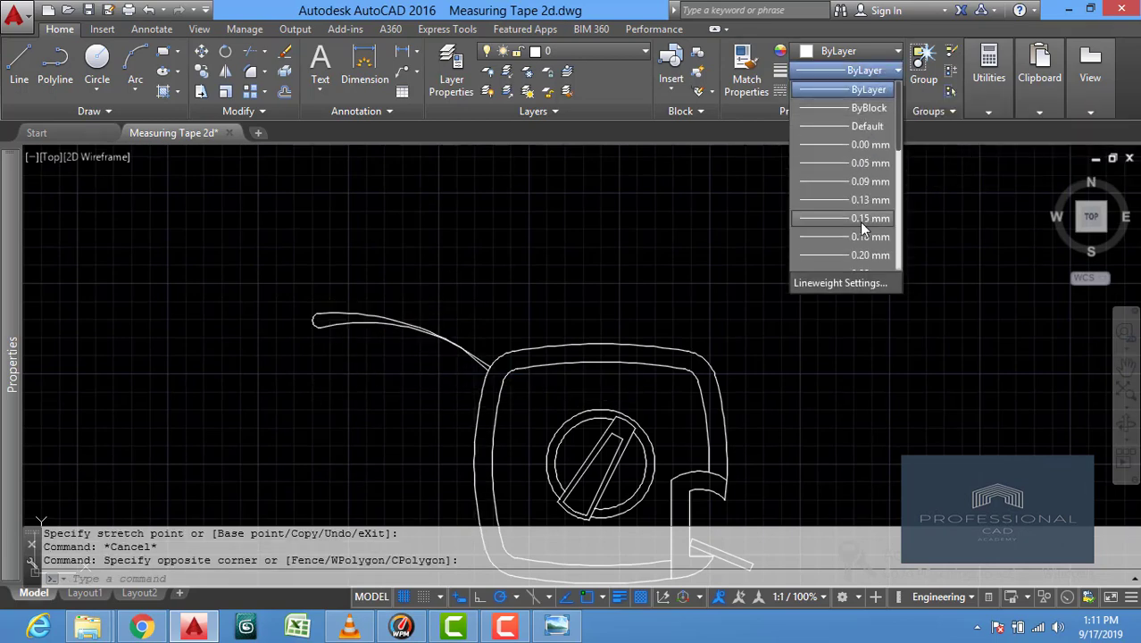
{"action": "scroll", "coordinate": [860, 249], "scroll_direction": "down", "scroll_amount": 3}
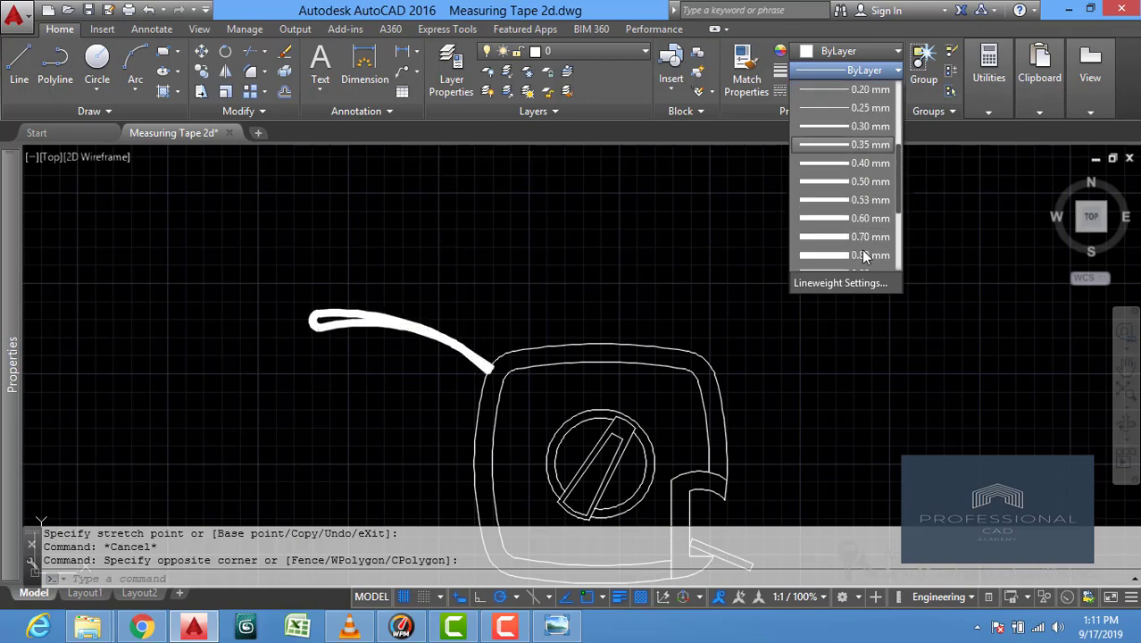
{"action": "left_click", "coordinate": [862, 200]}
{"action": "key", "text": "Escape"}
Draw a small circle of about 0.25" radius outside the case, beside its upper-right corner.
{"action": "middle_click_drag", "start_coordinate": [624, 323], "coordinate": [421, 212]}
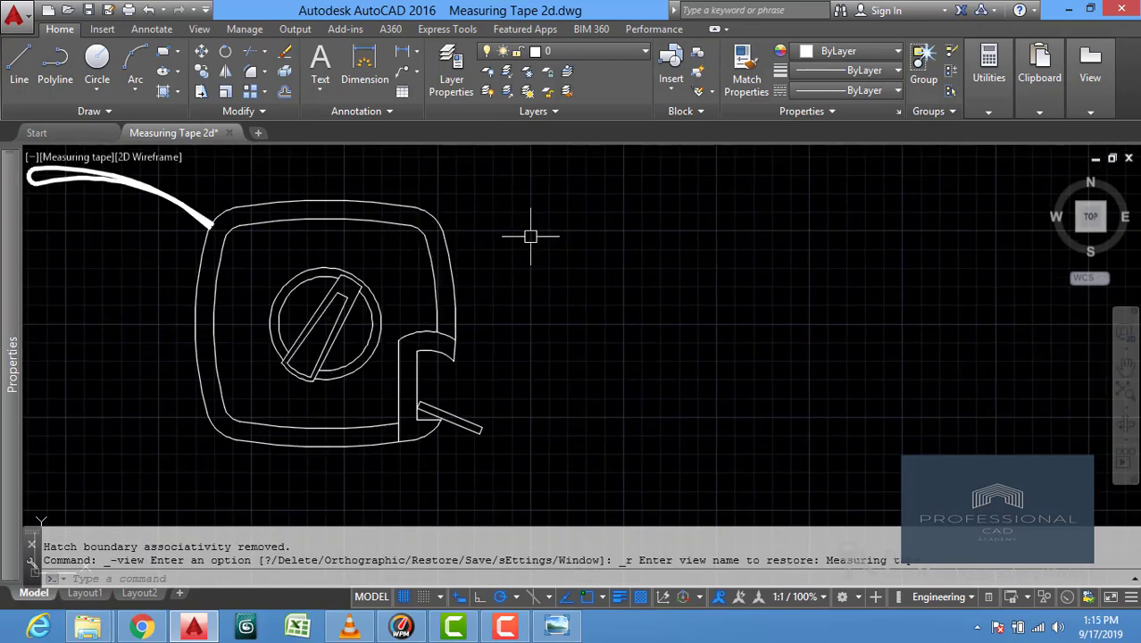
{"action": "type", "text": "c"}
{"action": "key", "text": "Return"}
{"action": "left_click", "coordinate": [498, 237]}
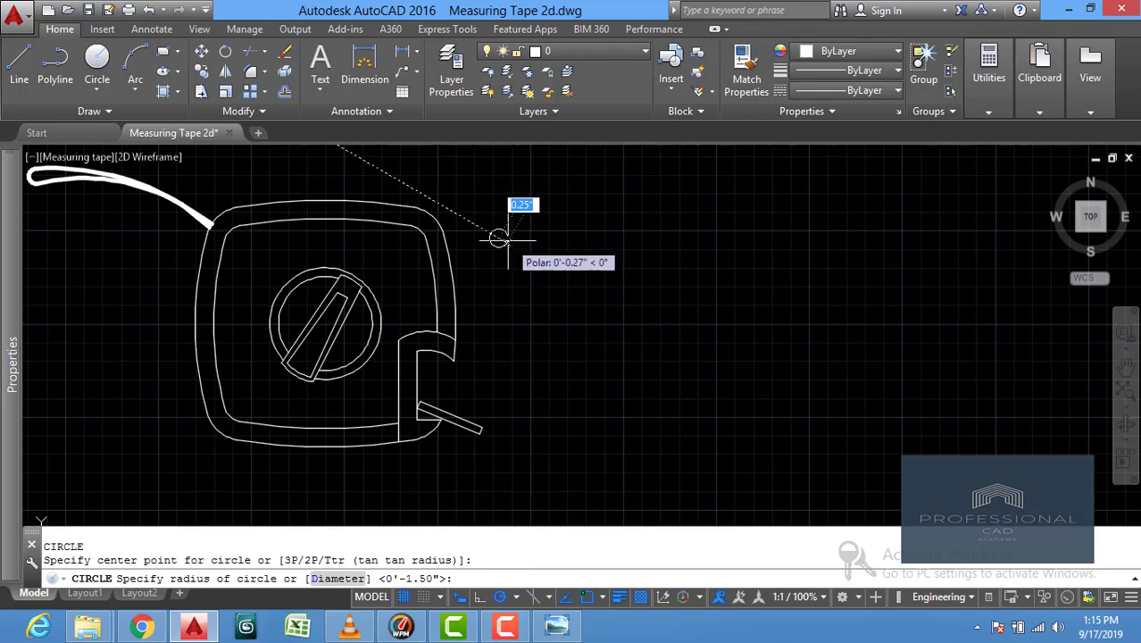
{"action": "left_click", "coordinate": [508, 238]}
Draw a vertical and a horizontal line across the small circle between its quadrant points, forming a cross.
{"action": "type", "text": "L"}
{"action": "key", "text": "Return"}
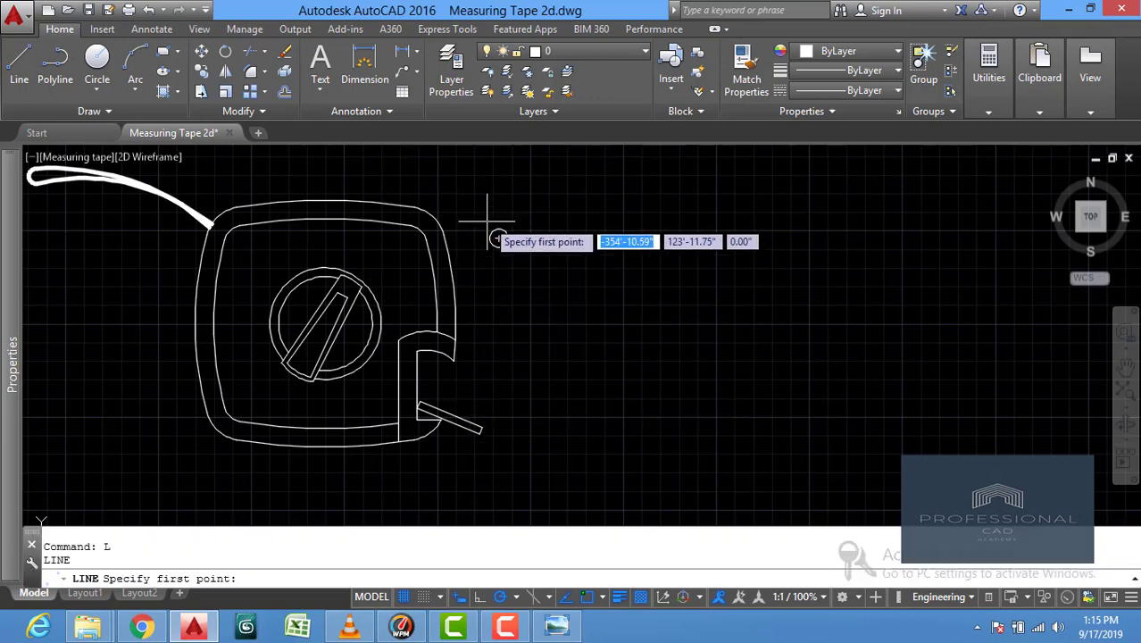
{"action": "scroll", "coordinate": [496, 234], "scroll_direction": "up", "scroll_amount": 5}
{"action": "left_click", "coordinate": [529, 266]}
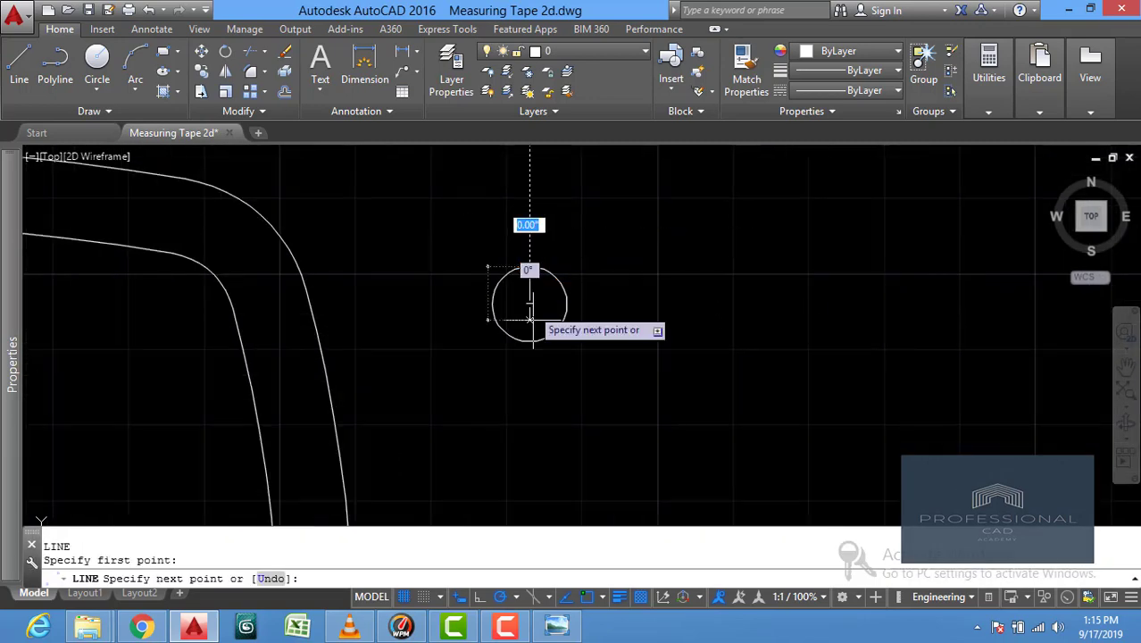
{"action": "left_click", "coordinate": [529, 341]}
{"action": "key", "text": "Return"}
{"action": "key", "text": "Return"}
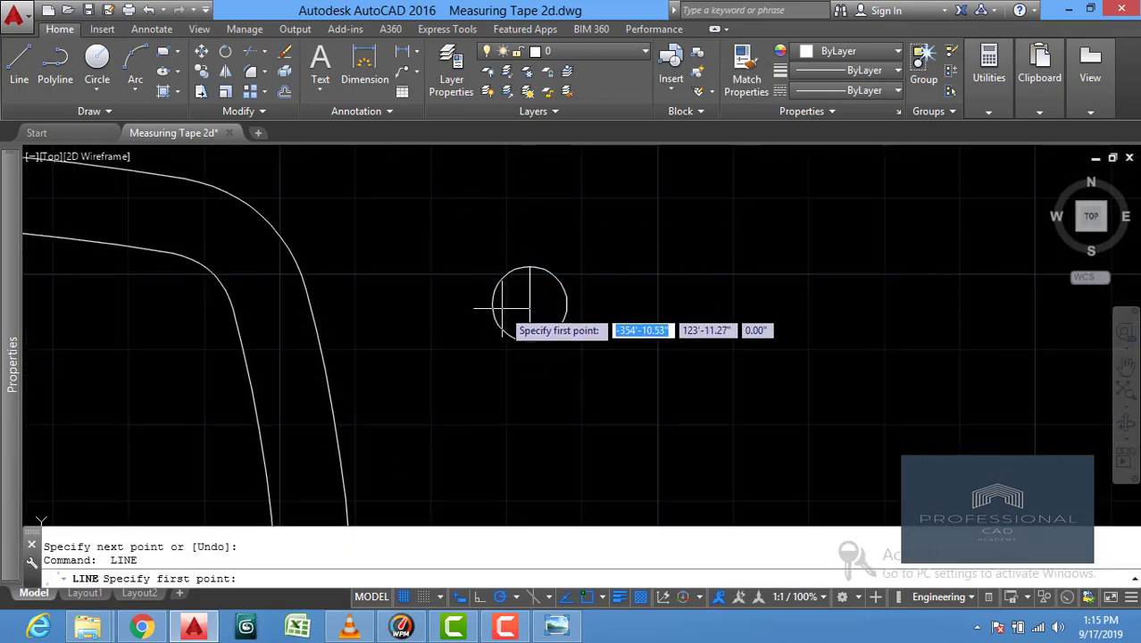
{"action": "left_click", "coordinate": [492, 304]}
{"action": "left_click", "coordinate": [565, 304]}
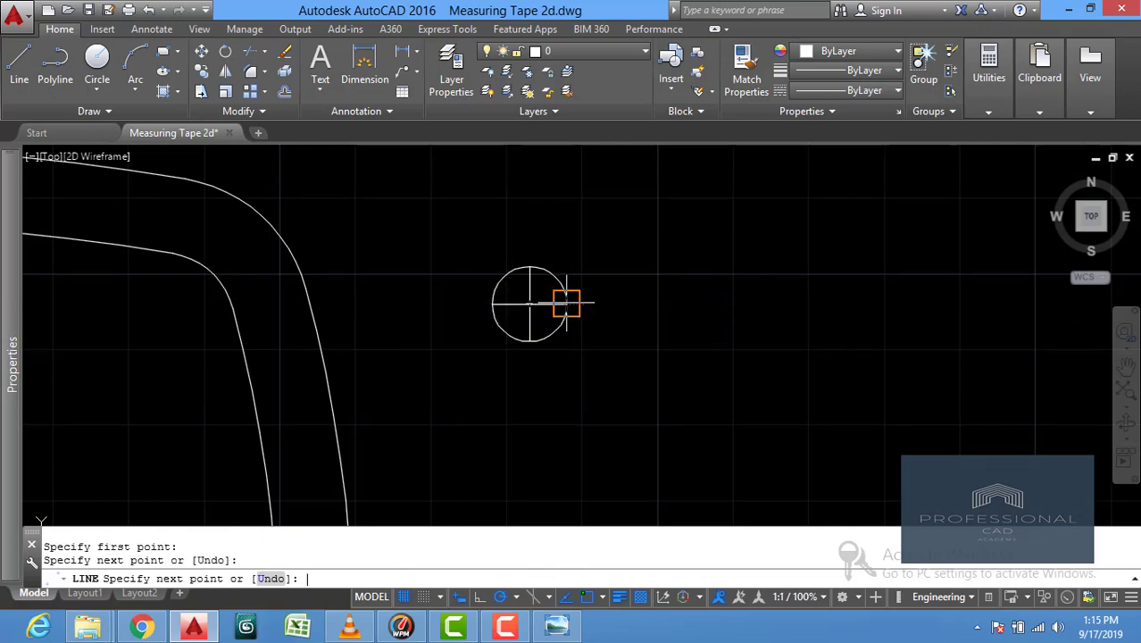
{"action": "key", "text": "Return"}
Group the small circle with its two crossing lines as one screw symbol.
{"action": "left_click", "coordinate": [638, 229]}
{"action": "left_click", "coordinate": [431, 401]}
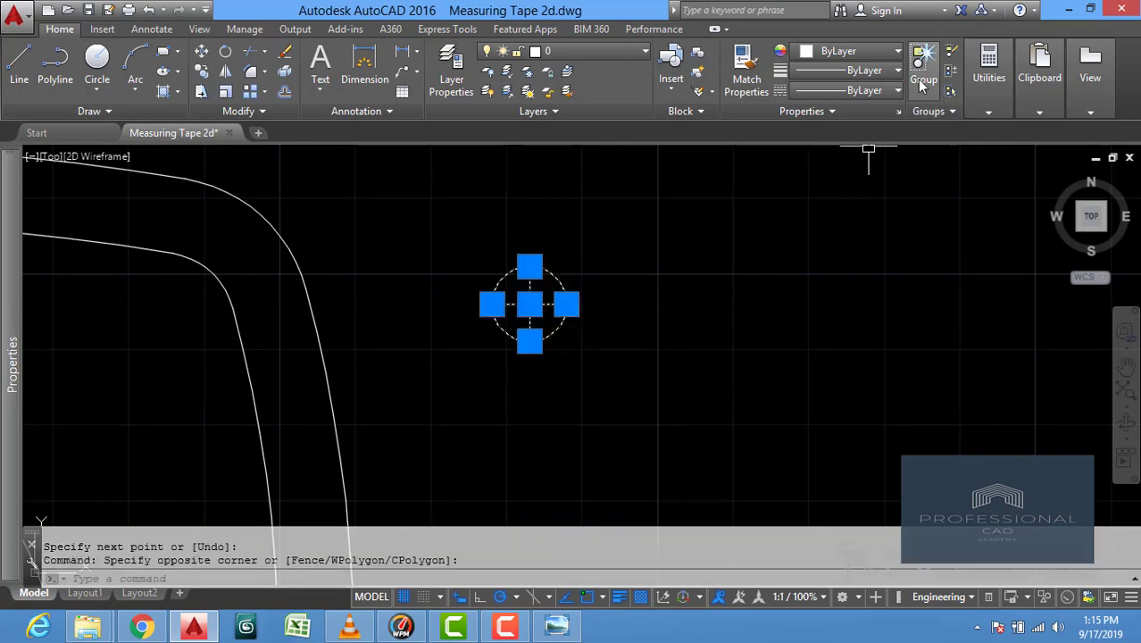
{"action": "left_click", "coordinate": [923, 67]}
Copy the screw symbol by its centre onto the upper-right and upper-left corners of the case's inner outline.
{"action": "scroll", "coordinate": [522, 382], "scroll_direction": "down", "scroll_amount": 4}
{"action": "middle_click_drag", "start_coordinate": [522, 382], "coordinate": [641, 315]}
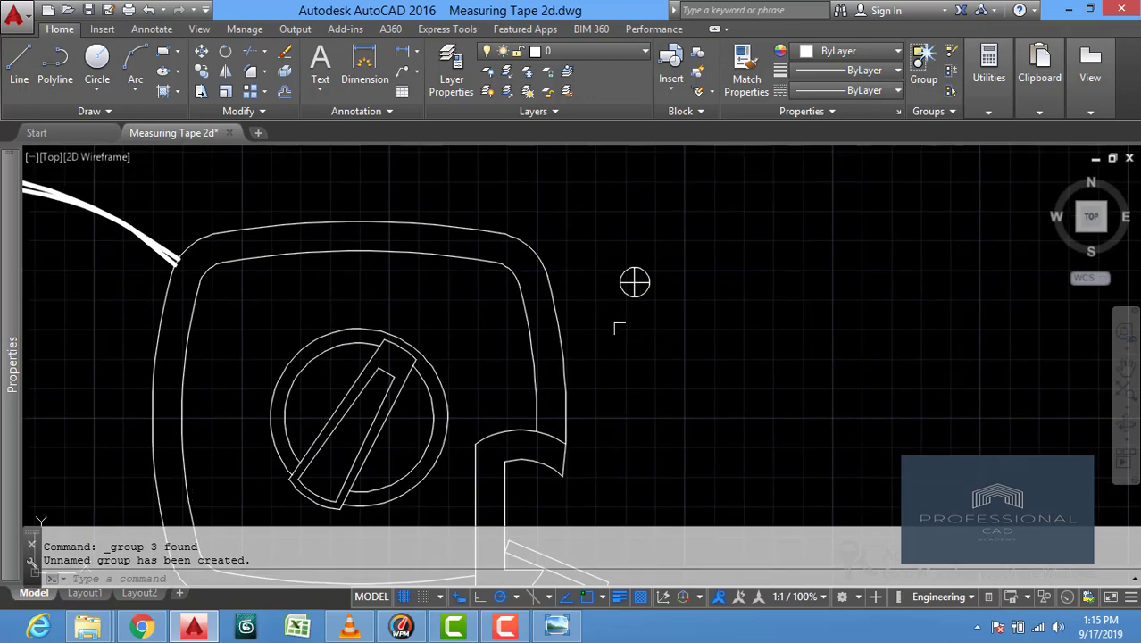
{"action": "type", "text": "o"}
{"action": "key", "text": "Return"}
{"action": "left_click", "coordinate": [675, 250]}
{"action": "left_click", "coordinate": [571, 348]}
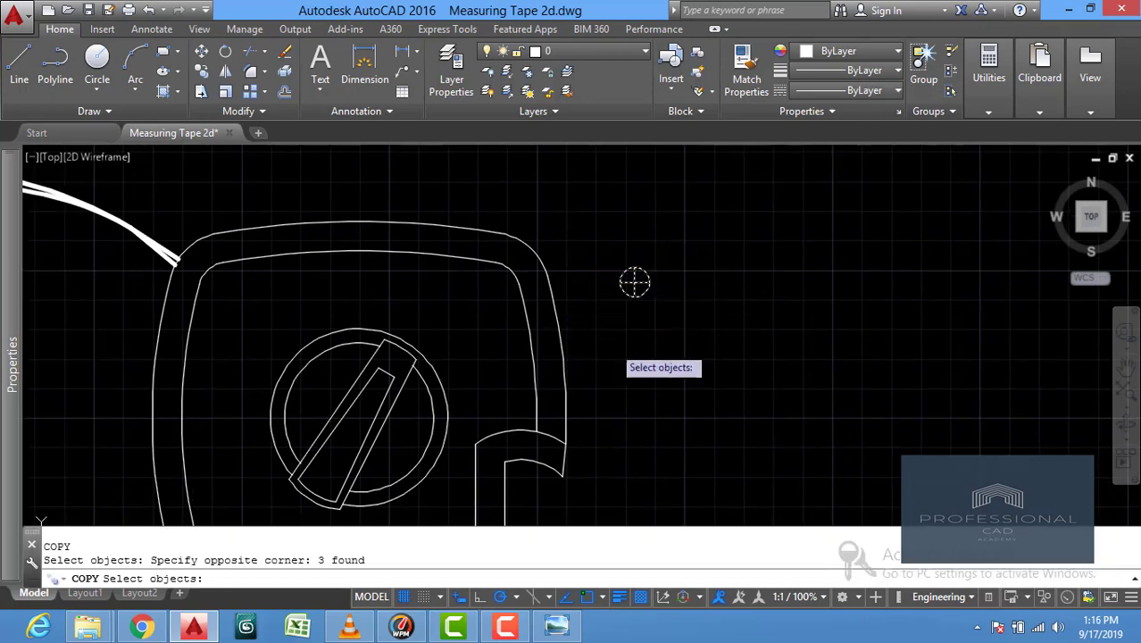
{"action": "key", "text": "Return"}
{"action": "left_click", "coordinate": [633, 282]}
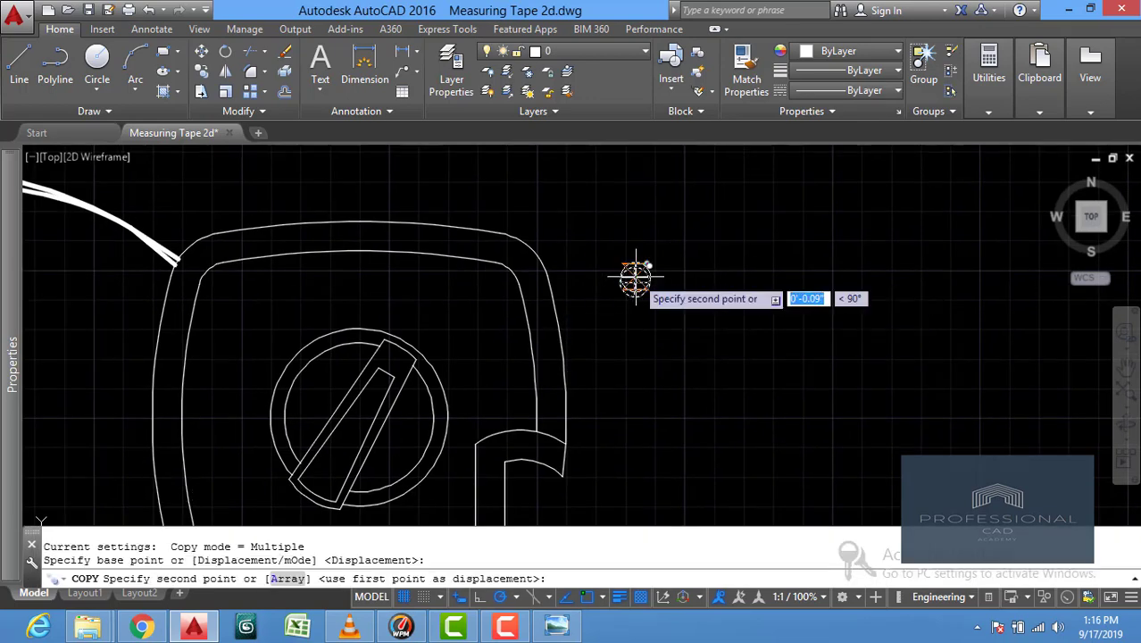
{"action": "left_click", "coordinate": [508, 271]}
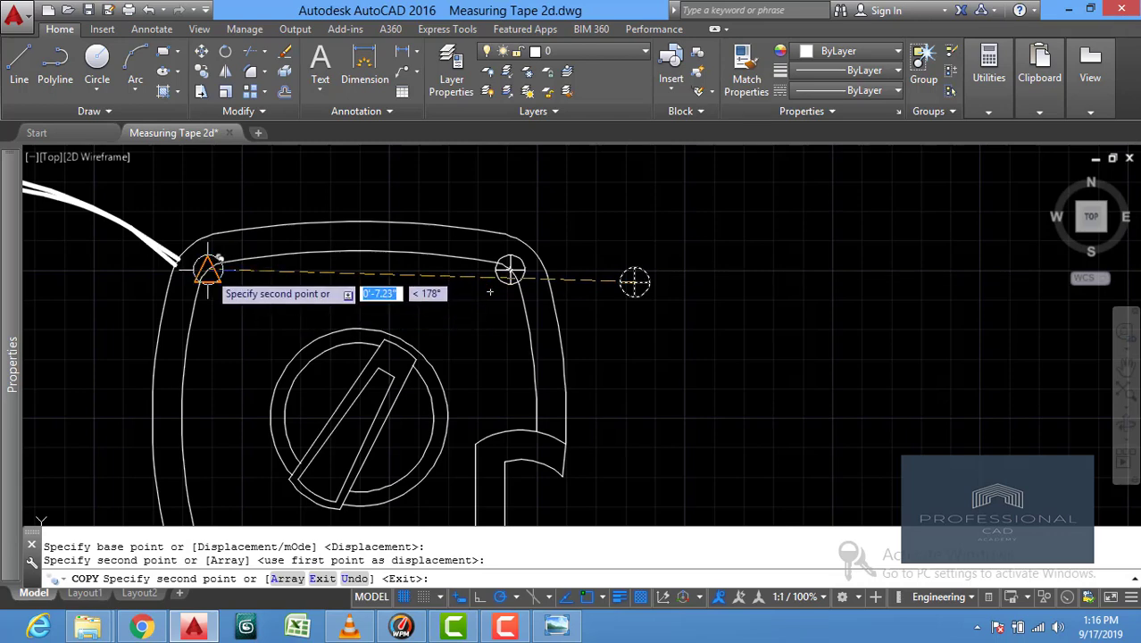
{"action": "left_click", "coordinate": [207, 270]}
Place further screw copies at the inner outline's lower-left corner and inside the case beside the notch's lower part.
{"action": "scroll", "coordinate": [291, 372], "scroll_direction": "down", "scroll_amount": 2}
{"action": "middle_click_drag", "start_coordinate": [292, 374], "coordinate": [294, 279]}
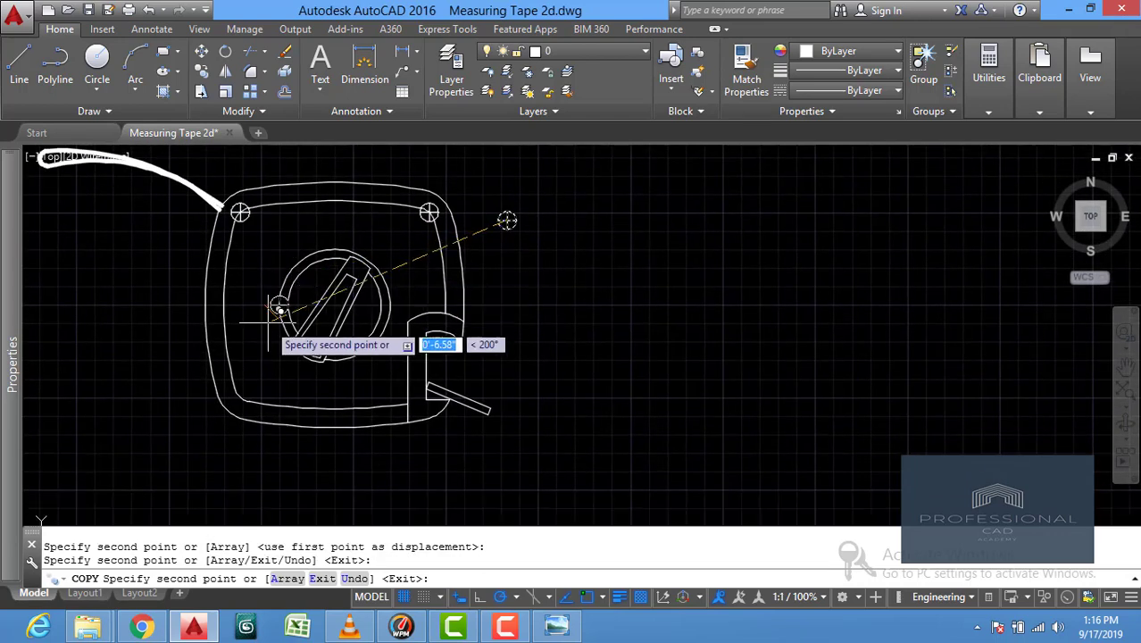
{"action": "left_click", "coordinate": [240, 396]}
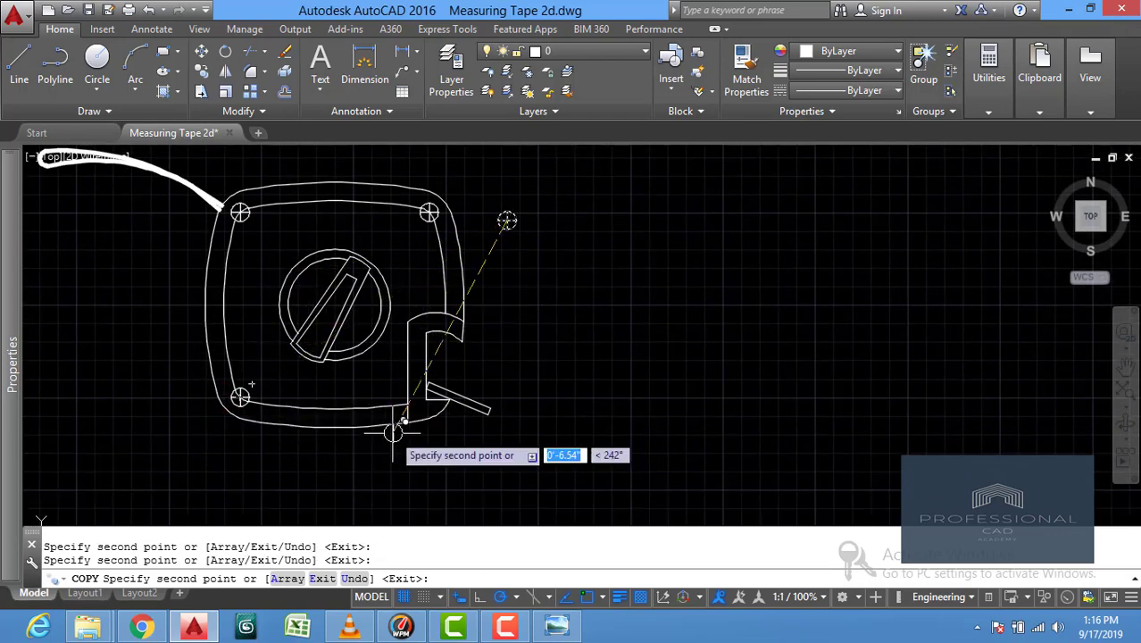
{"action": "left_click", "coordinate": [397, 382]}
{"action": "key", "text": "Escape"}
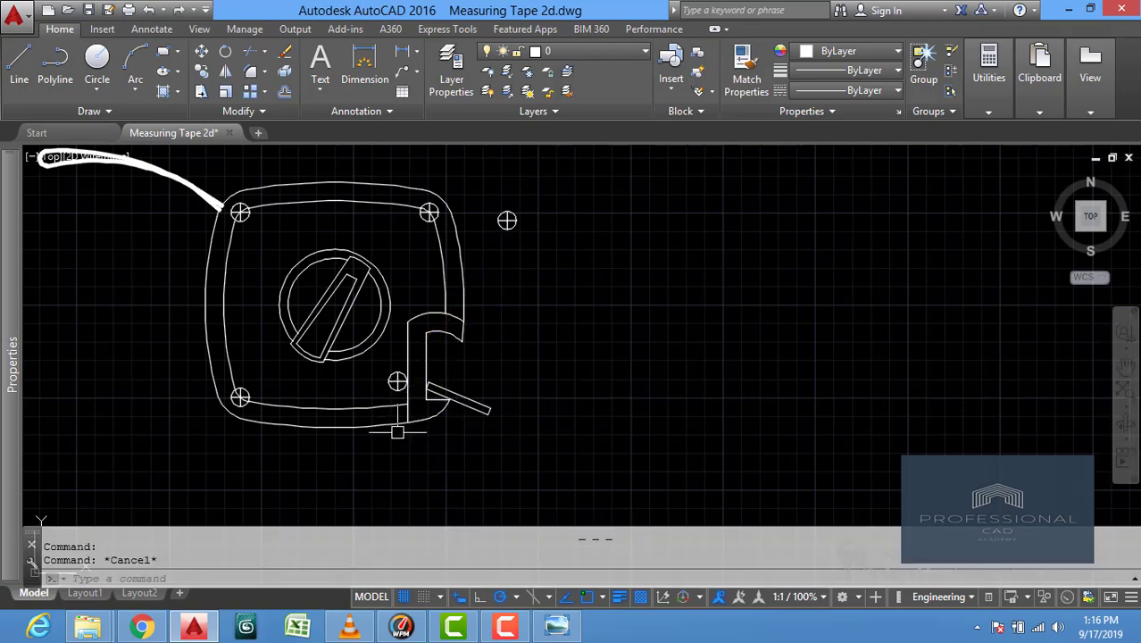
Set the transparency of the inner case outline's lower, left, upper and right segments to 40.
{"action": "left_click", "coordinate": [328, 408]}
{"action": "left_click", "coordinate": [224, 331]}
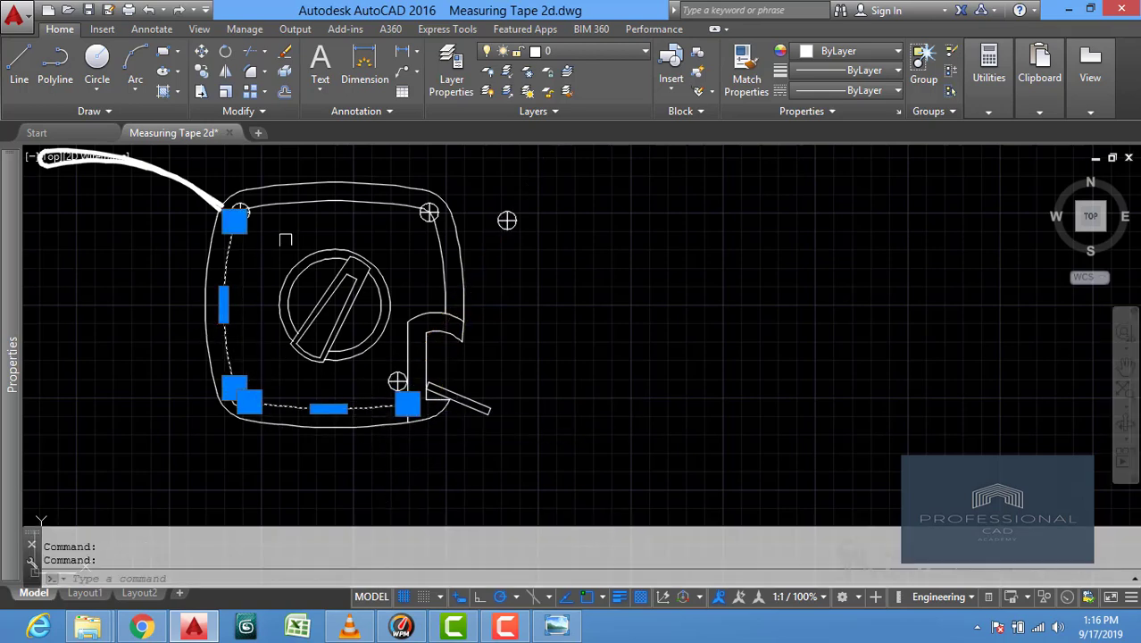
{"action": "left_click", "coordinate": [333, 199]}
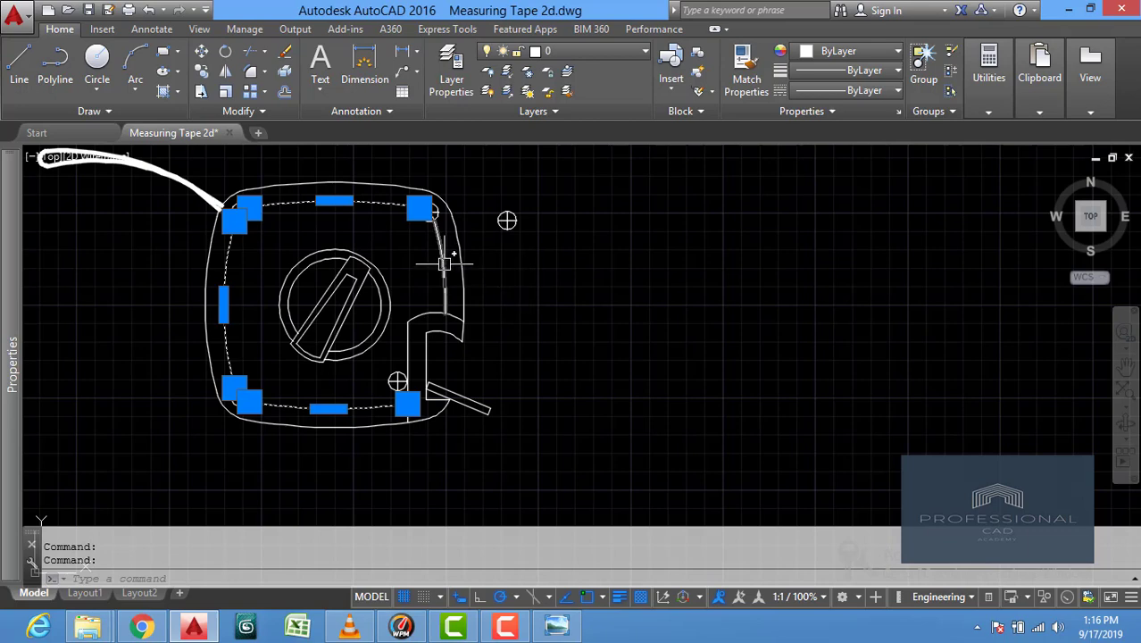
{"action": "left_click", "coordinate": [443, 263]}
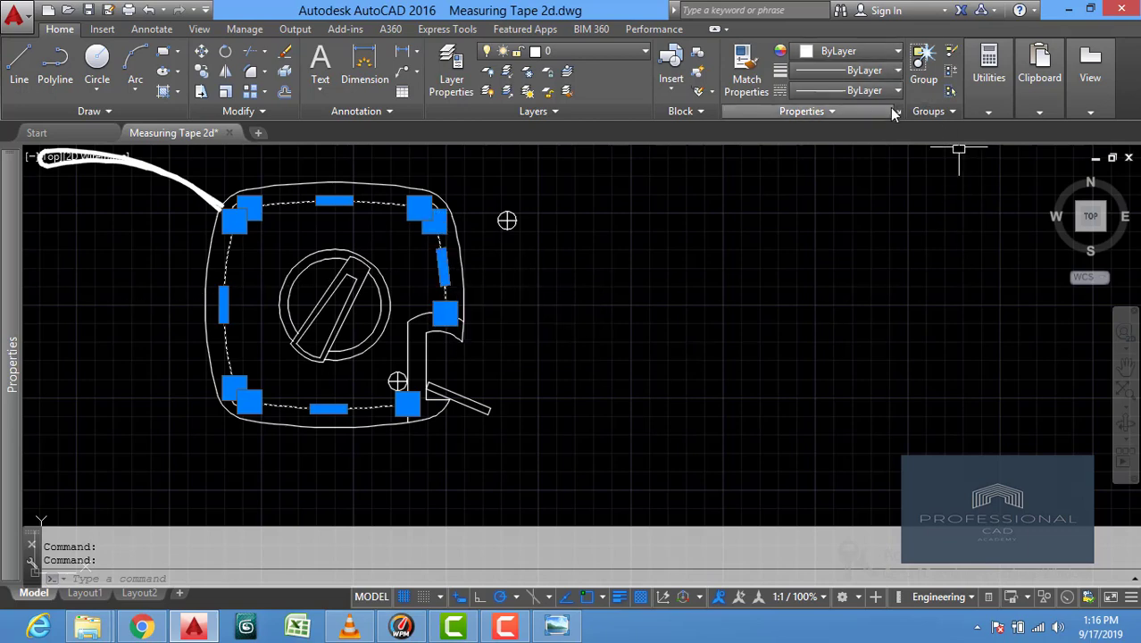
{"action": "left_click", "coordinate": [864, 111]}
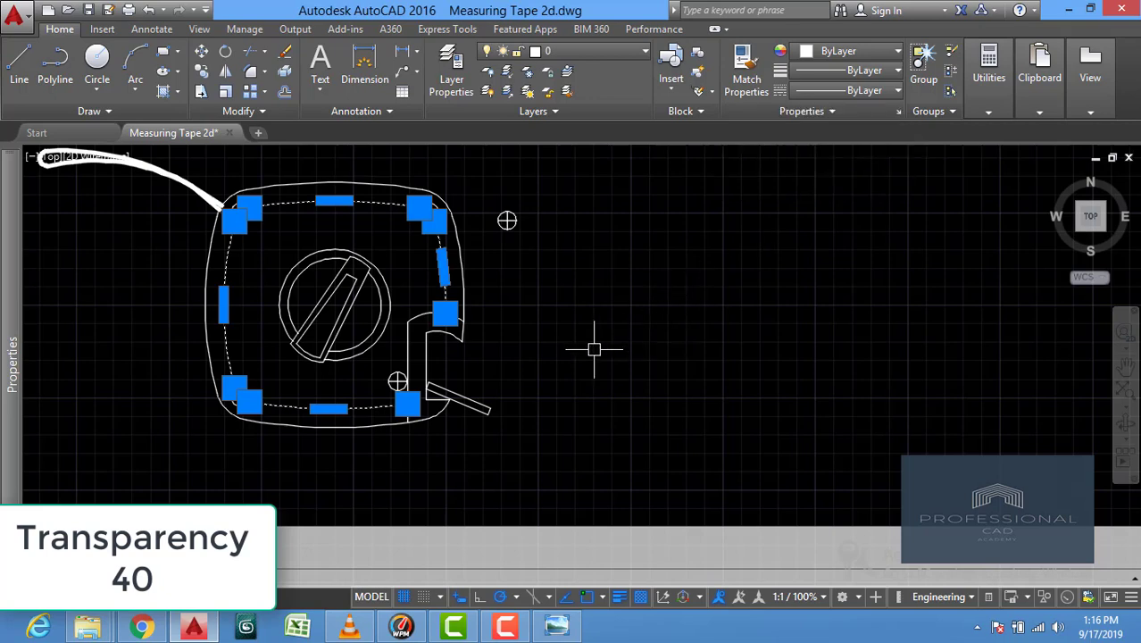
{"action": "key", "text": "Escape"}
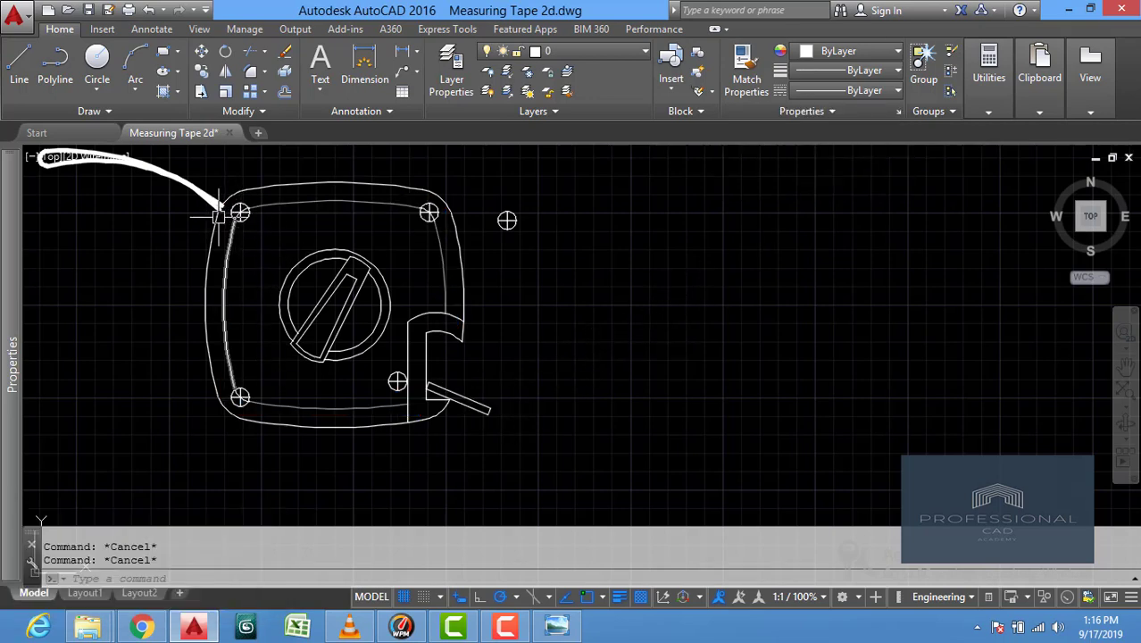
Trim the inner outline's ends inside the screw circles at the case's upper-left, upper-right and lower-left corners.
{"action": "left_click", "coordinate": [253, 55]}
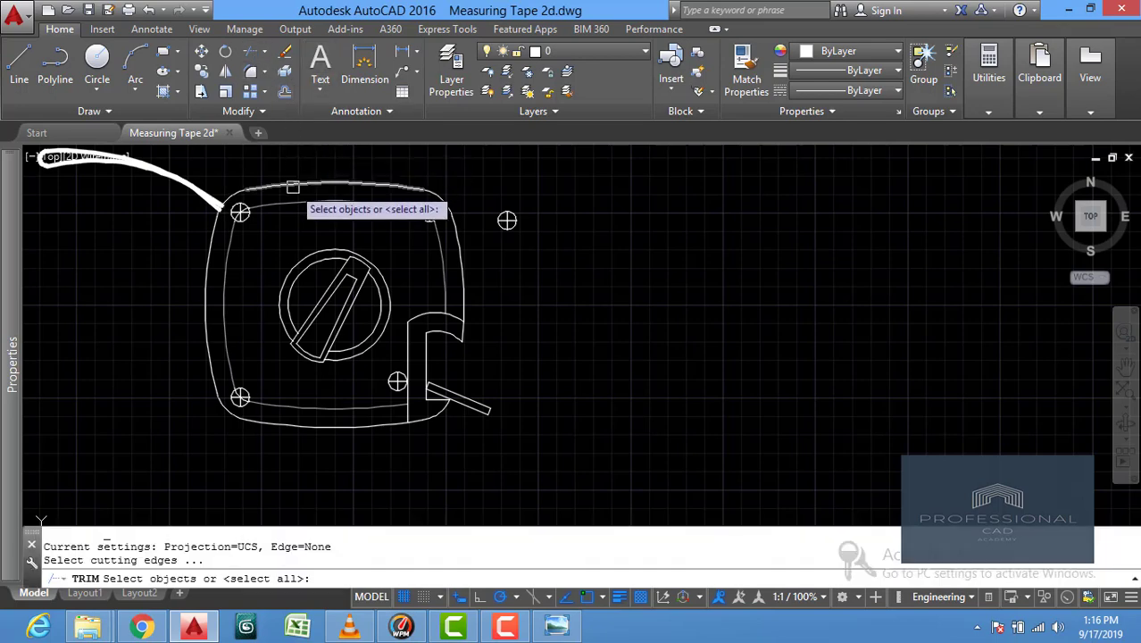
{"action": "key", "text": "Return"}
{"action": "scroll", "coordinate": [241, 213], "scroll_direction": "up", "scroll_amount": 8}
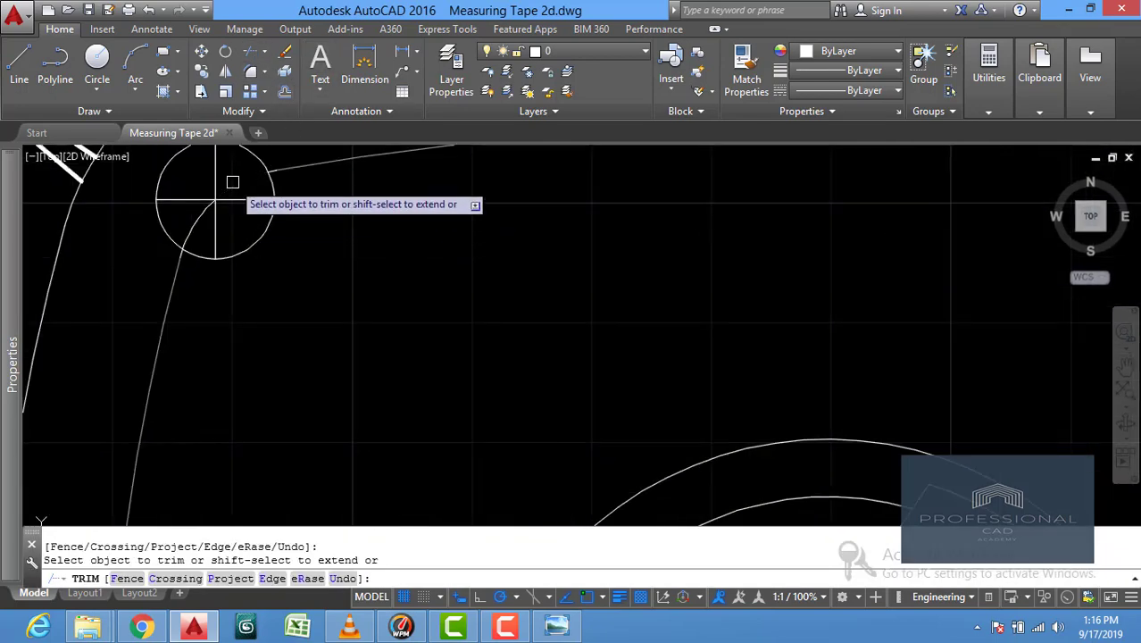
{"action": "scroll", "coordinate": [201, 219], "scroll_direction": "down", "scroll_amount": 5}
{"action": "scroll", "coordinate": [210, 258], "scroll_direction": "down", "scroll_amount": 2}
{"action": "scroll", "coordinate": [481, 218], "scroll_direction": "up", "scroll_amount": 8}
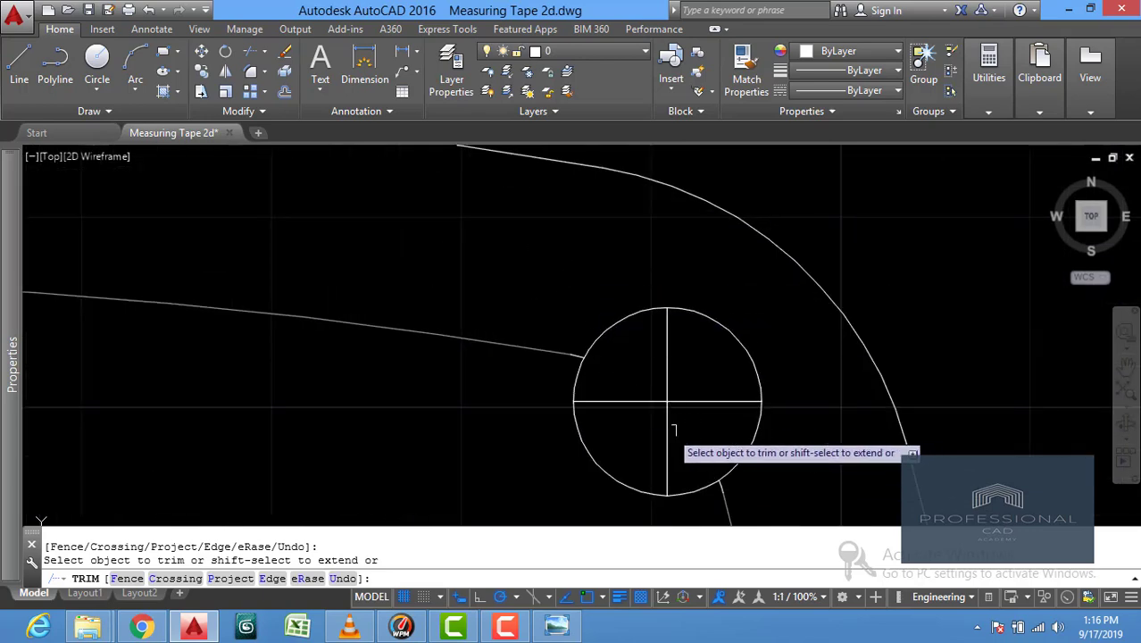
{"action": "scroll", "coordinate": [397, 330], "scroll_direction": "down", "scroll_amount": 6}
{"action": "middle_click_drag", "start_coordinate": [397, 341], "coordinate": [408, 261]}
{"action": "scroll", "coordinate": [282, 342], "scroll_direction": "up", "scroll_amount": 7}
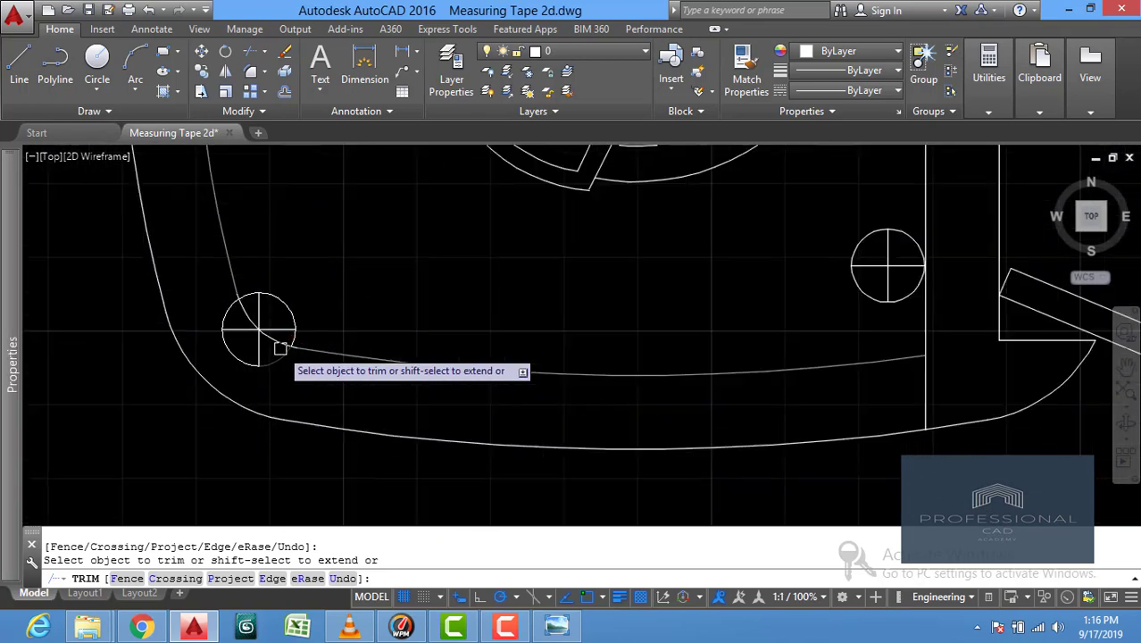
{"action": "scroll", "coordinate": [262, 326], "scroll_direction": "down", "scroll_amount": 6}
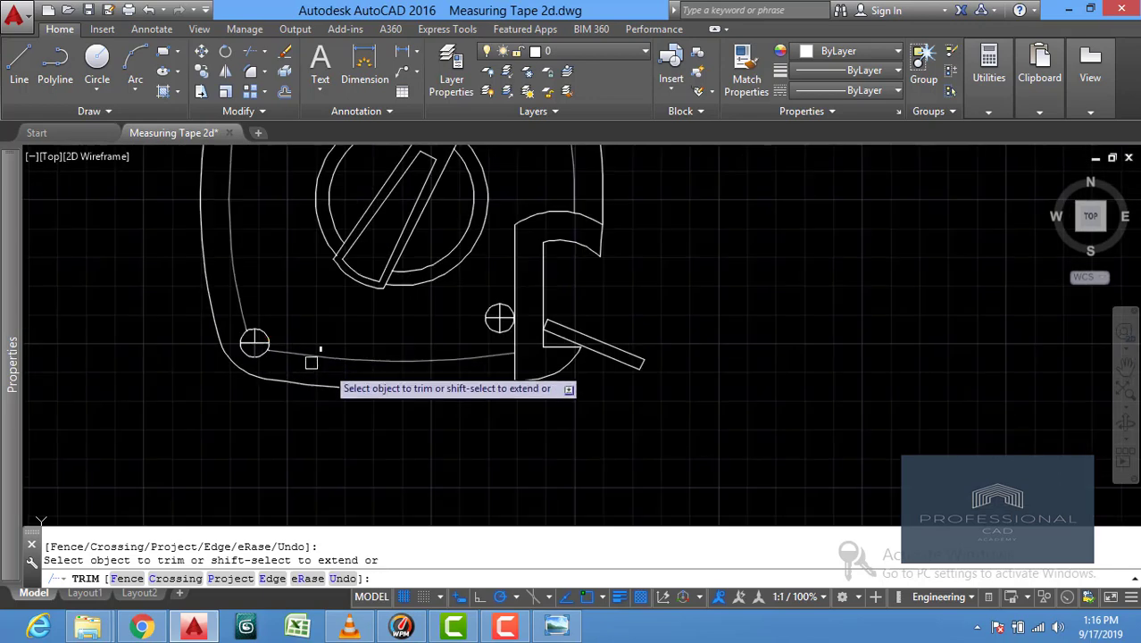
{"action": "scroll", "coordinate": [517, 389], "scroll_direction": "down", "scroll_amount": 3}
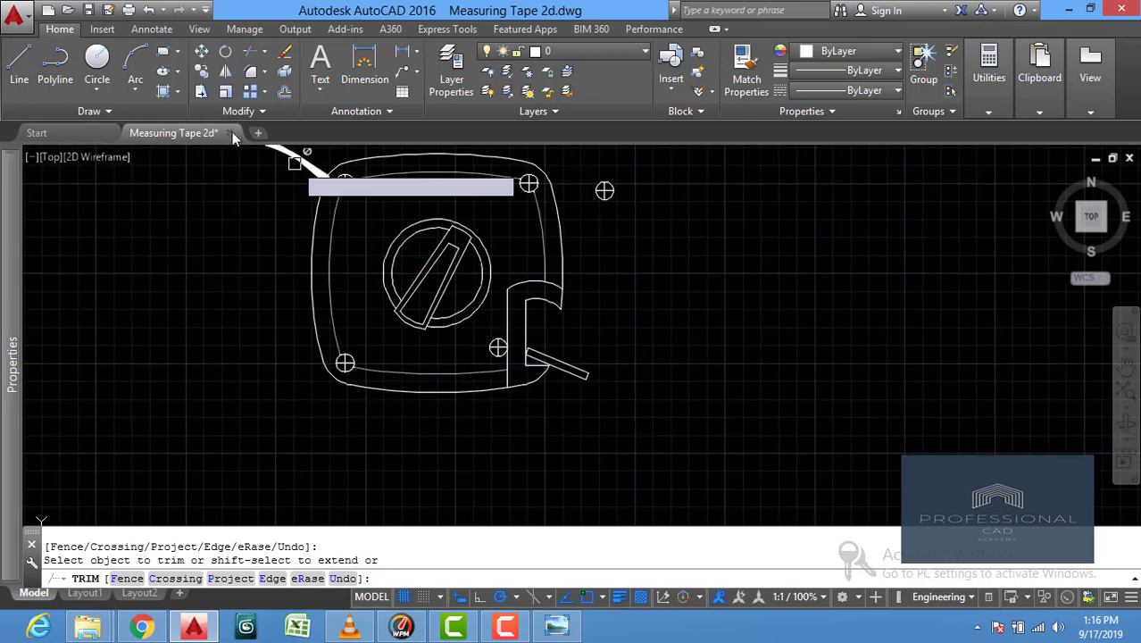
{"action": "key", "text": "Escape"}
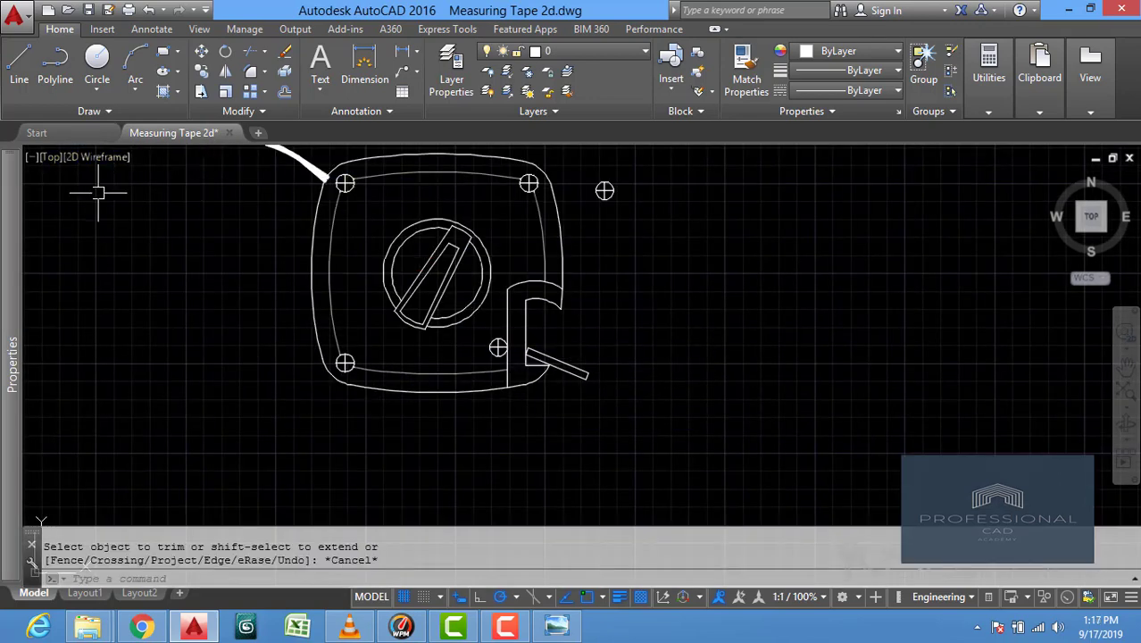
Restore the saved Measuring tape view and erase the spare screw symbol outside the case.
{"action": "left_click", "coordinate": [54, 164]}
{"action": "mouse_move", "coordinate": [90, 173]}
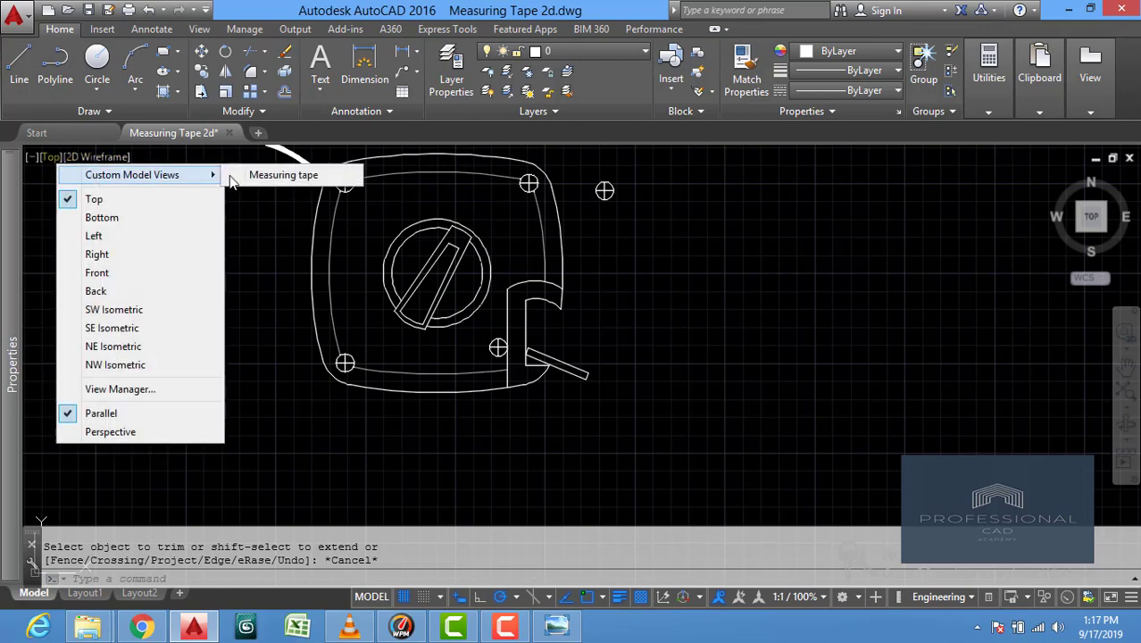
{"action": "left_click", "coordinate": [281, 174]}
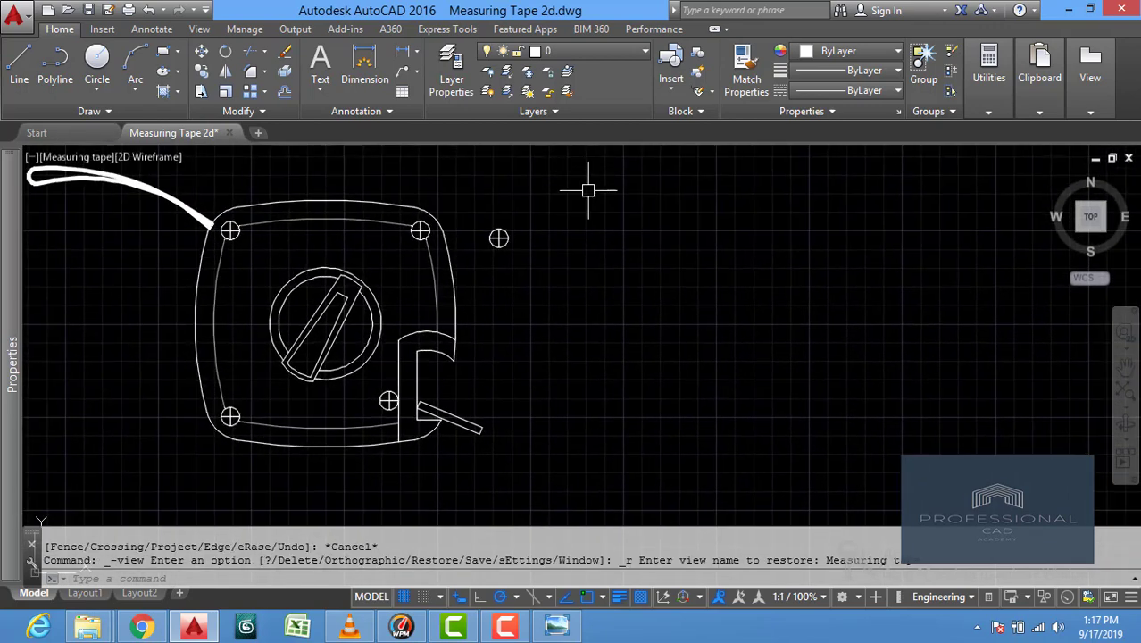
{"action": "left_click", "coordinate": [589, 190]}
{"action": "left_click", "coordinate": [493, 303]}
{"action": "type", "text": "e"}
{"action": "key", "text": "Return"}
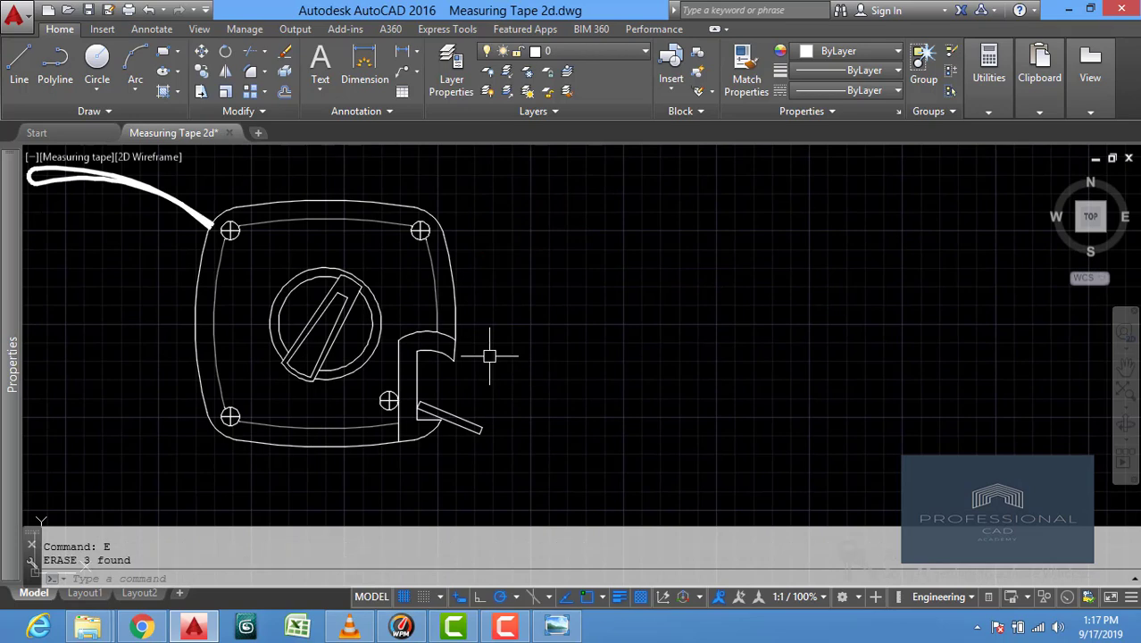
Hatch the case's main face and its border band with a solid dark blue fill, colour 41,49,137.
{"action": "scroll", "coordinate": [500, 359], "scroll_direction": "down", "scroll_amount": 3}
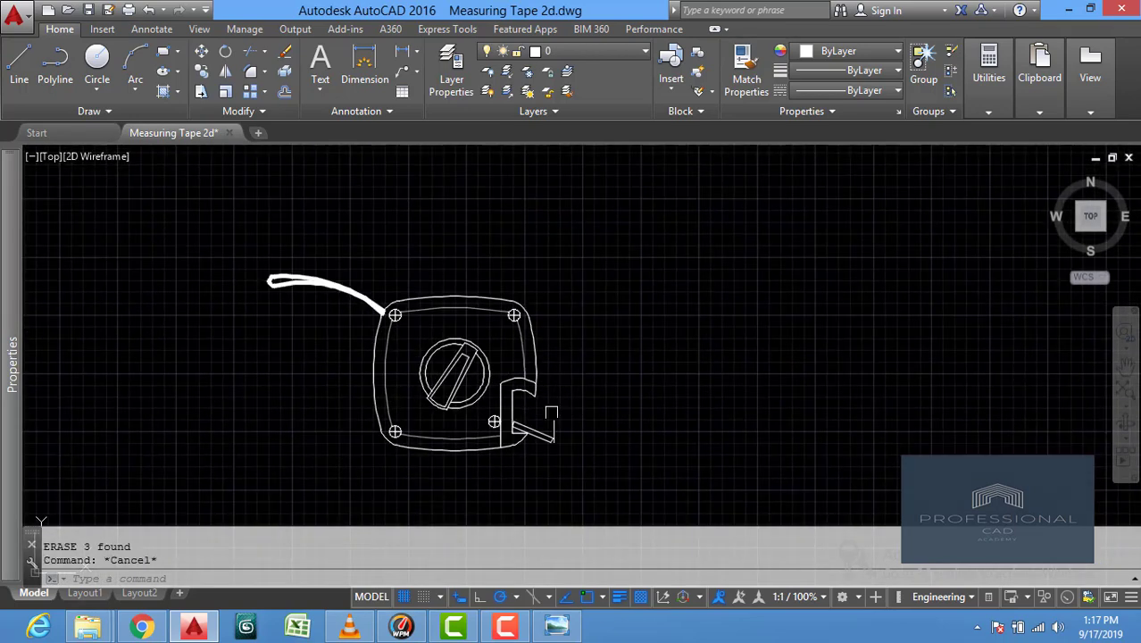
{"action": "scroll", "coordinate": [527, 393], "scroll_direction": "up", "scroll_amount": 4}
{"action": "scroll", "coordinate": [464, 384], "scroll_direction": "down", "scroll_amount": 2}
{"action": "scroll", "coordinate": [455, 379], "scroll_direction": "up", "scroll_amount": 1}
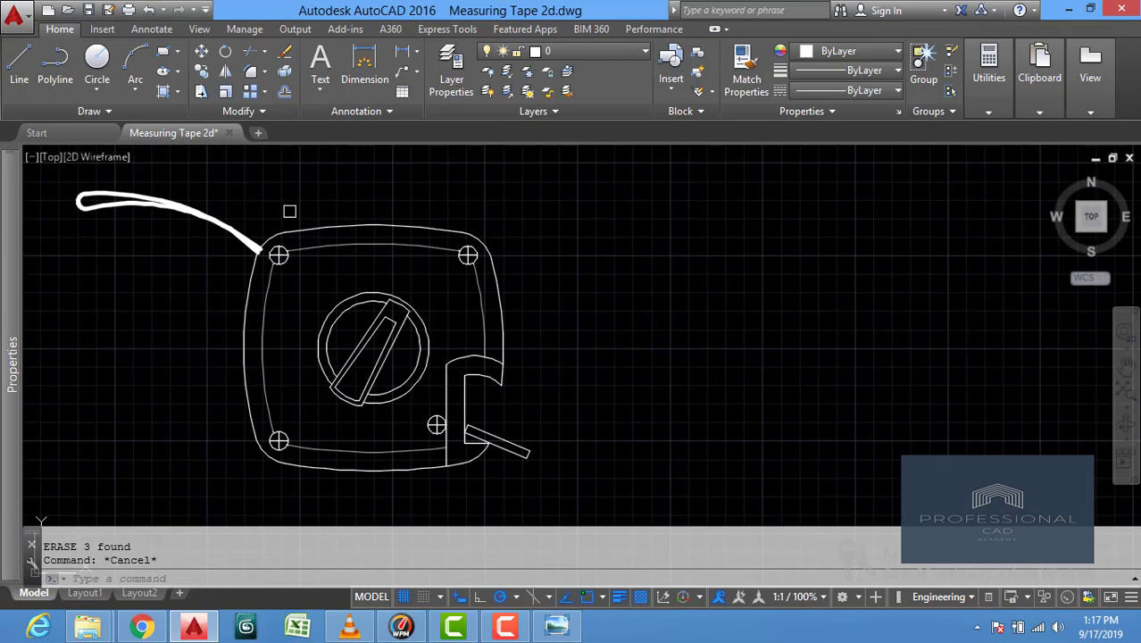
{"action": "left_click", "coordinate": [165, 95]}
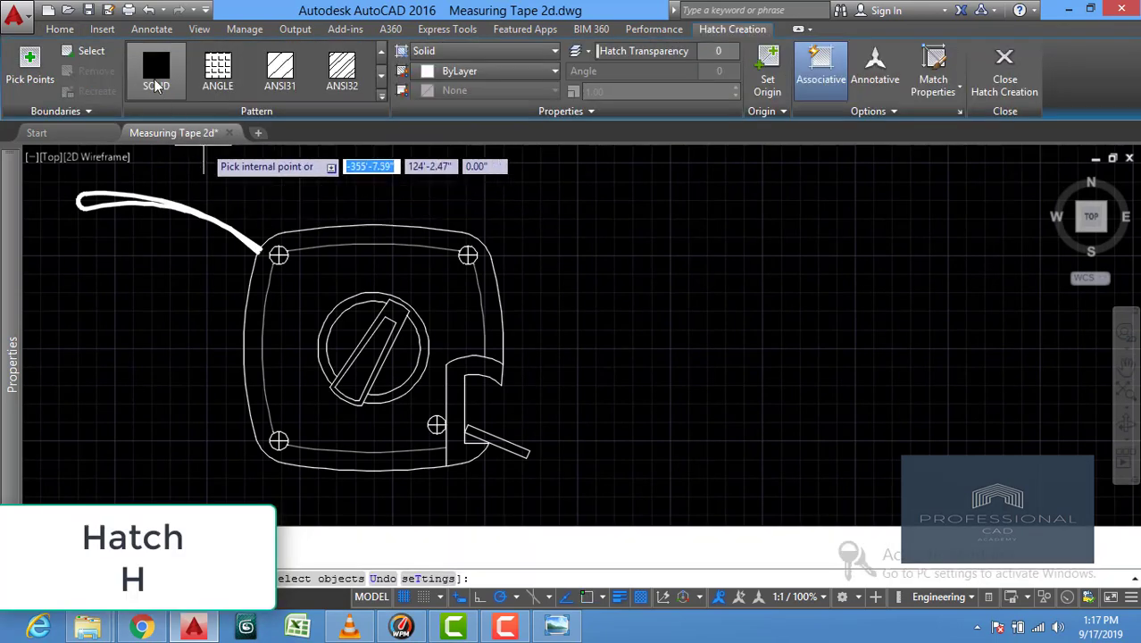
{"action": "left_click", "coordinate": [491, 71]}
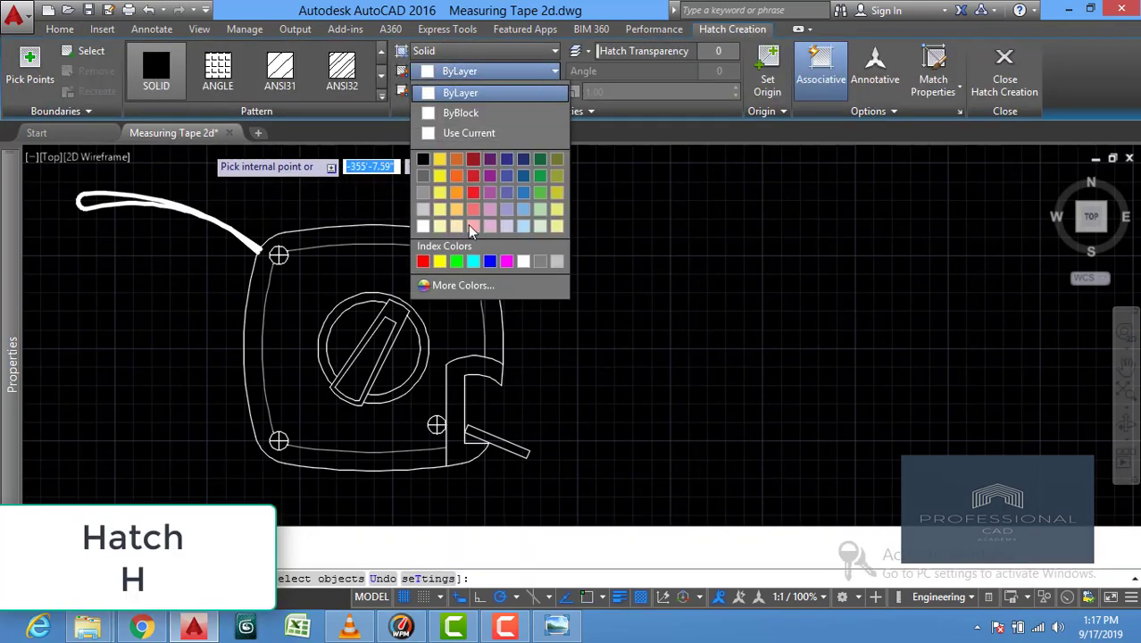
{"action": "left_click", "coordinate": [509, 160]}
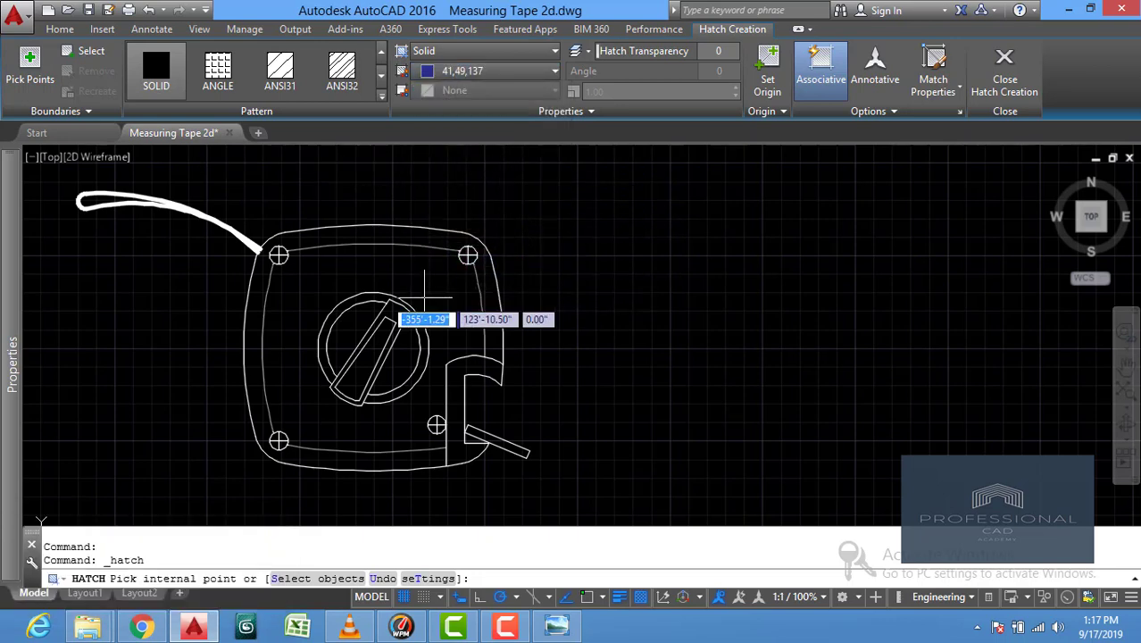
{"action": "left_click", "coordinate": [342, 235]}
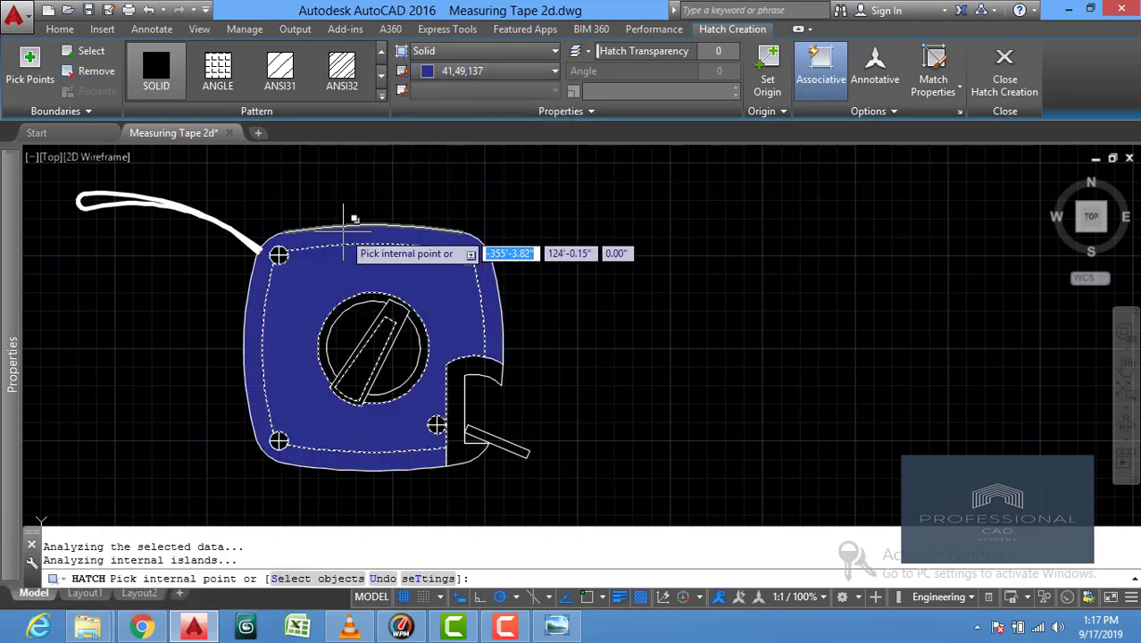
{"action": "key", "text": "Return"}
{"action": "key", "text": "Return"}
{"action": "left_click", "coordinate": [329, 460]}
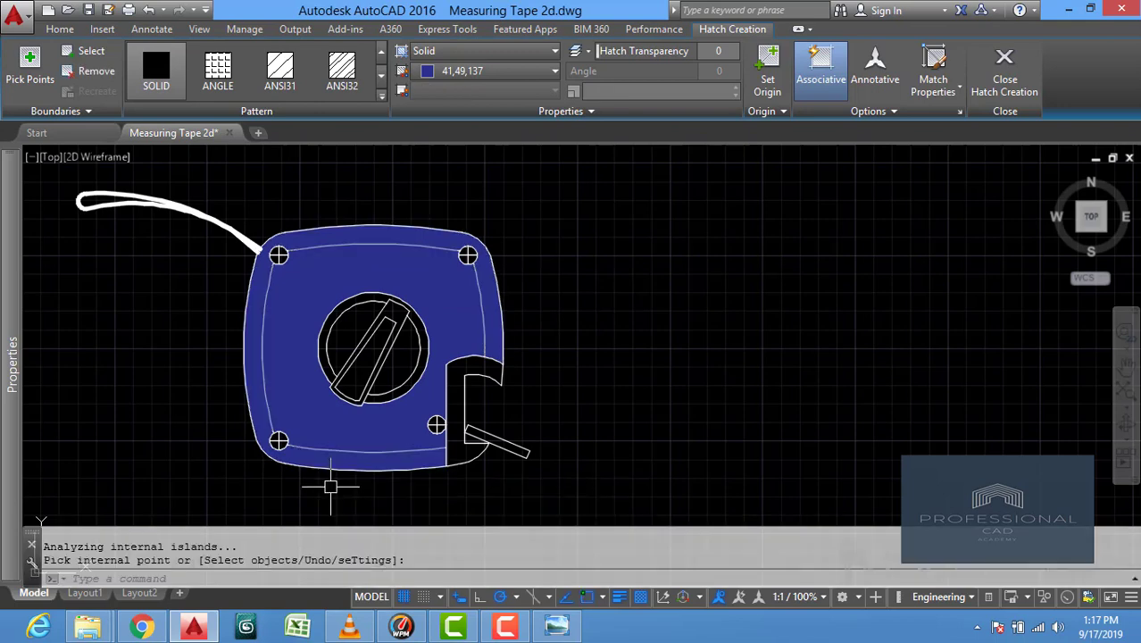
{"action": "key", "text": "Return"}
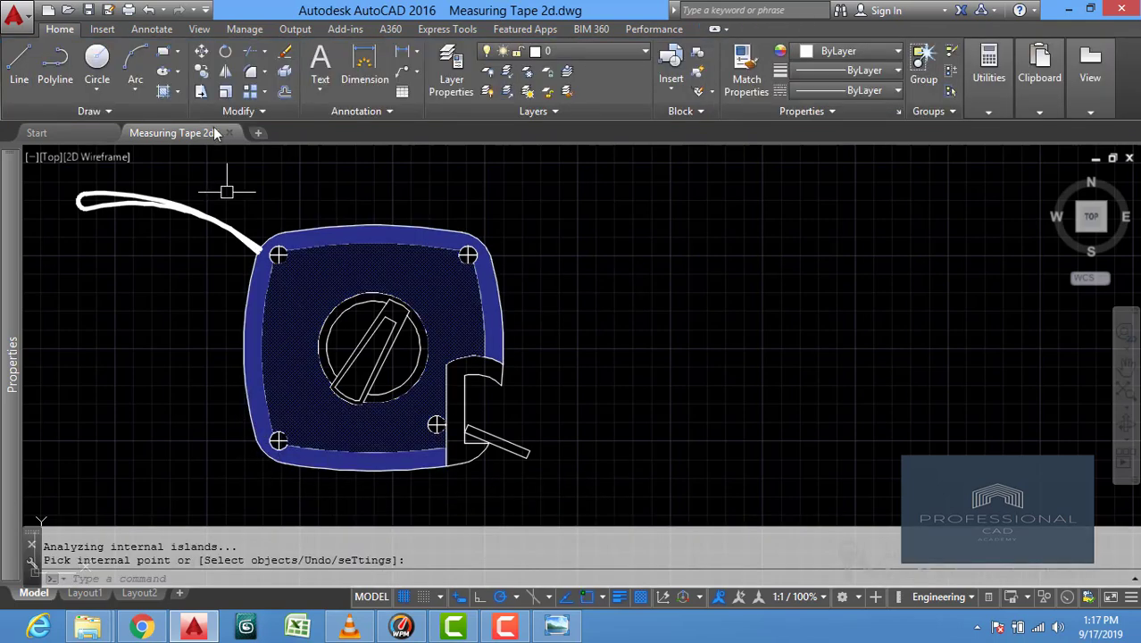
Hatch the notch frame, the inner circle's two sides and the inner strip with solid yellow, colour 248,215,49.
{"action": "left_click", "coordinate": [164, 94]}
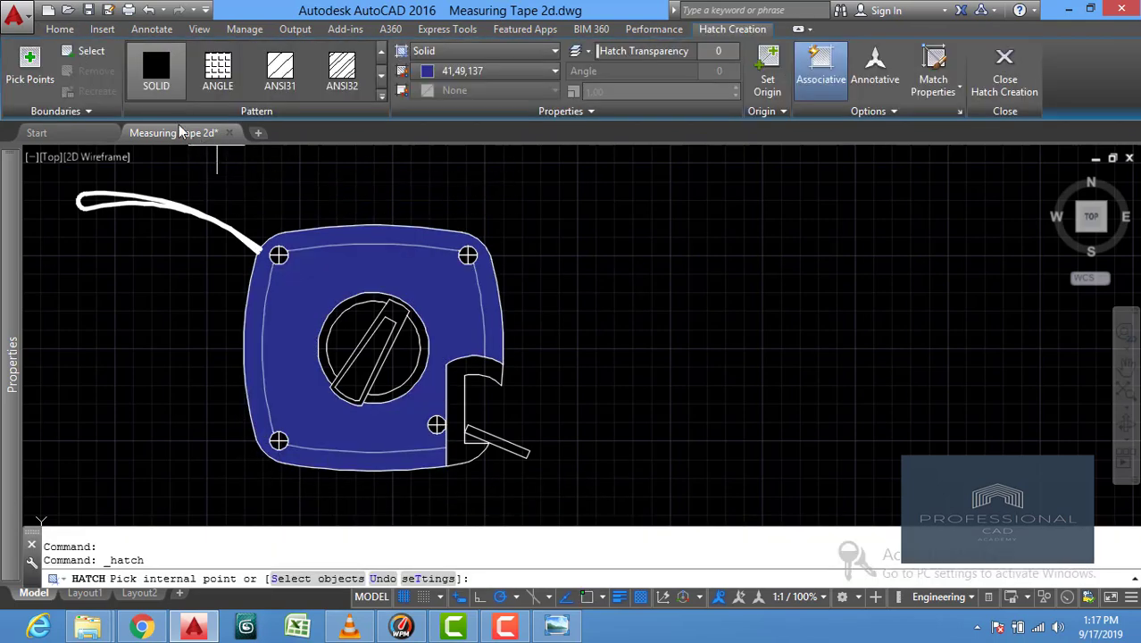
{"action": "left_click", "coordinate": [522, 71]}
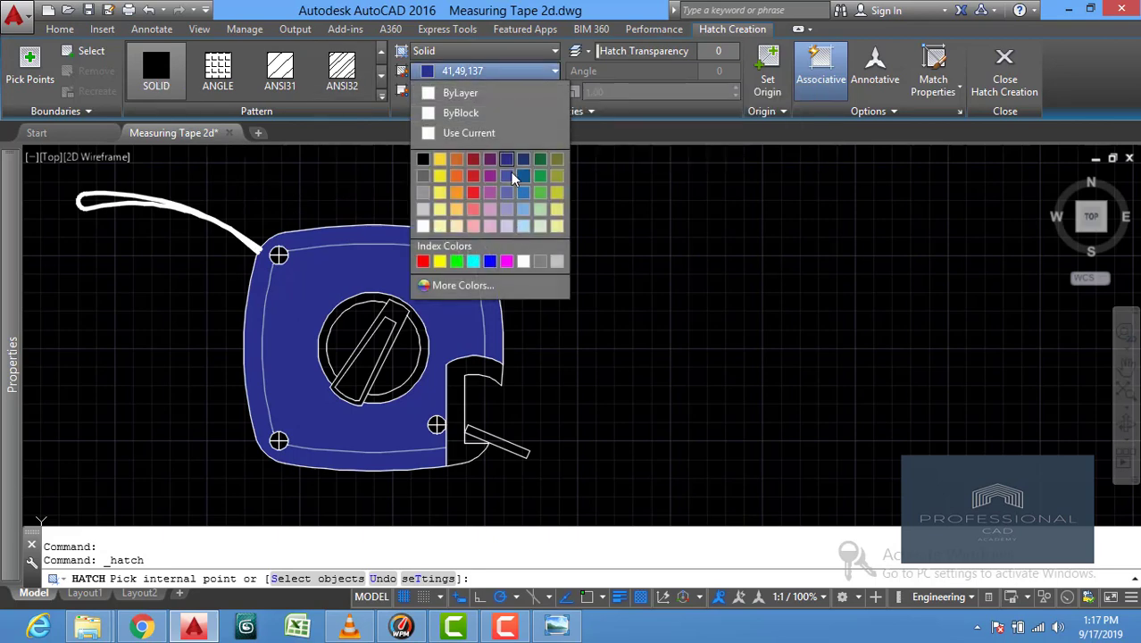
{"action": "left_click", "coordinate": [443, 164]}
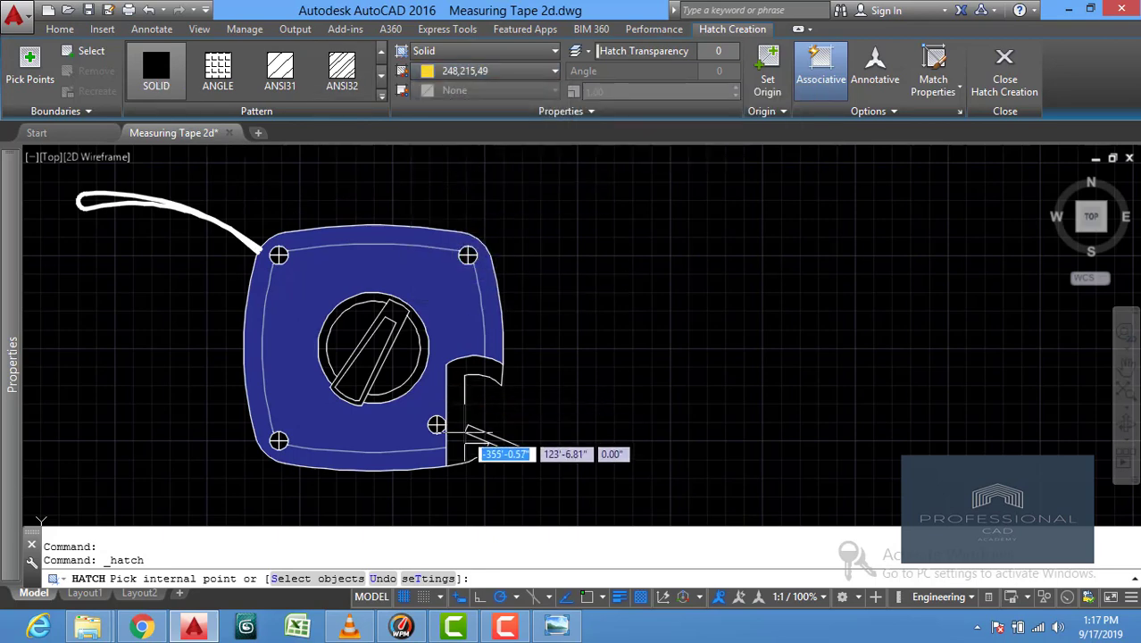
{"action": "left_click", "coordinate": [457, 417]}
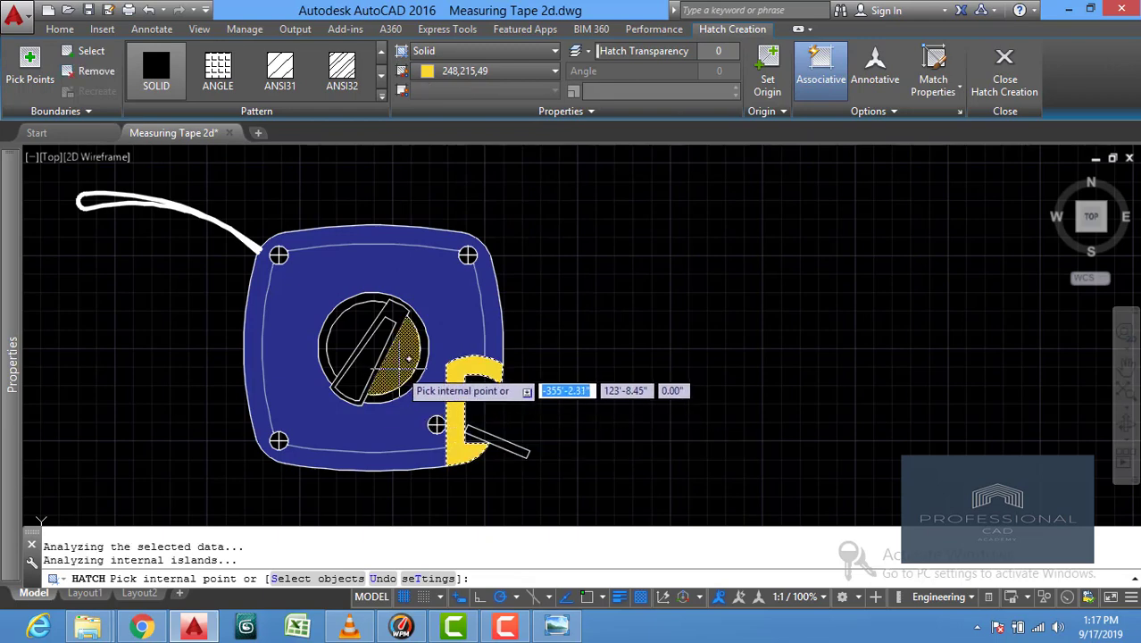
{"action": "left_click", "coordinate": [402, 382]}
{"action": "left_click", "coordinate": [348, 312]}
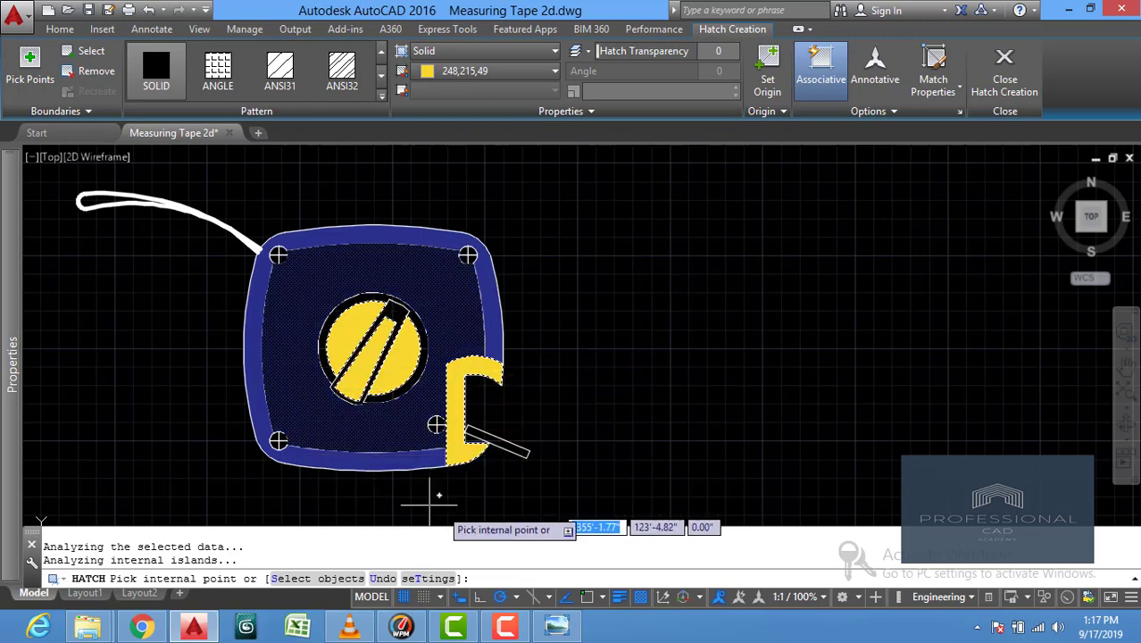
{"action": "key", "text": "Return"}
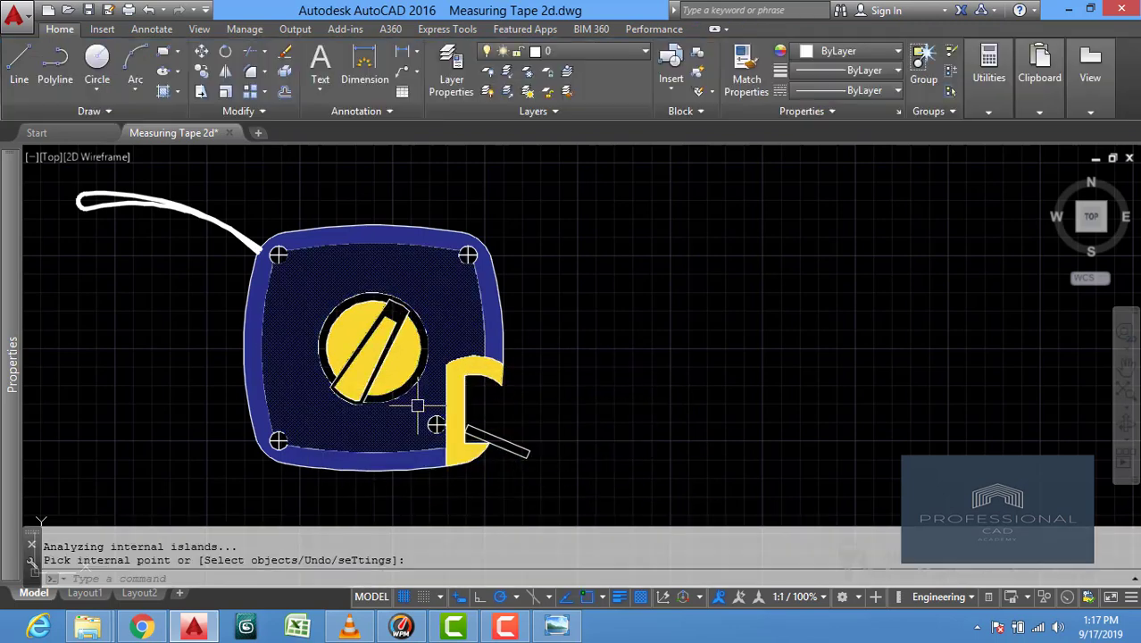
Hatch the sloped tape strip at the notch with a solid fill in the ByLayer colour.
{"action": "left_click", "coordinate": [163, 93]}
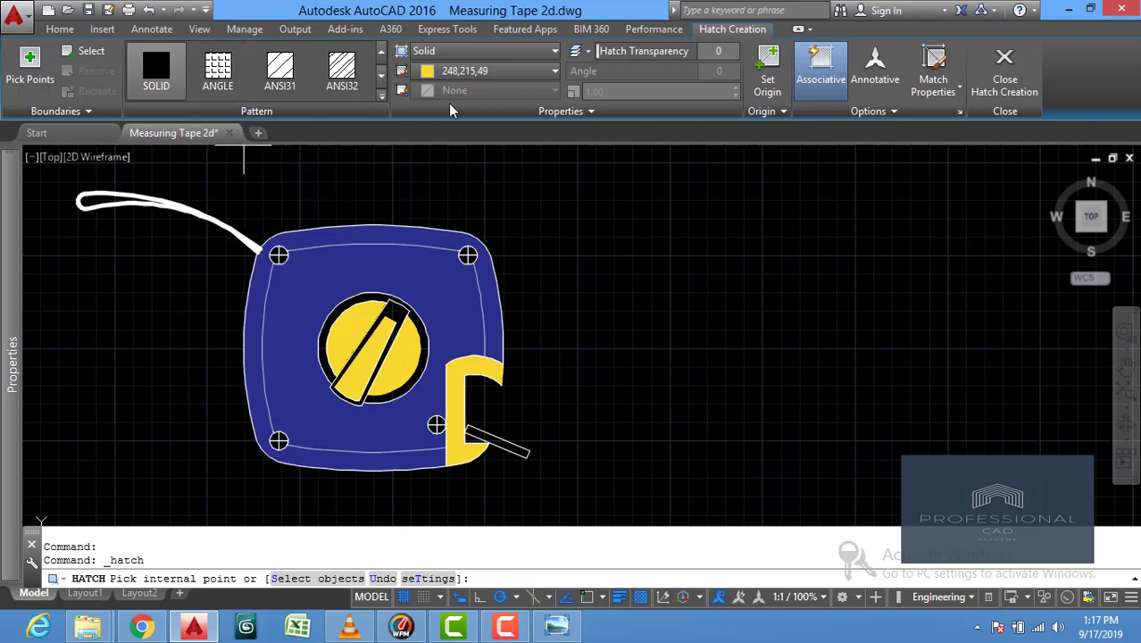
{"action": "left_click", "coordinate": [487, 71]}
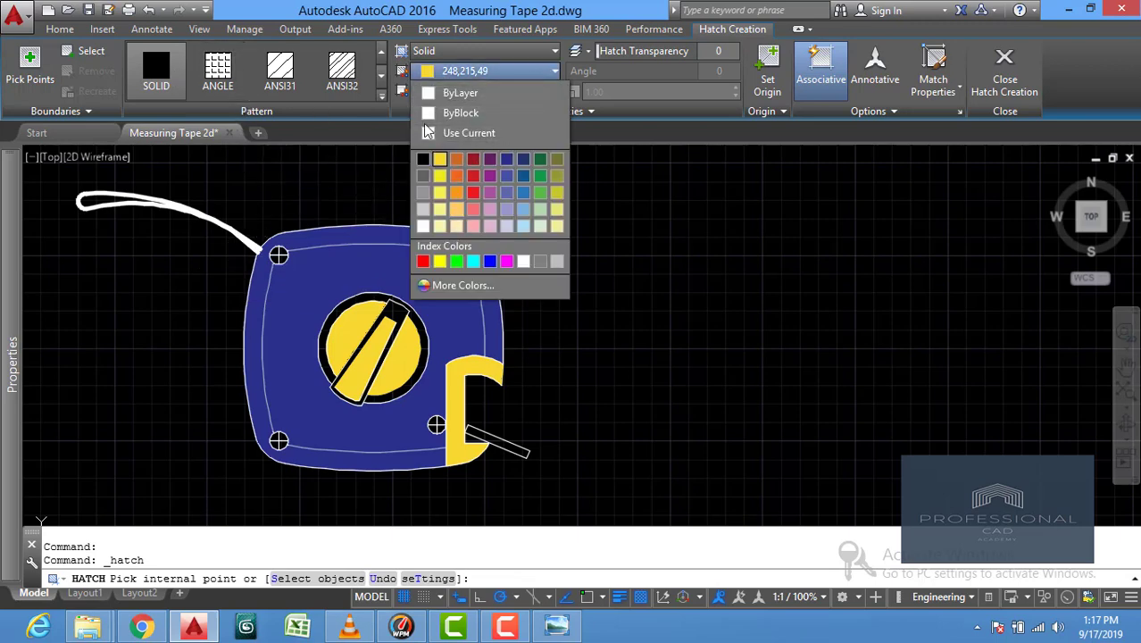
{"action": "left_click", "coordinate": [460, 93]}
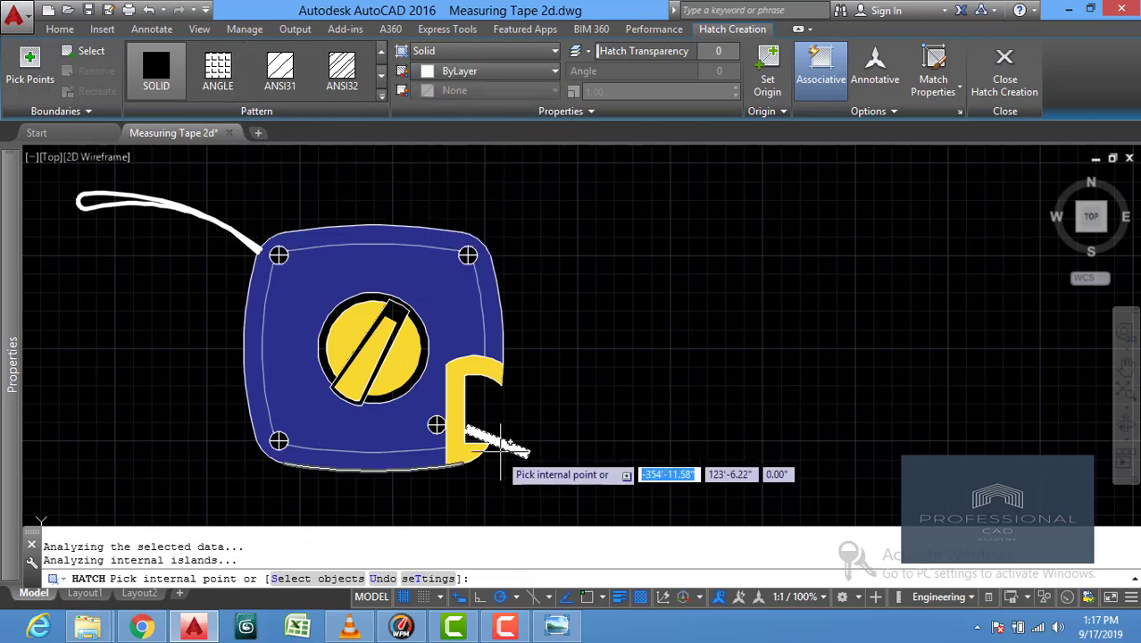
{"action": "key", "text": "Return"}
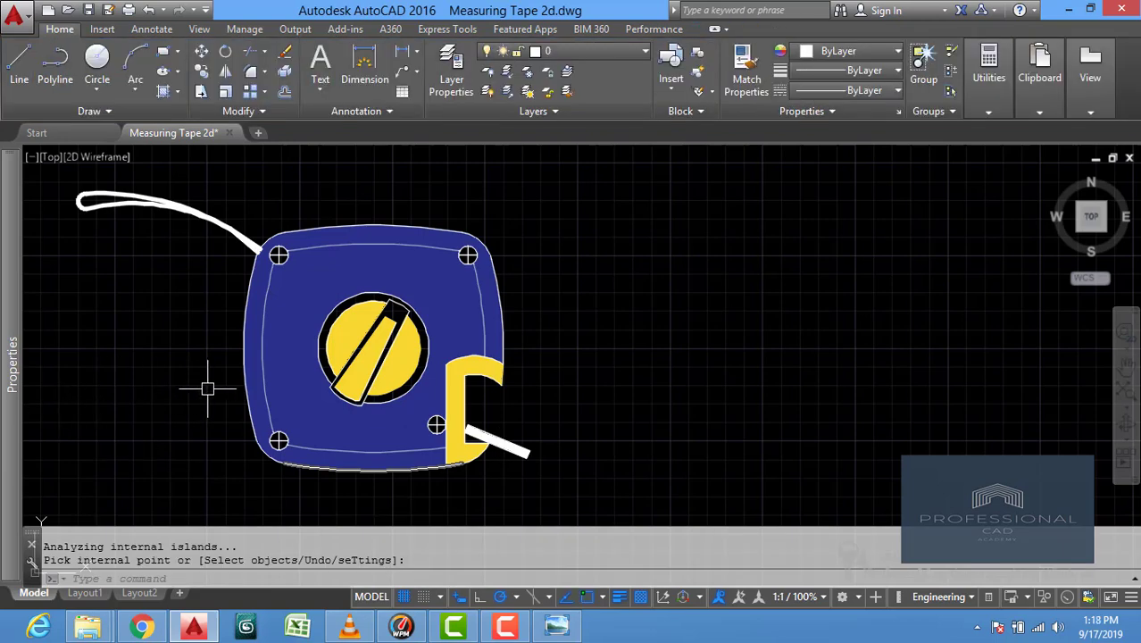